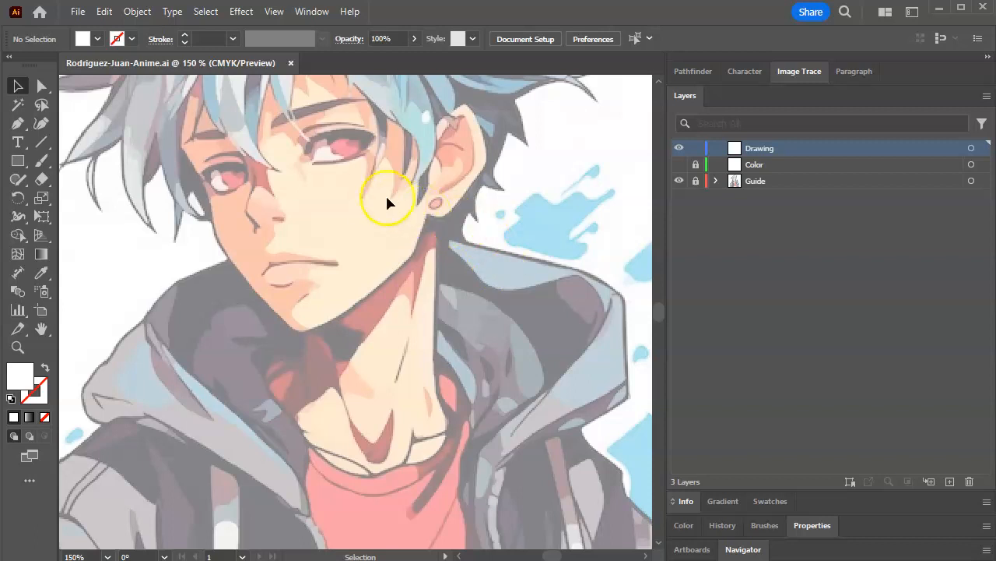
Set up the Pen tool with no fill and the default black 1 pt stroke for tracing the mouth
{"action": "key", "text": "space"}
{"action": "left_click_drag", "start_coordinate": [363, 148], "coordinate": [374, 334]}
{"action": "key", "text": "ctrl+equal"}
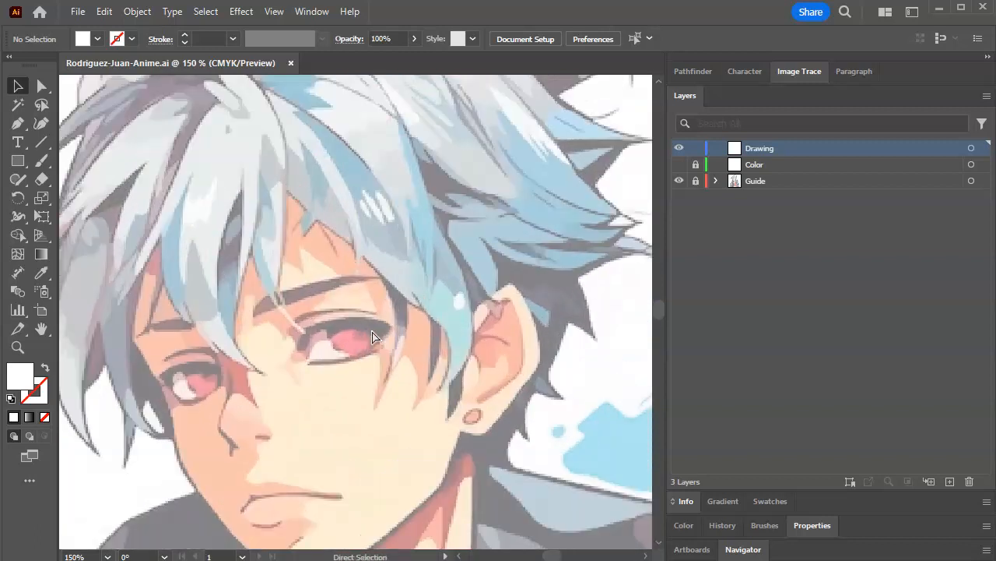
{"action": "key", "text": "ctrl+equal"}
{"action": "key", "text": "space"}
{"action": "left_click_drag", "start_coordinate": [325, 413], "coordinate": [438, 134]}
{"action": "left_click_drag", "start_coordinate": [411, 229], "coordinate": [433, 178]}
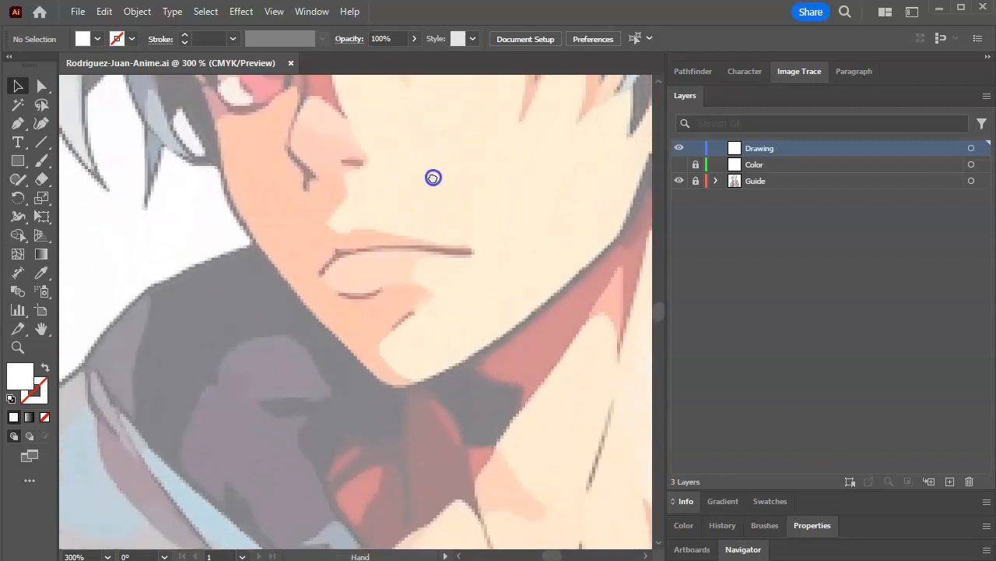
{"action": "key", "text": "ctrl+equal"}
{"action": "key", "text": "space"}
{"action": "left_click_drag", "start_coordinate": [400, 271], "coordinate": [366, 277]}
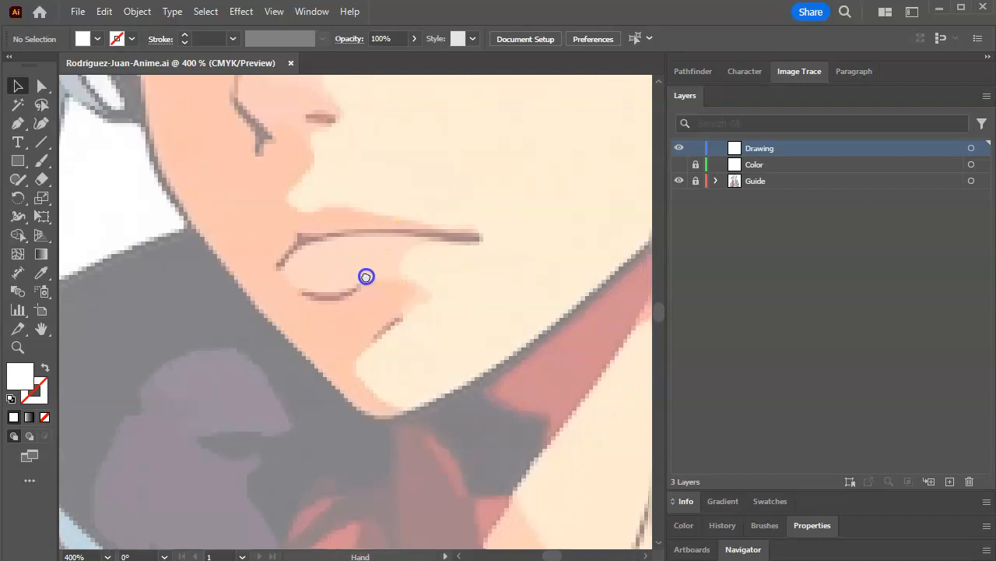
{"action": "left_click", "coordinate": [17, 123]}
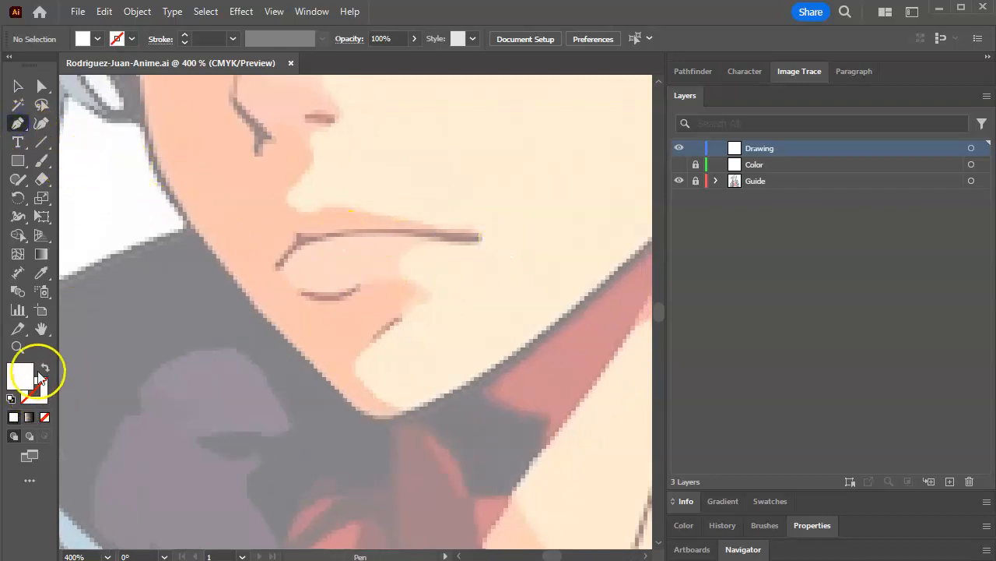
{"action": "left_click", "coordinate": [10, 397]}
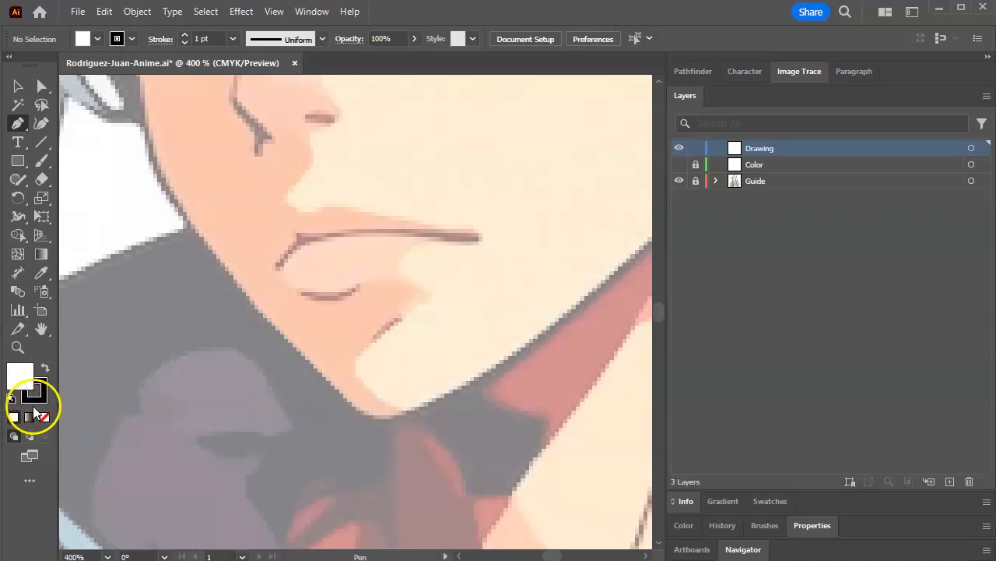
{"action": "left_click", "coordinate": [21, 374]}
{"action": "left_click", "coordinate": [45, 417]}
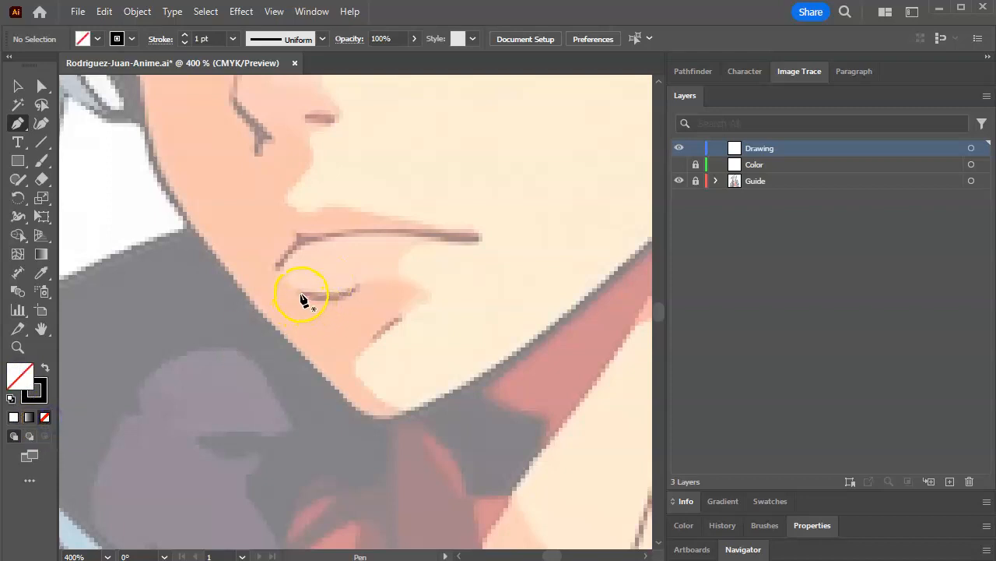
Trace the short shadow line beneath the lower lip as a curved three-point path with the Pen tool
{"action": "left_click", "coordinate": [298, 291]}
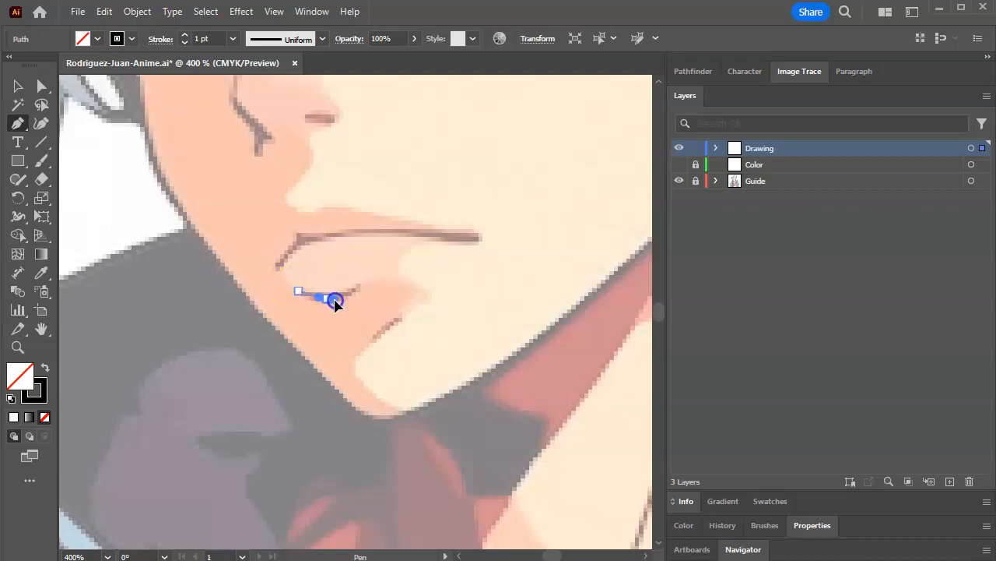
{"action": "left_click", "coordinate": [361, 284]}
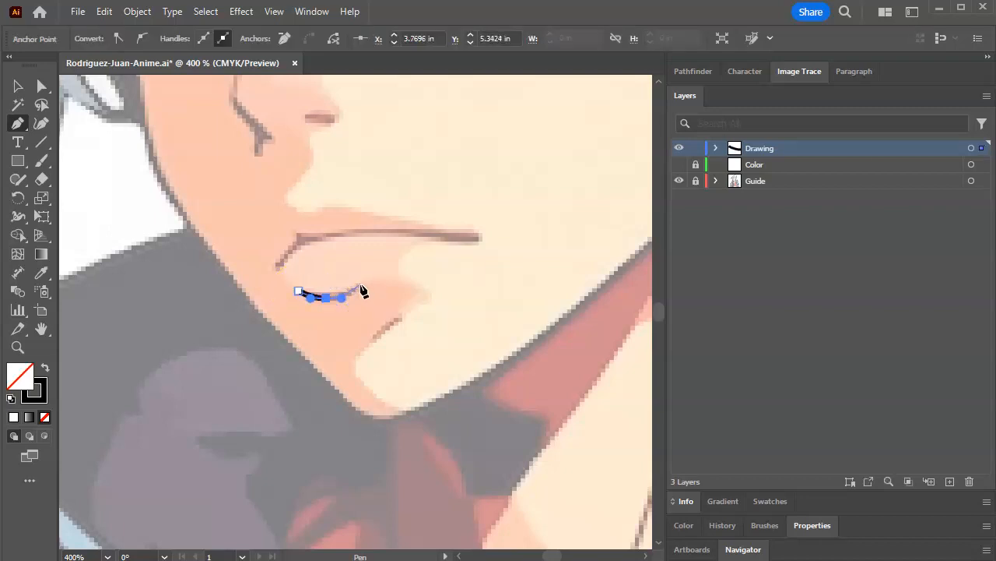
{"action": "left_click_drag", "start_coordinate": [361, 285], "coordinate": [362, 322]}
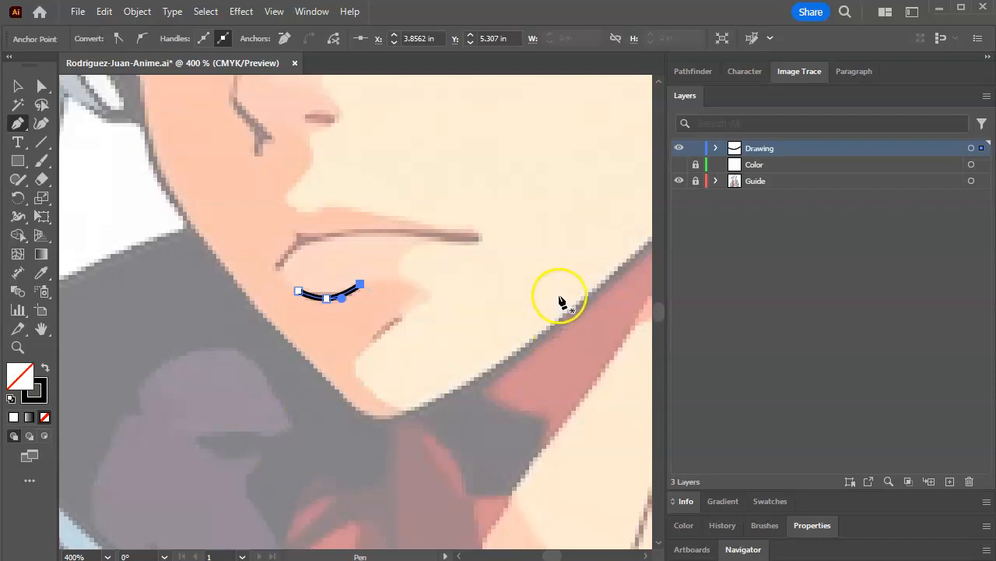
Reposition the middle anchor of the lower-lip line and adjust its handles to fit the curve to the guide image
{"action": "key", "text": "ctrl+plus"}
{"action": "key", "text": "ctrl+plus"}
{"action": "left_click_drag", "start_coordinate": [382, 394], "coordinate": [519, 341]}
{"action": "left_click", "coordinate": [42, 85]}
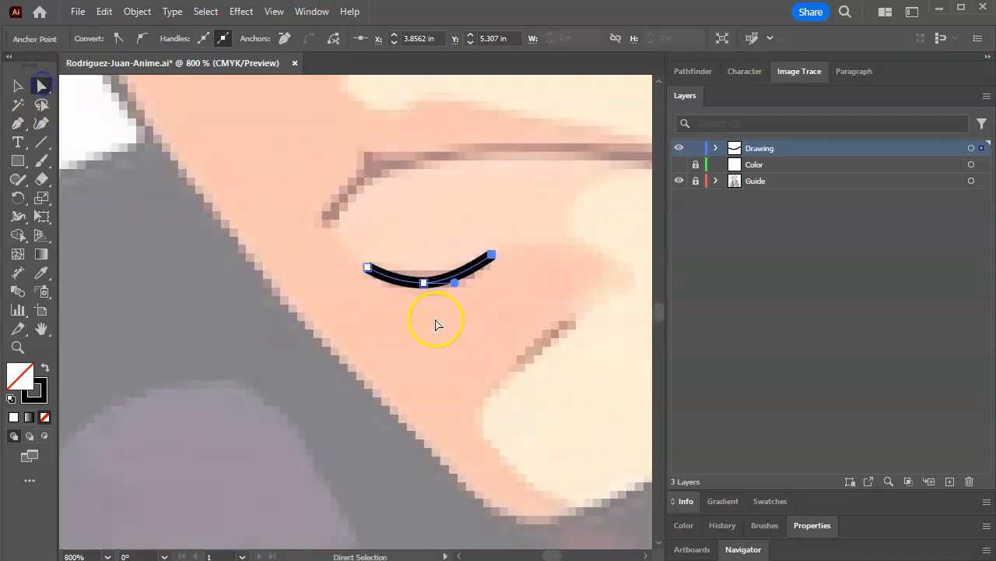
{"action": "left_click", "coordinate": [424, 282]}
{"action": "left_click_drag", "start_coordinate": [425, 289], "coordinate": [394, 282]}
{"action": "left_click_drag", "start_coordinate": [462, 276], "coordinate": [471, 280]}
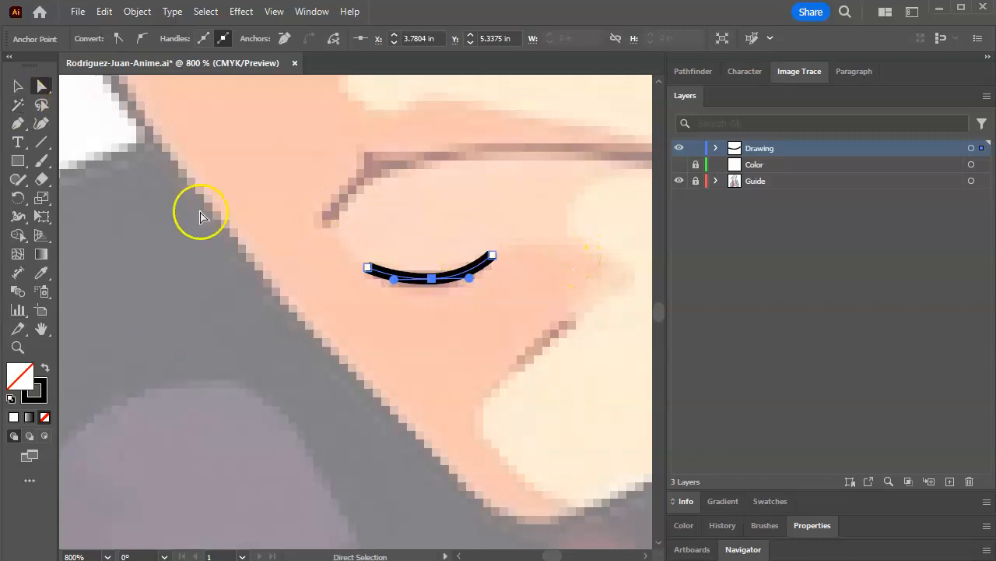
Apply Width Profile 1 to the lower-lip path so that its stroke tapers at both ends
{"action": "left_click", "coordinate": [17, 85]}
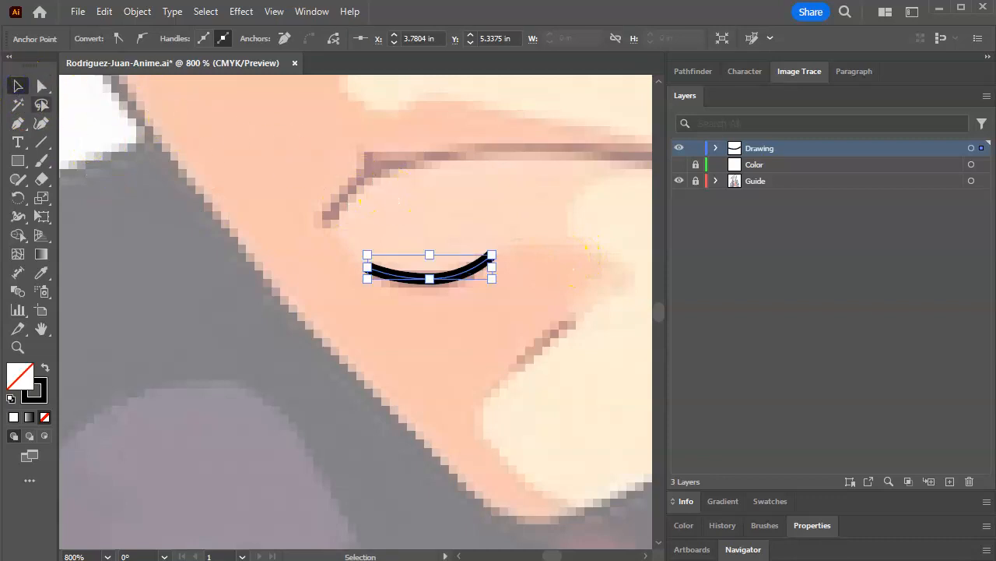
{"action": "left_click", "coordinate": [388, 232]}
{"action": "left_click", "coordinate": [403, 271]}
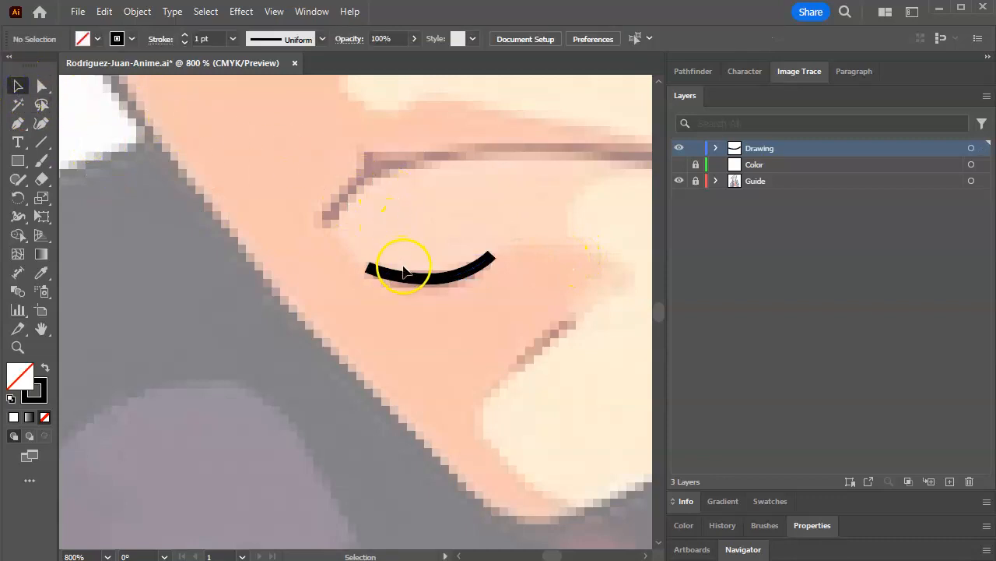
{"action": "left_click", "coordinate": [403, 282]}
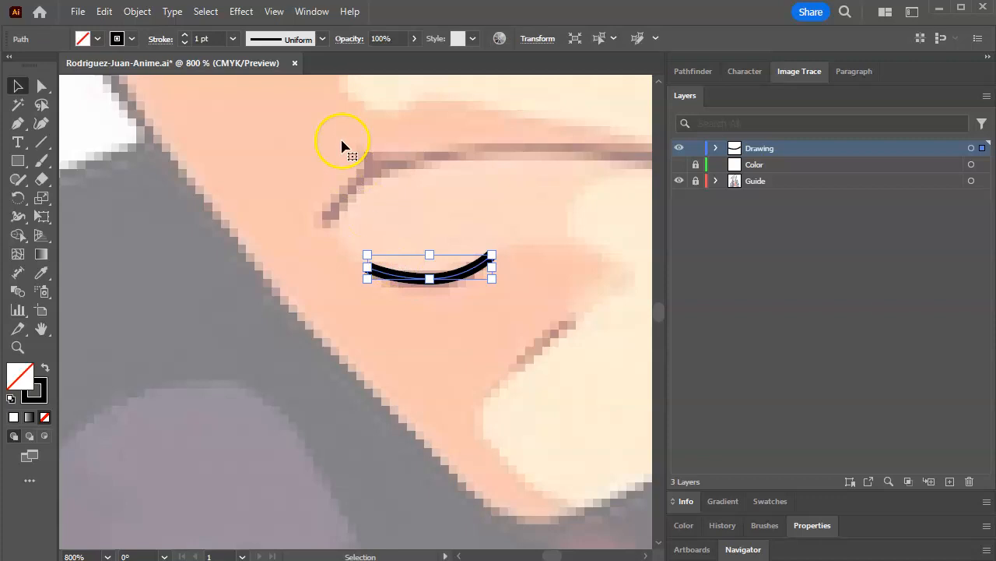
{"action": "left_click", "coordinate": [321, 39]}
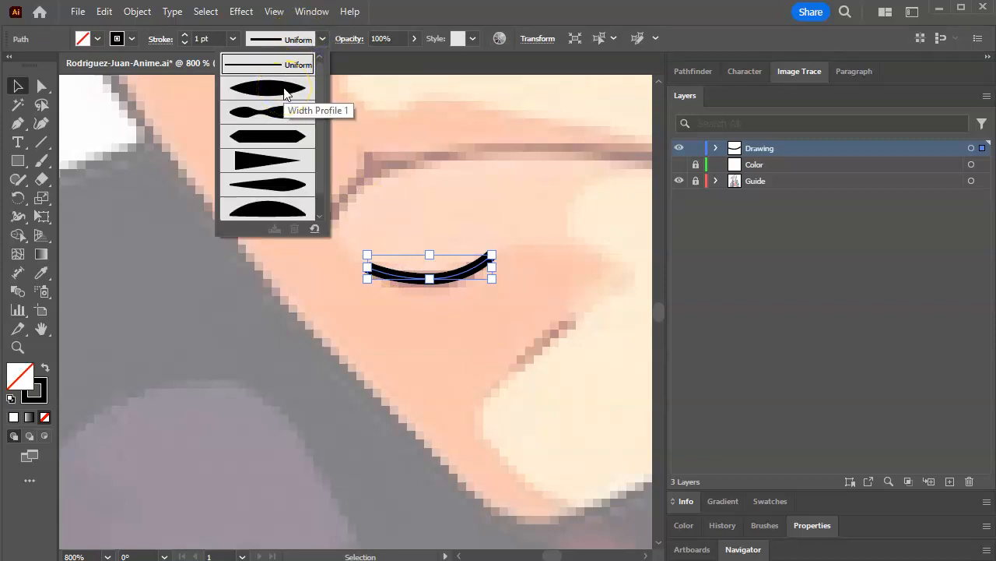
{"action": "left_click", "coordinate": [285, 94]}
{"action": "left_click", "coordinate": [502, 323]}
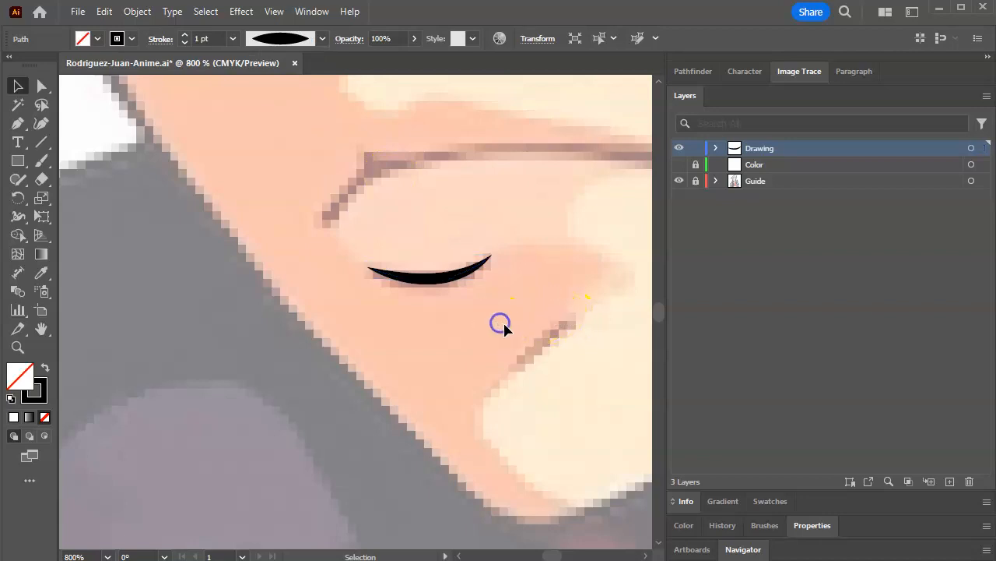
Try stroke weights of 5 pt, 0.75 pt and 2 pt on the lower-lip line, returning it to 1 pt
{"action": "left_click", "coordinate": [461, 283]}
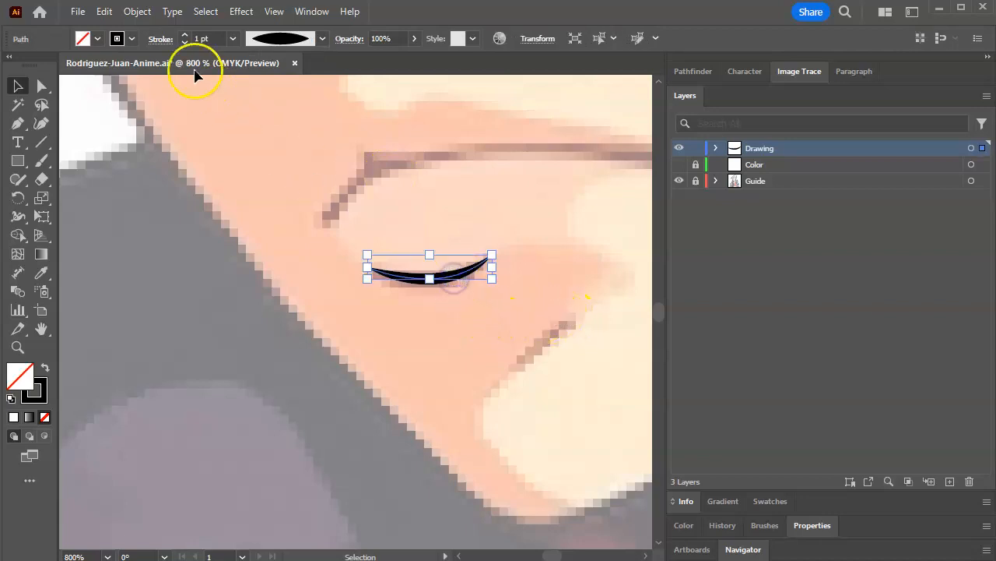
{"action": "left_click", "coordinate": [185, 35]}
{"action": "left_click", "coordinate": [185, 35]}
{"action": "left_click", "coordinate": [185, 35]}
{"action": "left_click", "coordinate": [184, 35]}
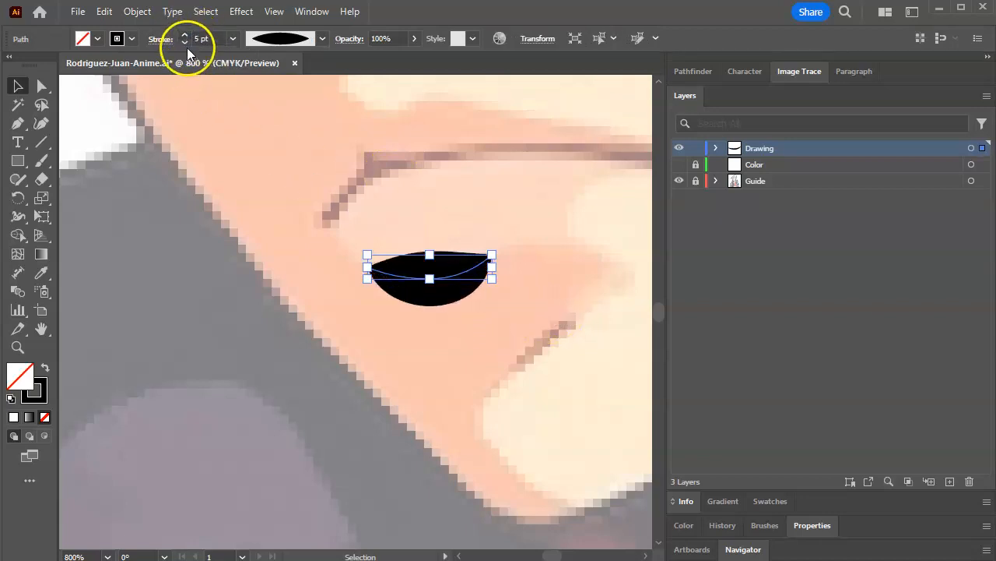
{"action": "left_click", "coordinate": [185, 42]}
{"action": "left_click", "coordinate": [185, 42]}
{"action": "left_click", "coordinate": [185, 42]}
{"action": "left_click", "coordinate": [185, 42]}
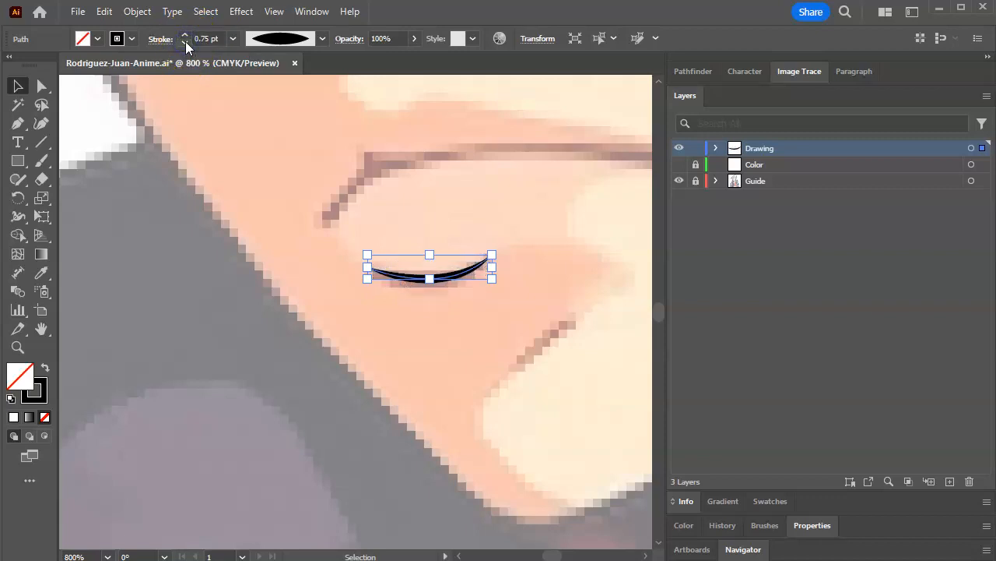
{"action": "left_click", "coordinate": [185, 35]}
{"action": "left_click", "coordinate": [185, 35]}
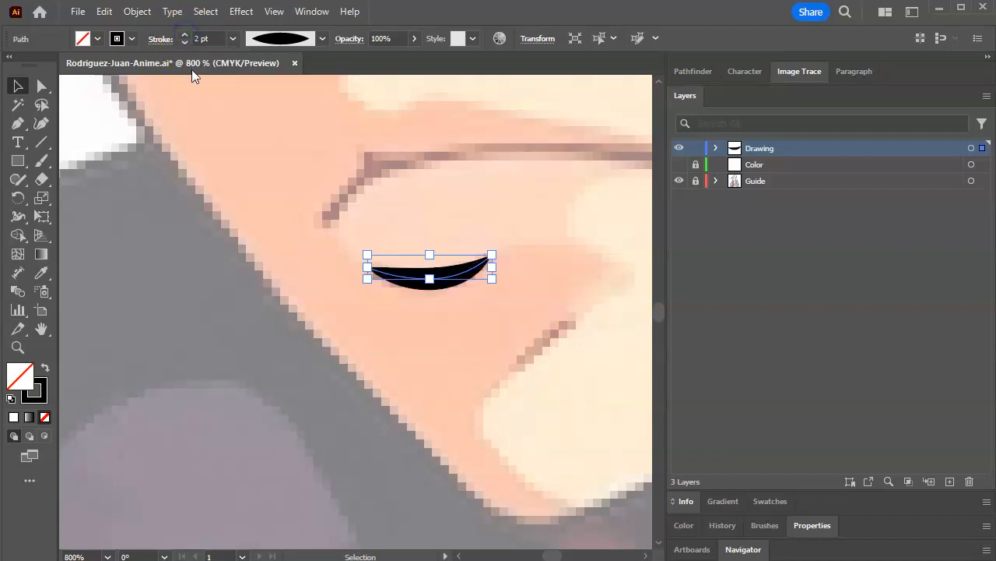
{"action": "left_click", "coordinate": [186, 42]}
{"action": "left_click", "coordinate": [545, 317]}
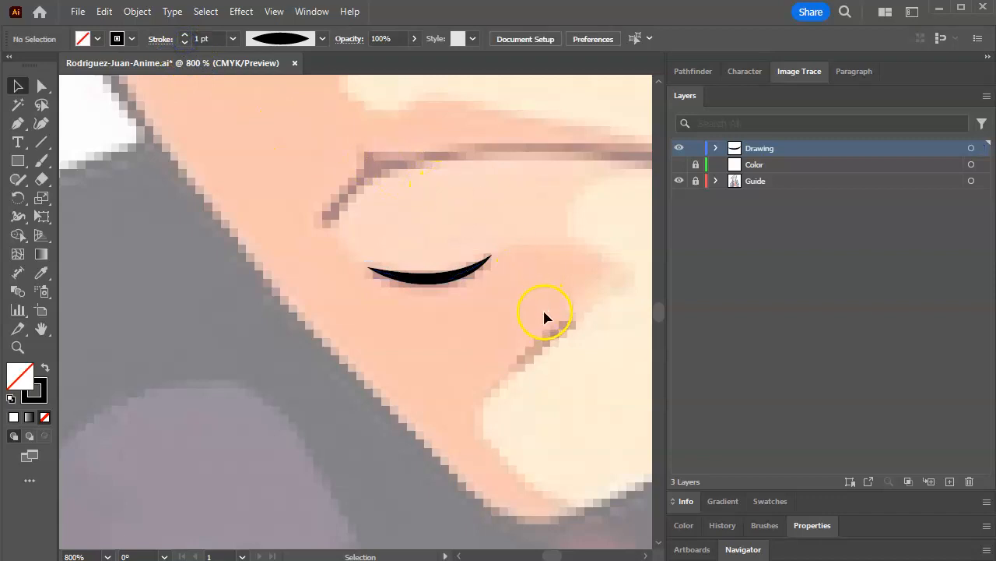
Set the stroke weight of the tapered lower-lip line to 1.5 pt and deselect it
{"action": "key", "text": "ctrl+minus"}
{"action": "key", "text": "ctrl+minus"}
{"action": "key", "text": "ctrl+minus"}
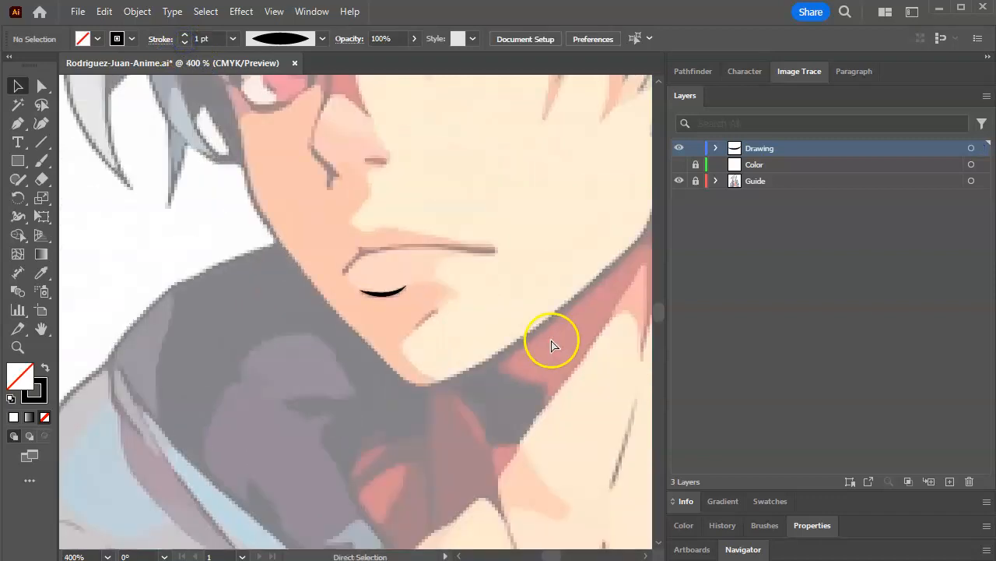
{"action": "left_click_drag", "start_coordinate": [472, 282], "coordinate": [402, 322]}
{"action": "left_click", "coordinate": [327, 330]}
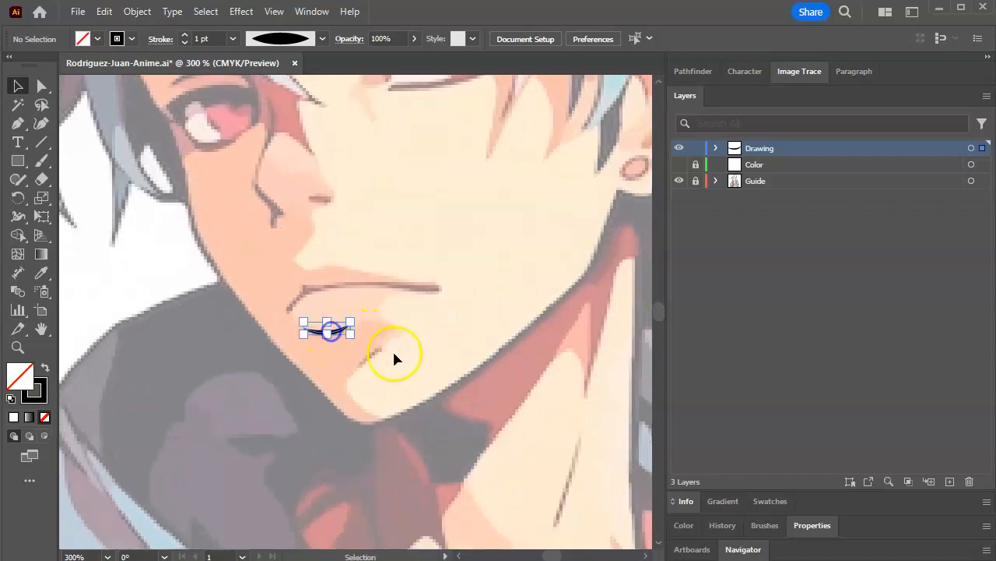
{"action": "key", "text": "ctrl+plus"}
{"action": "key", "text": "ctrl+plus"}
{"action": "key", "text": "ctrl+plus"}
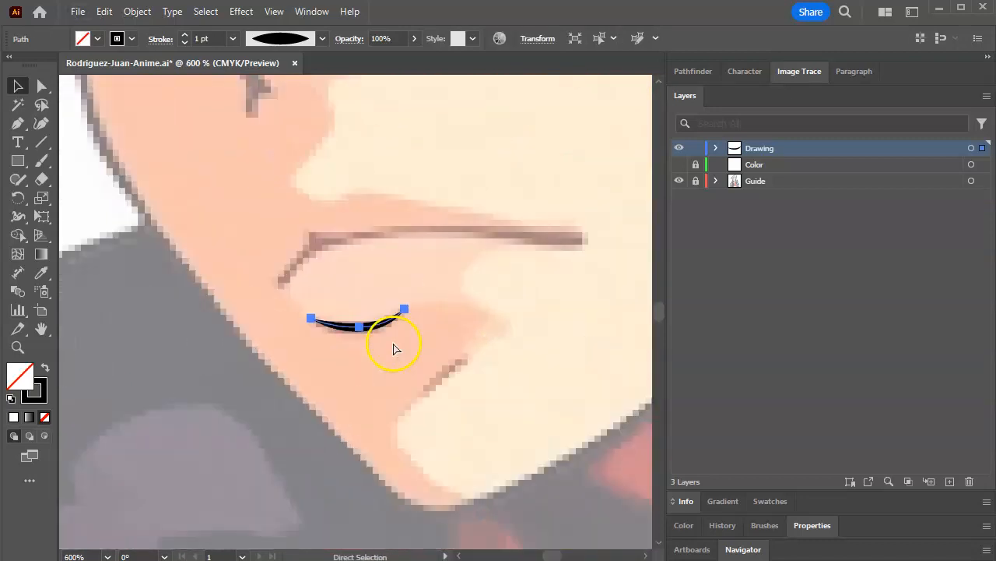
{"action": "left_click", "coordinate": [202, 39]}
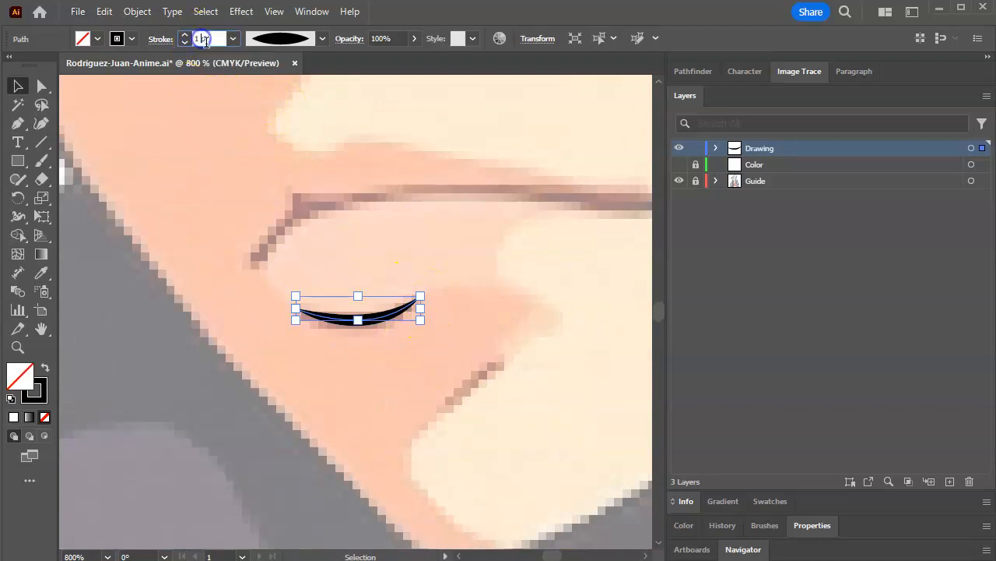
{"action": "type", "text": ".5"}
{"action": "key", "text": "Return"}
{"action": "left_click", "coordinate": [237, 74]}
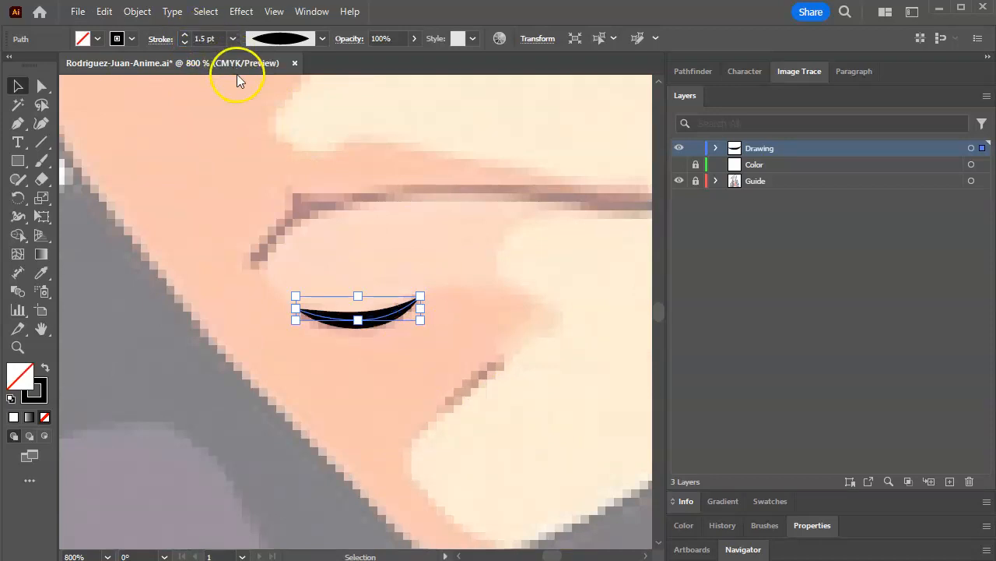
{"action": "left_click", "coordinate": [525, 252]}
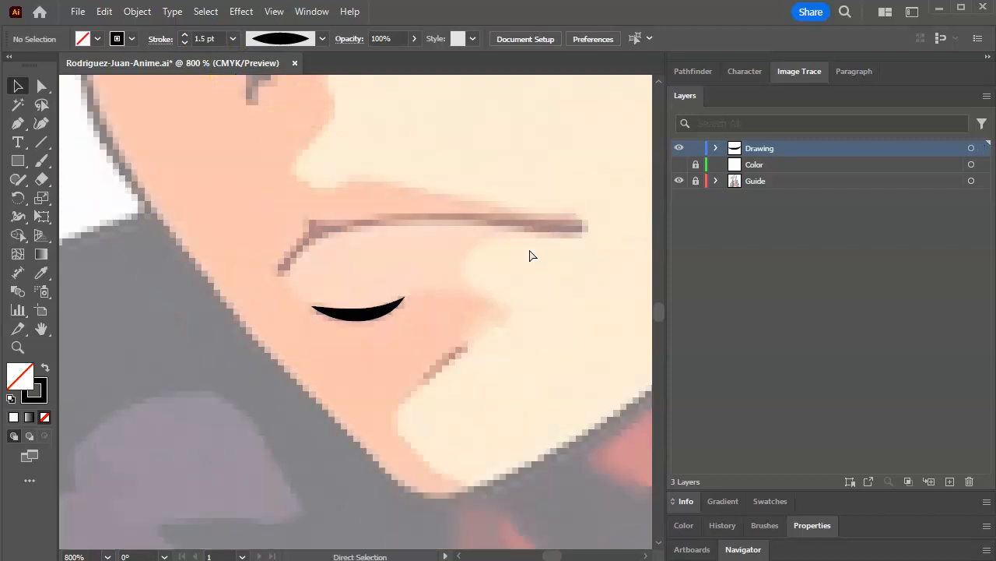
Draw a straight-segmented three-point path with the Pen tool, starting above the mouth corner and ending at the mouth line's far end
{"action": "left_click", "coordinate": [18, 123]}
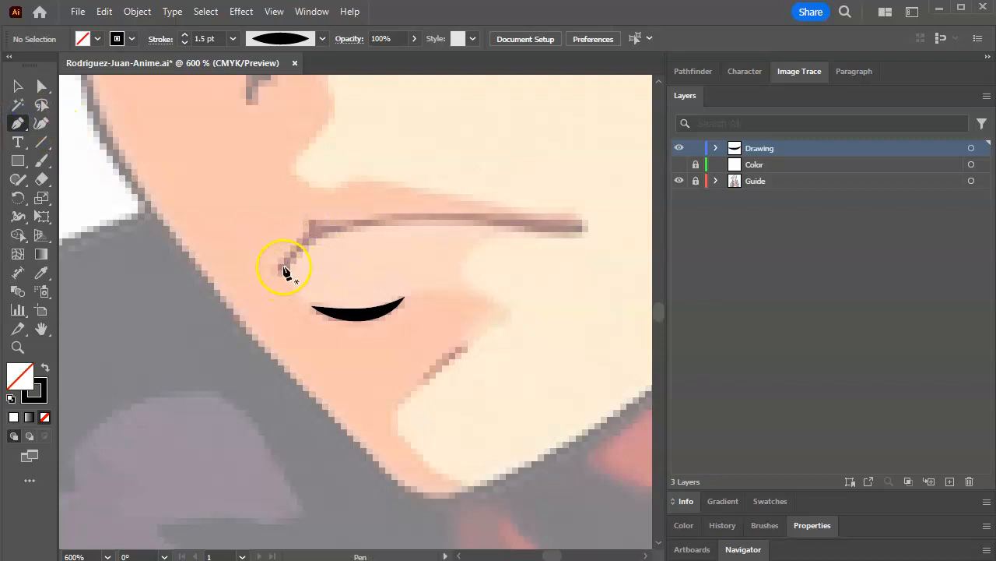
{"action": "left_click", "coordinate": [296, 211]}
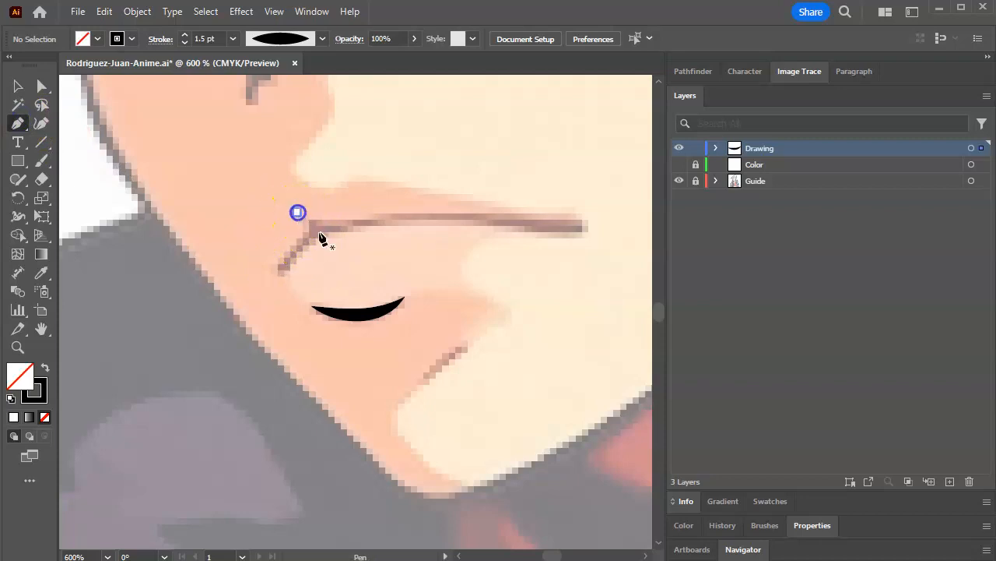
{"action": "left_click", "coordinate": [365, 222]}
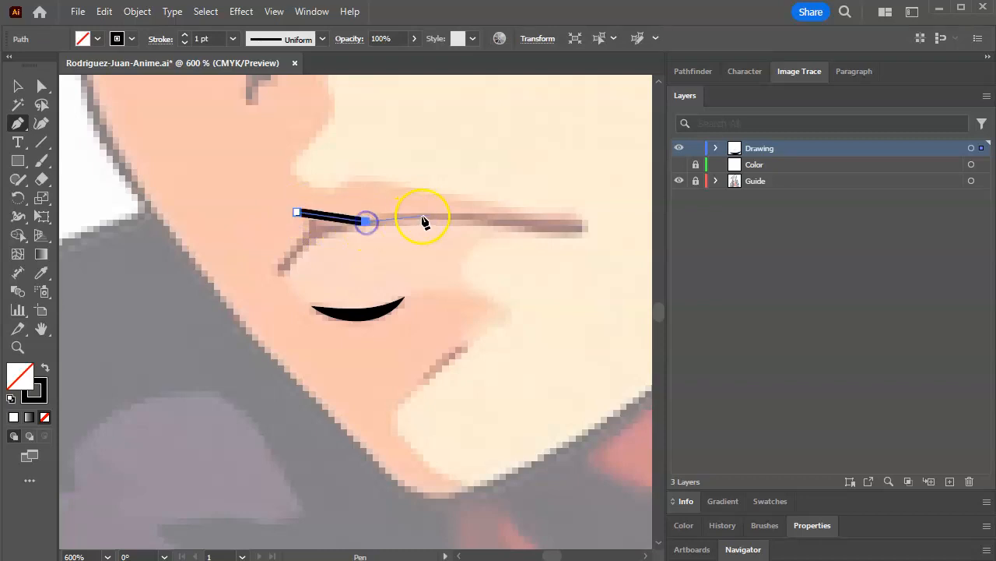
{"action": "left_click", "coordinate": [580, 224]}
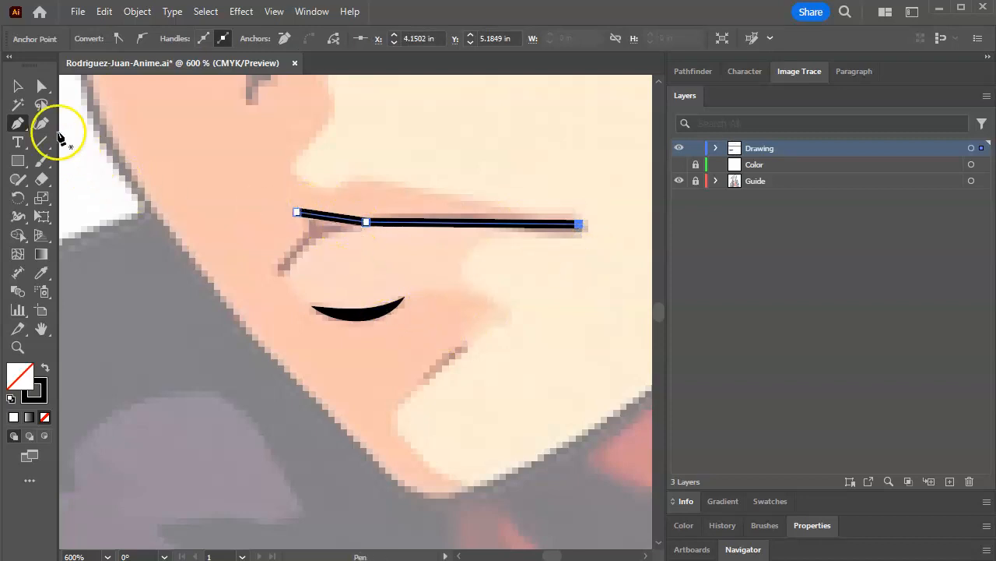
Tear off the Pen tool group as a floating palette and place it just above the mouth
{"action": "left_click_drag", "start_coordinate": [18, 123], "coordinate": [99, 138]}
{"action": "left_click_drag", "start_coordinate": [185, 135], "coordinate": [196, 131]}
{"action": "left_click", "coordinate": [119, 135]}
{"action": "left_click_drag", "start_coordinate": [18, 123], "coordinate": [195, 149]}
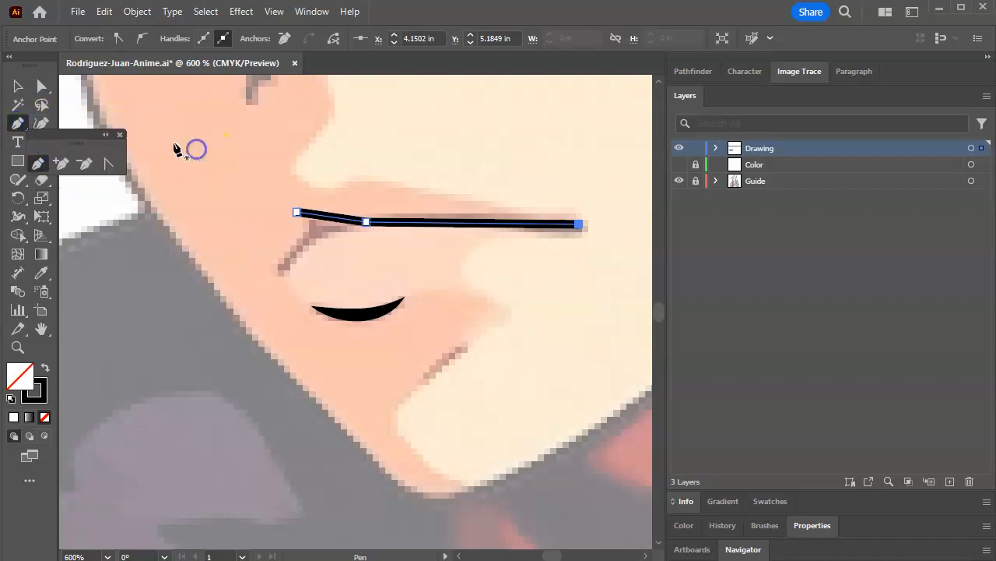
{"action": "left_click_drag", "start_coordinate": [88, 134], "coordinate": [442, 102]}
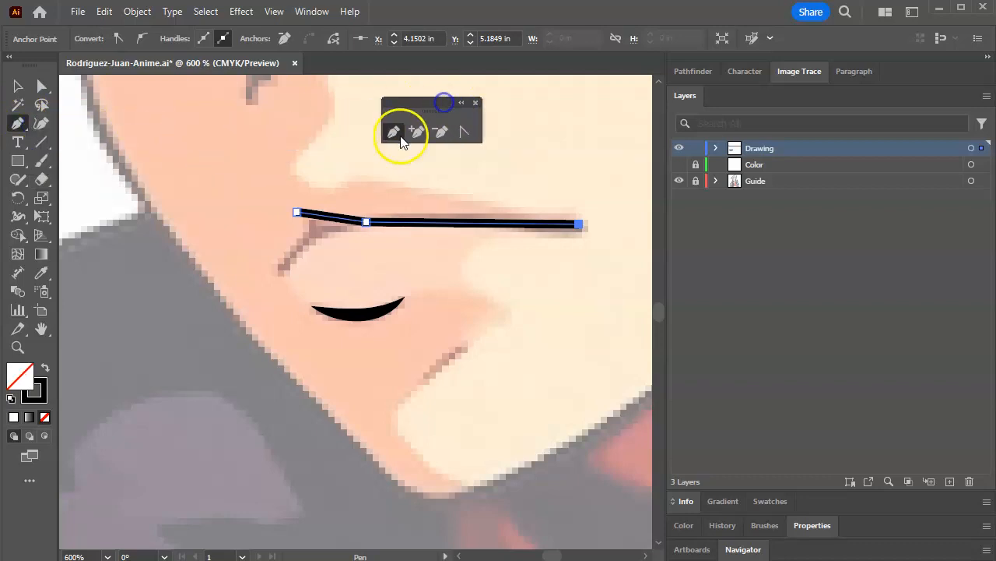
Convert the middle anchor of the mouth path to a smooth point with the Anchor Point tool, curving it along the guide
{"action": "left_click", "coordinate": [464, 131]}
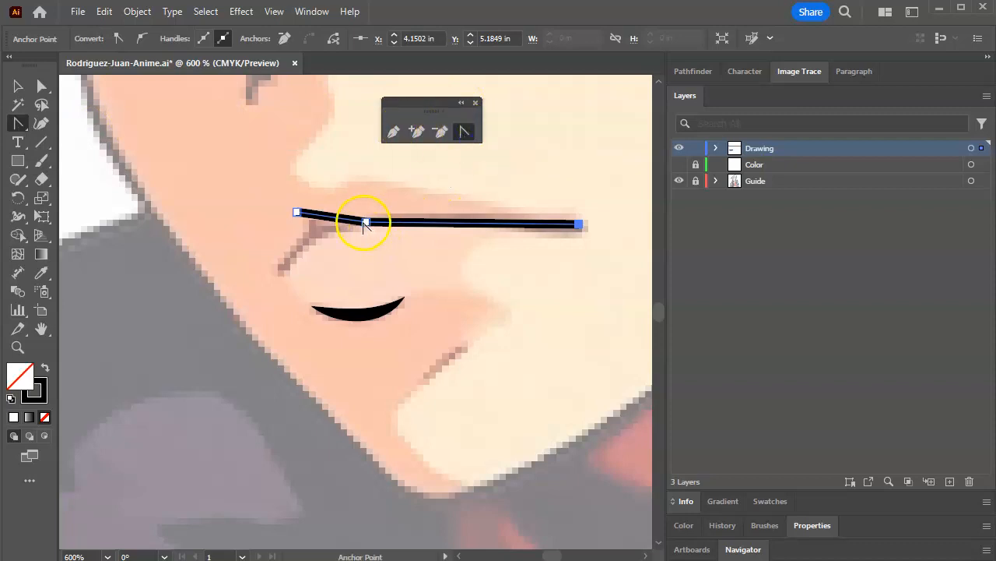
{"action": "left_click_drag", "start_coordinate": [366, 223], "coordinate": [416, 215]}
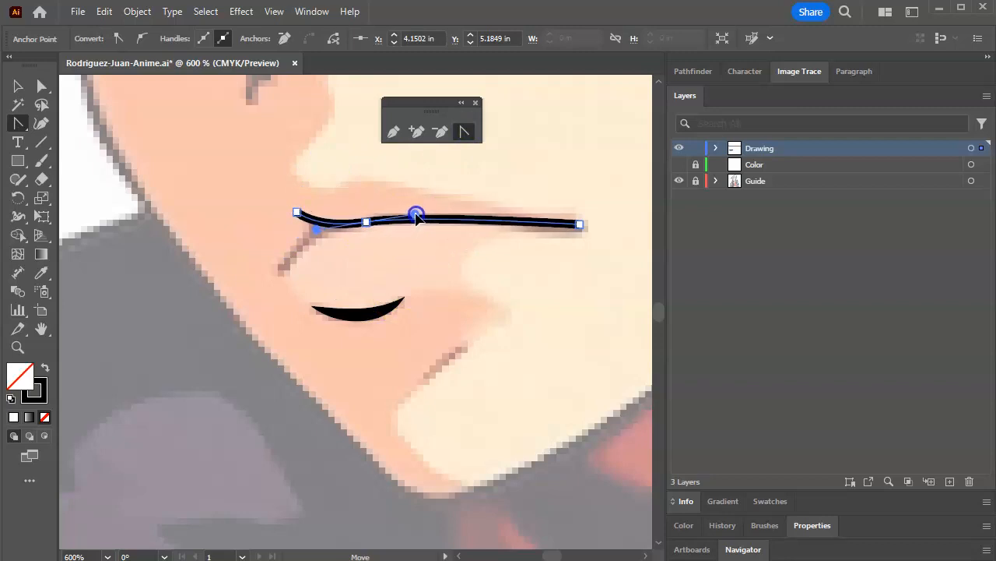
Apply the lens-shaped variable width profile, tapered at both ends, to the long mouth line and deselect it
{"action": "left_click", "coordinate": [18, 86]}
{"action": "left_click", "coordinate": [225, 159]}
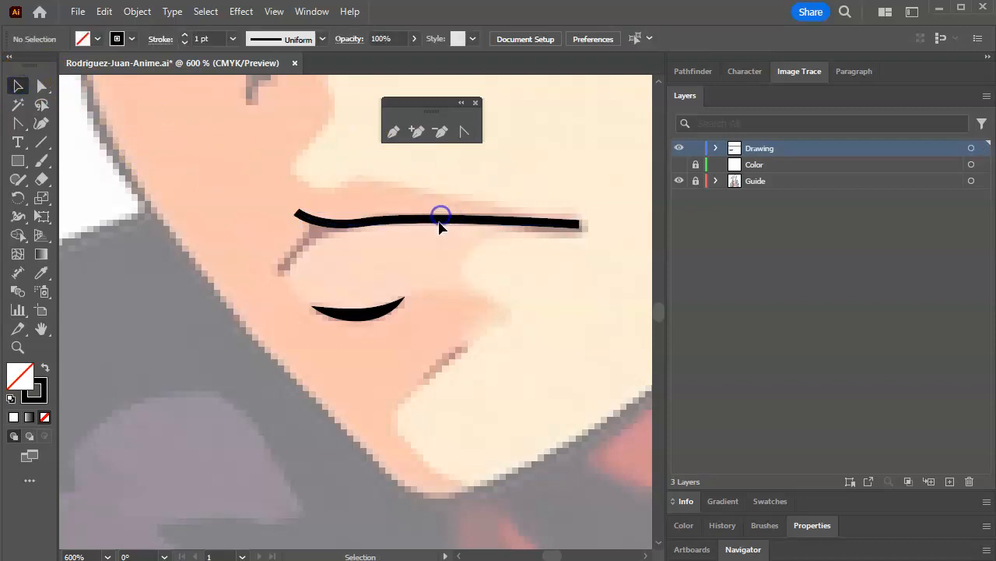
{"action": "left_click", "coordinate": [439, 223]}
{"action": "left_click", "coordinate": [321, 38]}
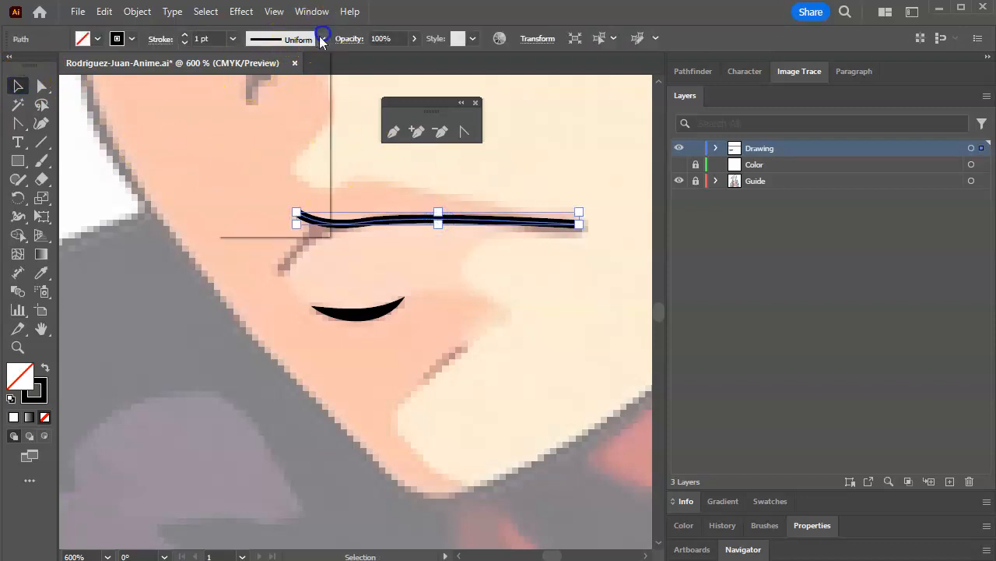
{"action": "left_click", "coordinate": [275, 88]}
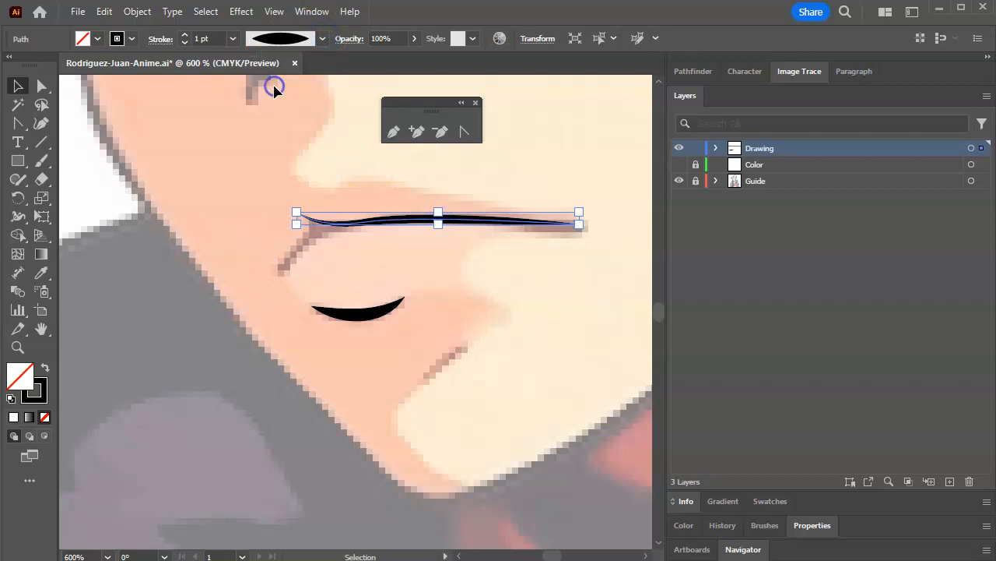
{"action": "left_click", "coordinate": [318, 179]}
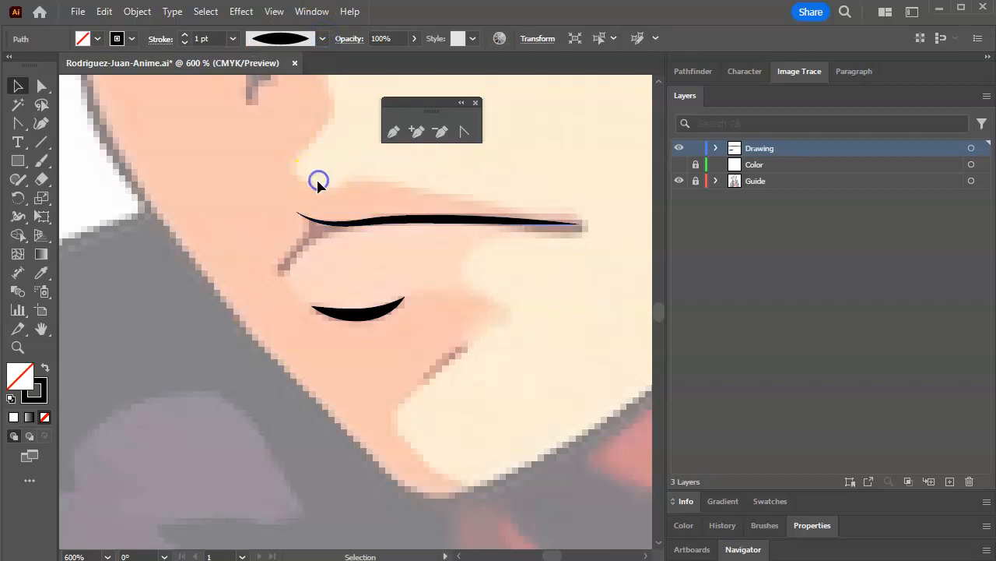
Set the stroke weight of the tapered mouth line to 2 pt and deselect it
{"action": "left_click", "coordinate": [399, 223]}
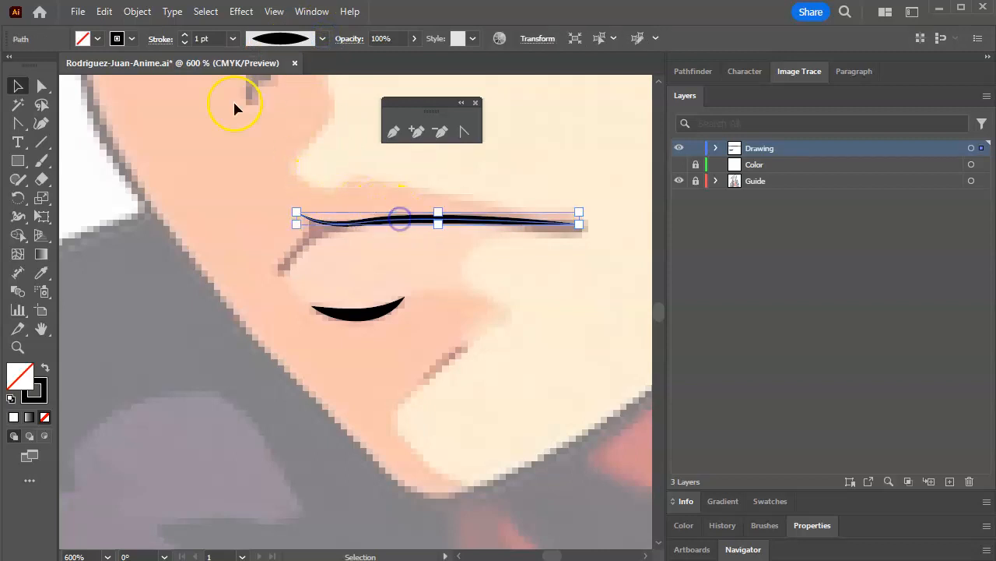
{"action": "left_click", "coordinate": [184, 34]}
{"action": "left_click", "coordinate": [189, 131]}
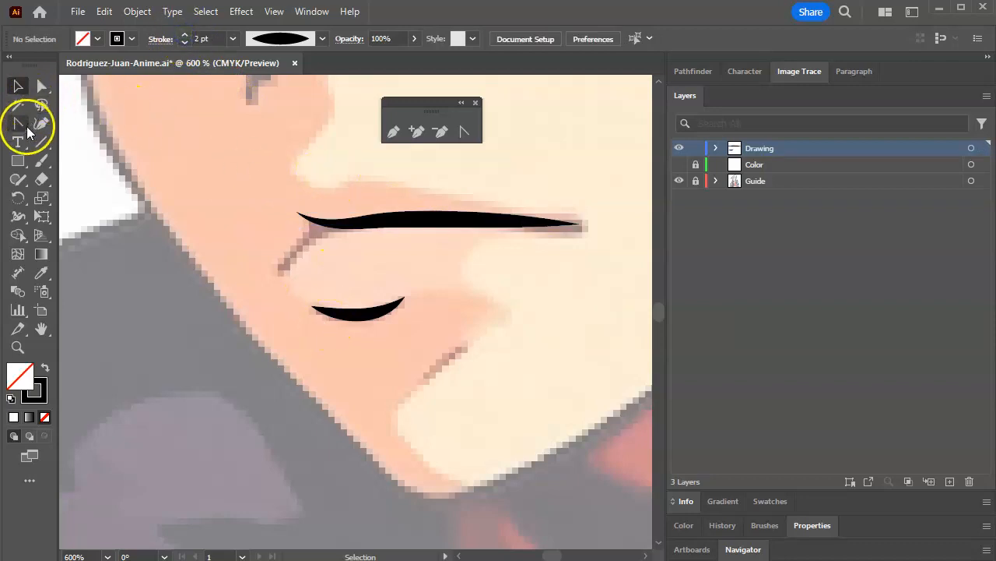
Draw a short curved three-point path with the Pen tool along the crease running from below the mouth corner up to the mouth line
{"action": "left_click", "coordinate": [393, 131]}
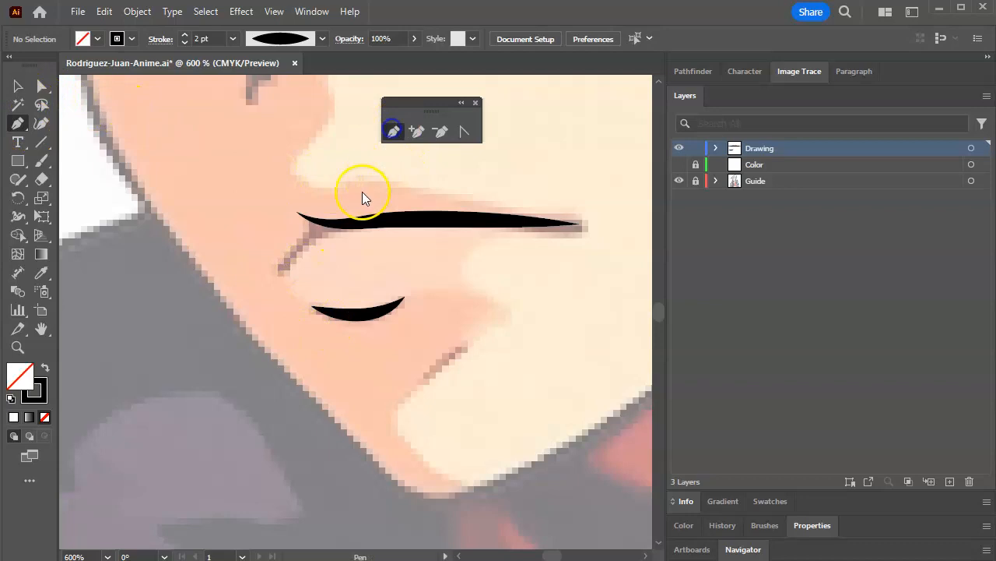
{"action": "left_click", "coordinate": [266, 269]}
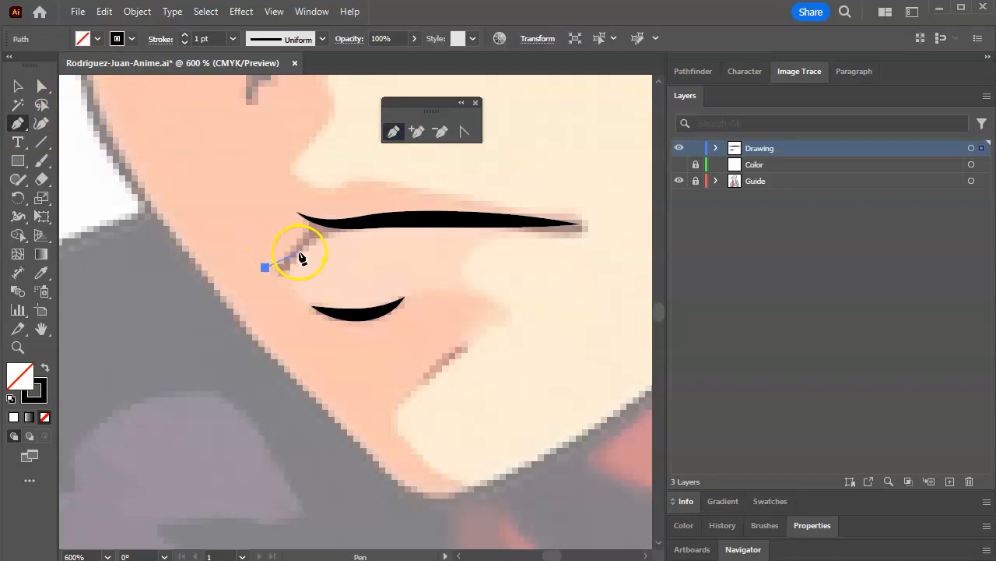
{"action": "left_click_drag", "start_coordinate": [297, 253], "coordinate": [344, 235]}
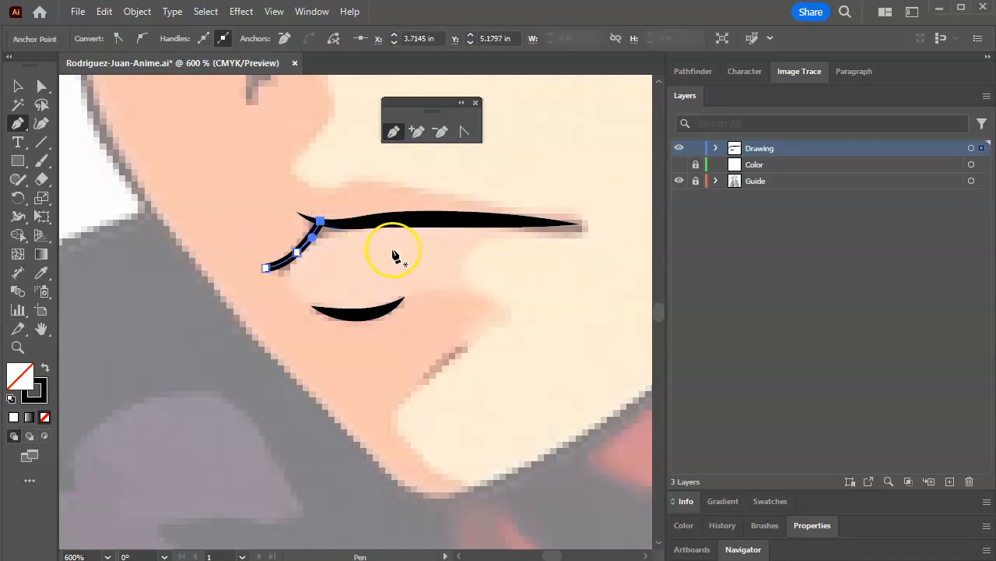
{"action": "left_click", "coordinate": [18, 86]}
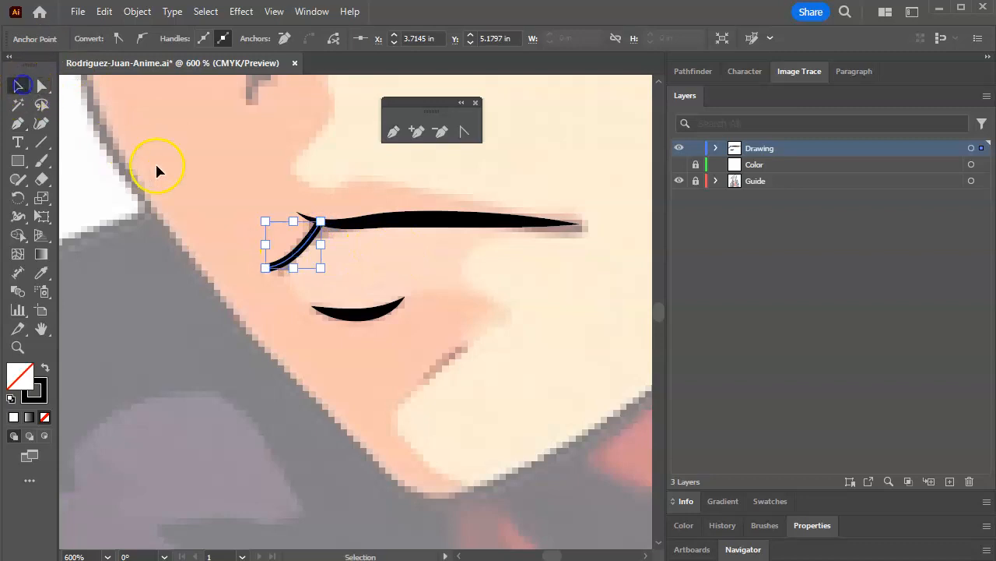
{"action": "left_click", "coordinate": [210, 189]}
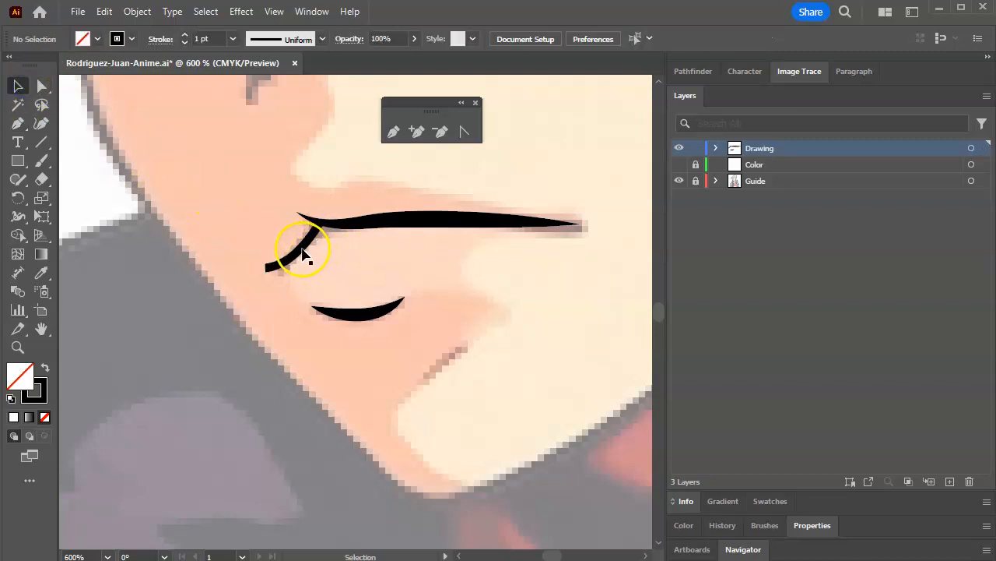
Taper the short mouth-corner crease at both ends with the lens-shaped variable width profile and deselect it
{"action": "left_click", "coordinate": [302, 254]}
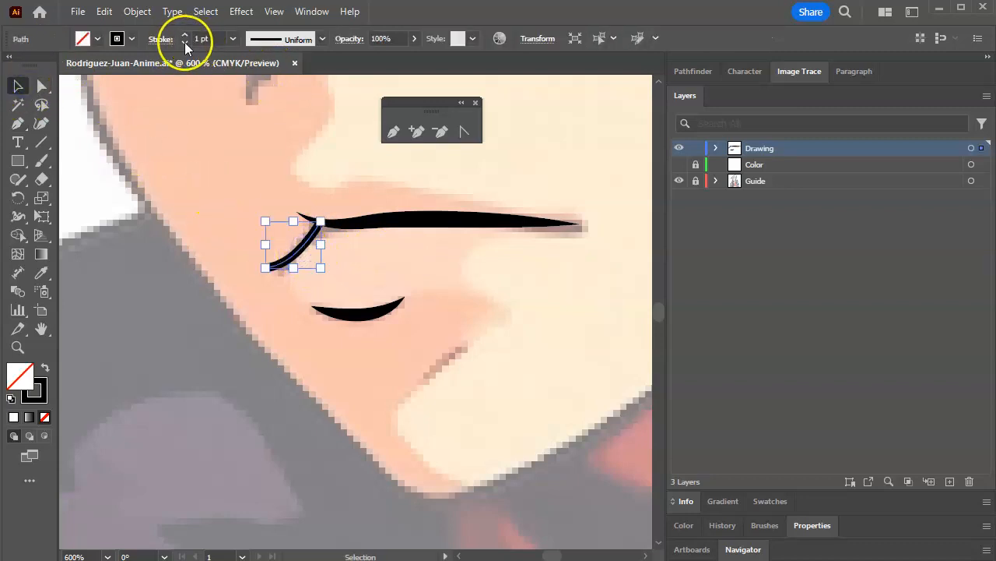
{"action": "left_click", "coordinate": [310, 38]}
{"action": "left_click", "coordinate": [290, 92]}
{"action": "left_click", "coordinate": [313, 147]}
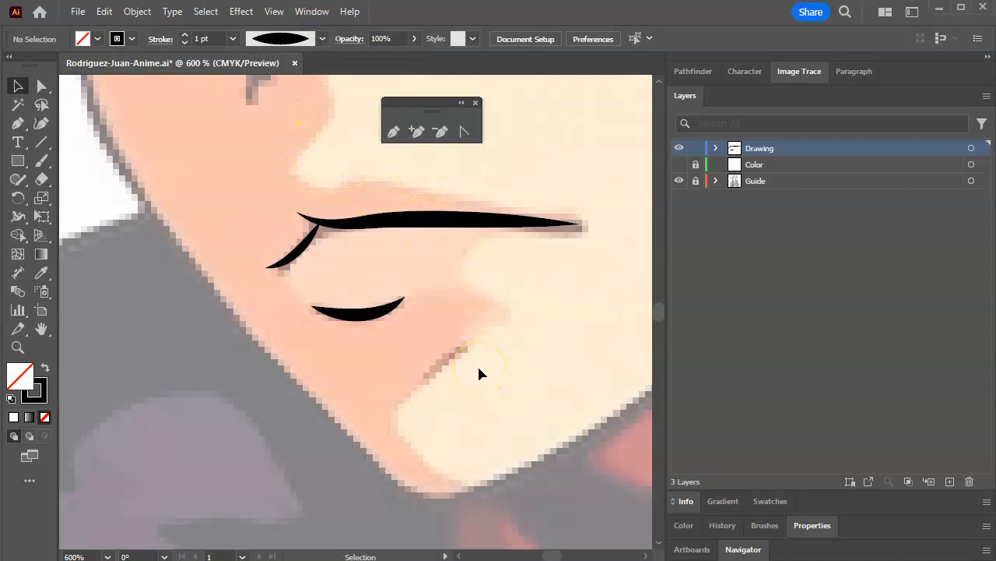
Trace the nostril with the Pen tool as a short arched three-point path and deselect it
{"action": "scroll", "coordinate": [477, 364], "scroll_direction": "up", "scroll_amount": 5}
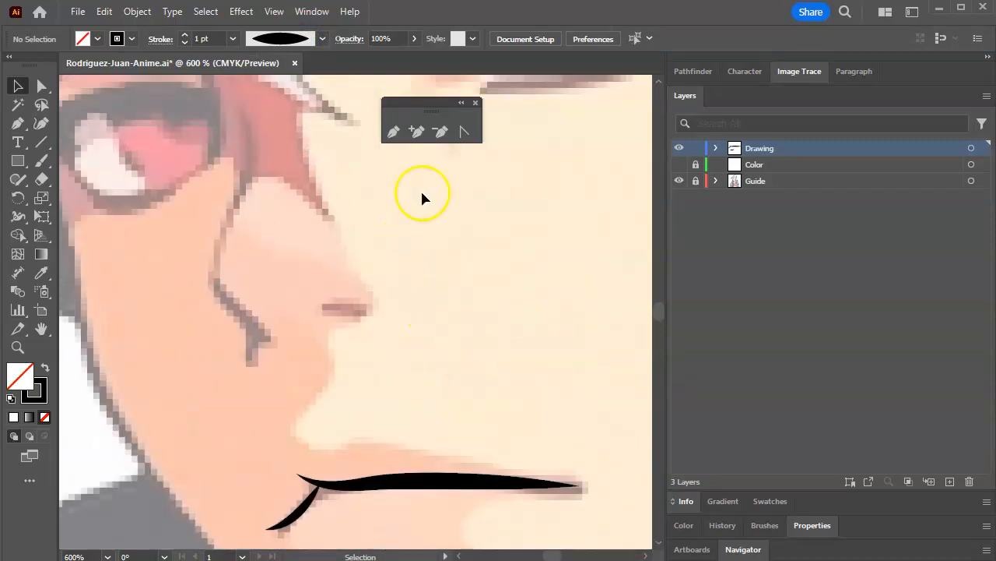
{"action": "left_click", "coordinate": [391, 131]}
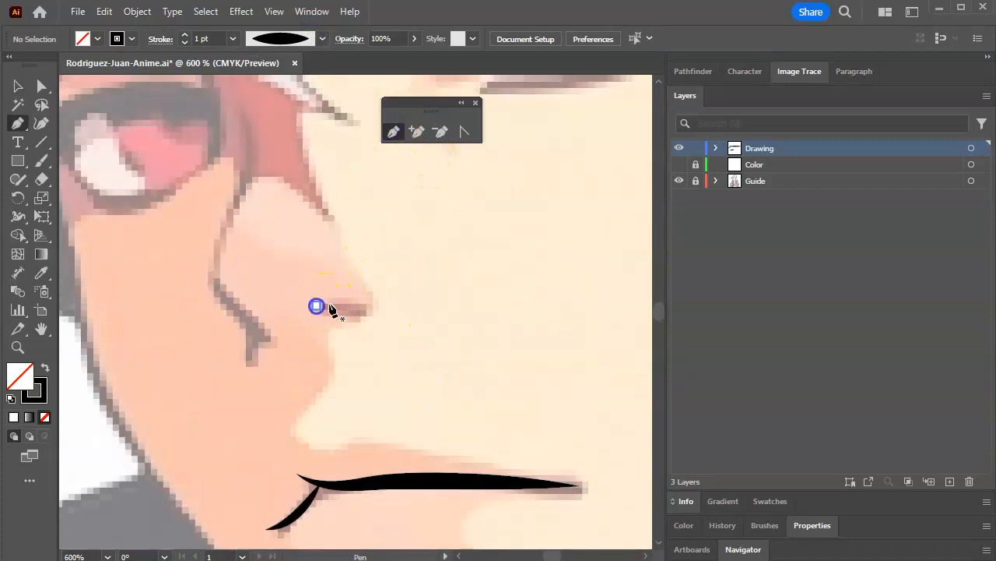
{"action": "left_click", "coordinate": [316, 305]}
{"action": "left_click", "coordinate": [357, 310]}
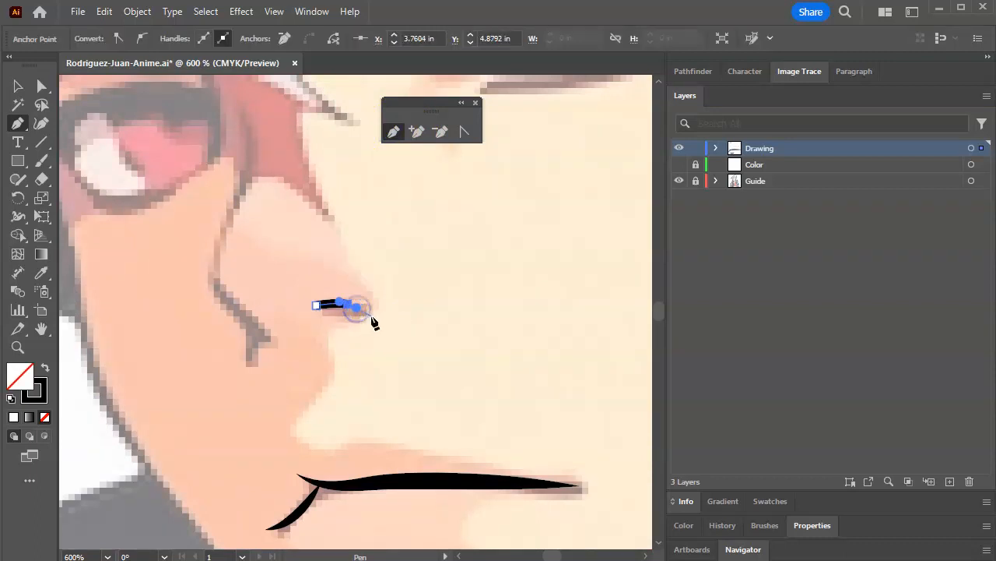
{"action": "left_click", "coordinate": [365, 313]}
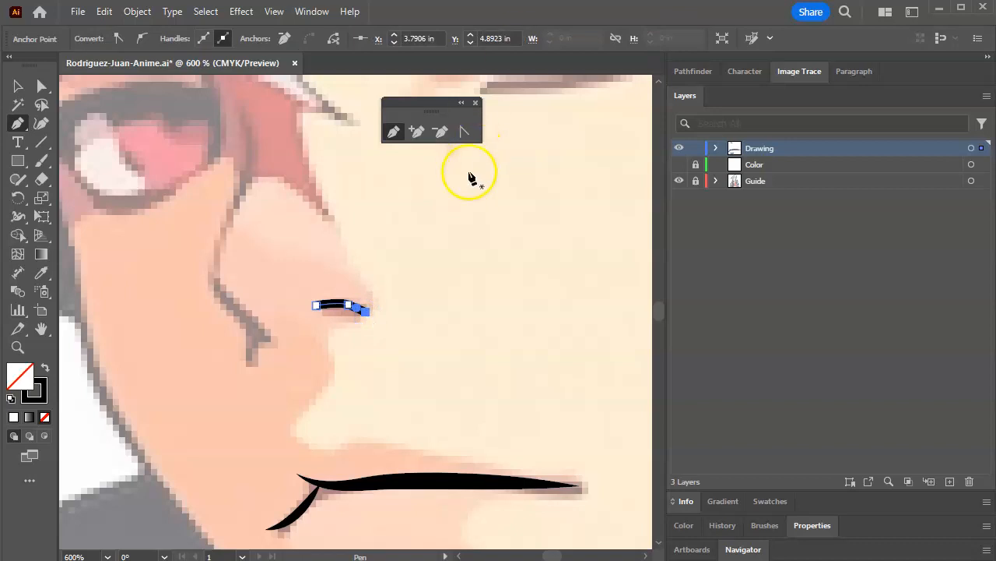
{"action": "left_click", "coordinate": [18, 85]}
{"action": "left_click", "coordinate": [318, 223]}
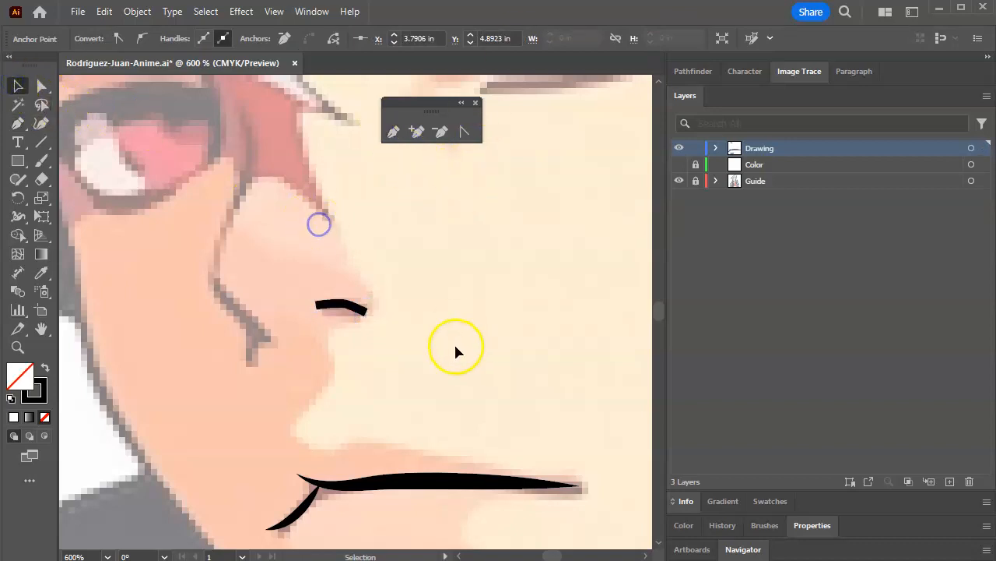
Give the nostril line the teardrop-shaped variable width profile and a 2 pt stroke weight, and deselect it
{"action": "left_click", "coordinate": [345, 306]}
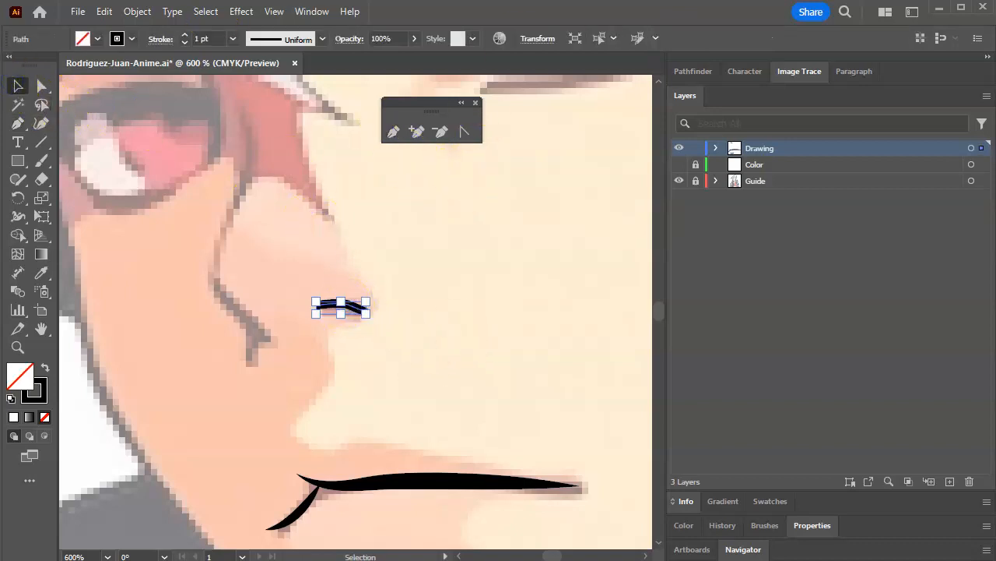
{"action": "left_click", "coordinate": [322, 38]}
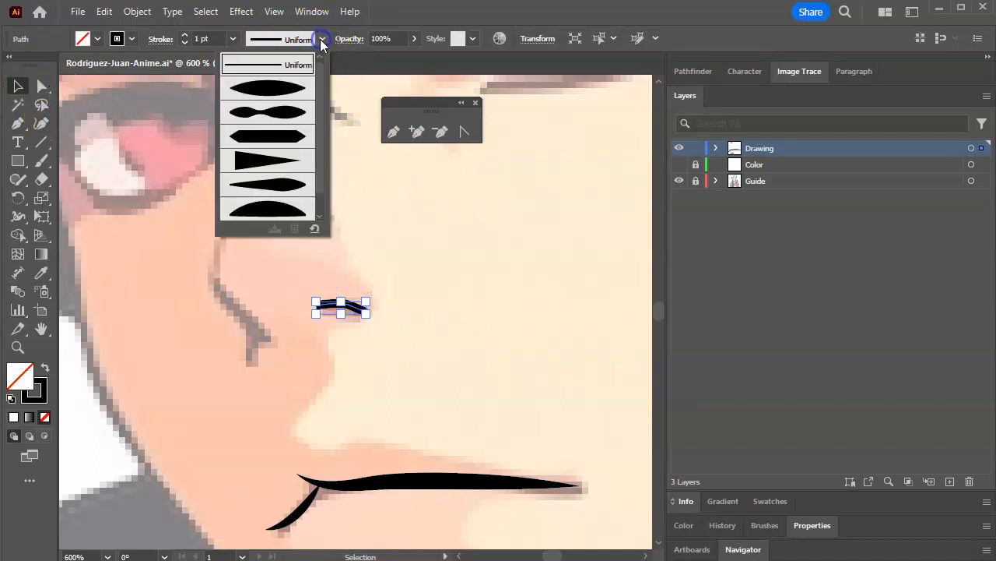
{"action": "left_click", "coordinate": [286, 187]}
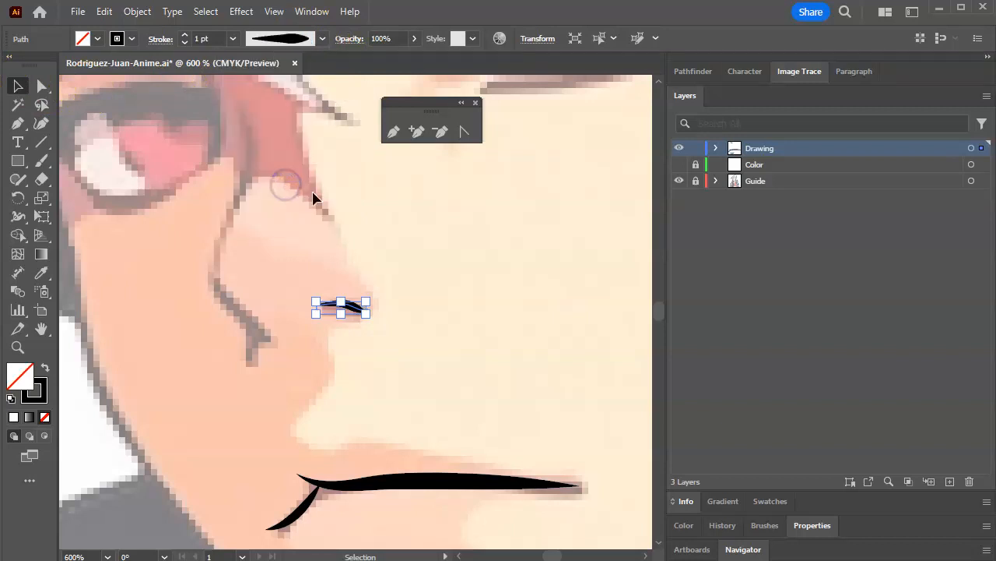
{"action": "left_click", "coordinate": [588, 399]}
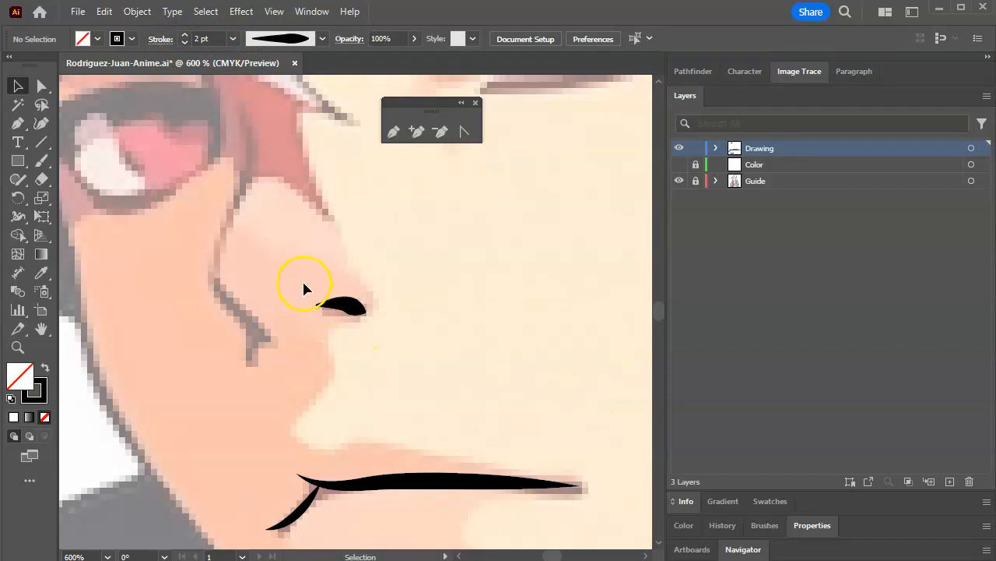
Trace the nose contour with the Pen tool as a curved four-point path from the hair strand between the eyes to the nose tip
{"action": "left_click", "coordinate": [20, 122]}
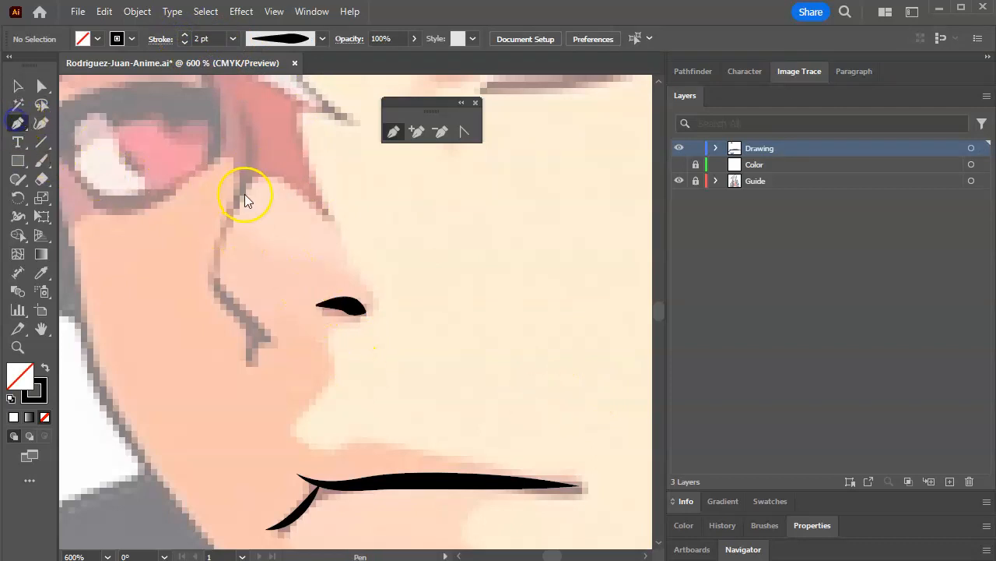
{"action": "scroll", "coordinate": [261, 177], "scroll_direction": "up", "scroll_amount": 1}
{"action": "scroll", "coordinate": [260, 177], "scroll_direction": "up", "scroll_amount": 1}
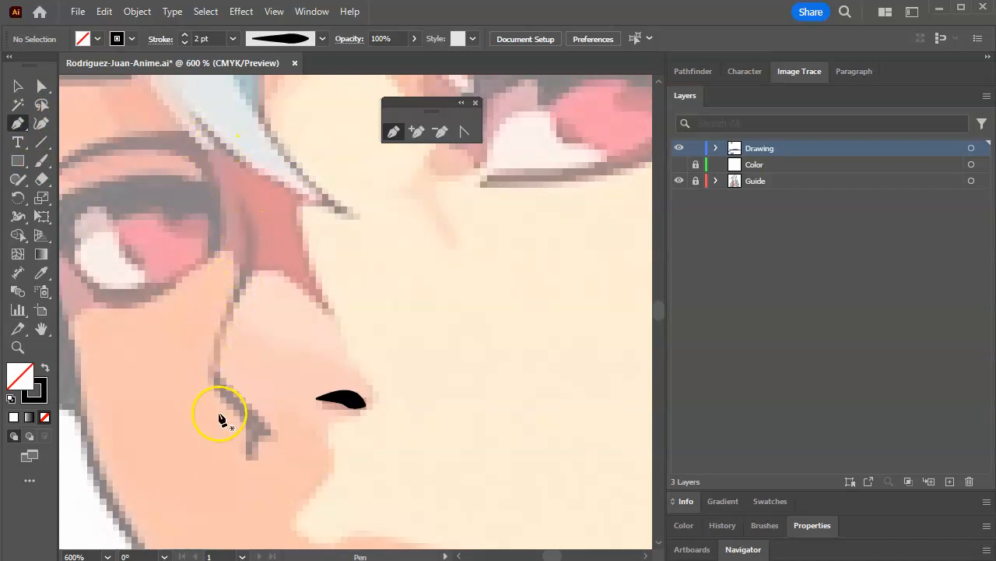
{"action": "left_click", "coordinate": [204, 138]}
{"action": "left_click_drag", "start_coordinate": [251, 239], "coordinate": [246, 283]}
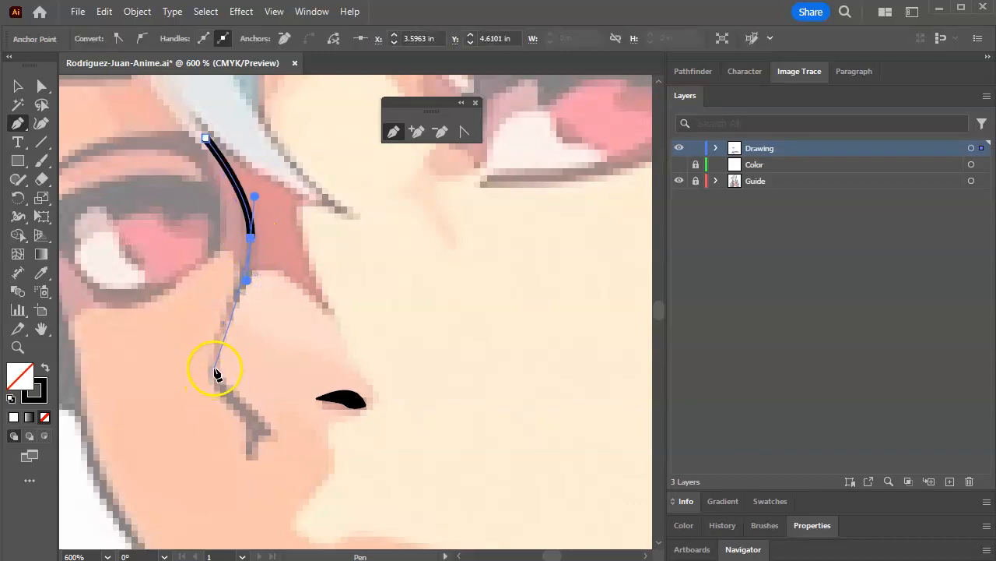
{"action": "left_click_drag", "start_coordinate": [214, 373], "coordinate": [222, 399]}
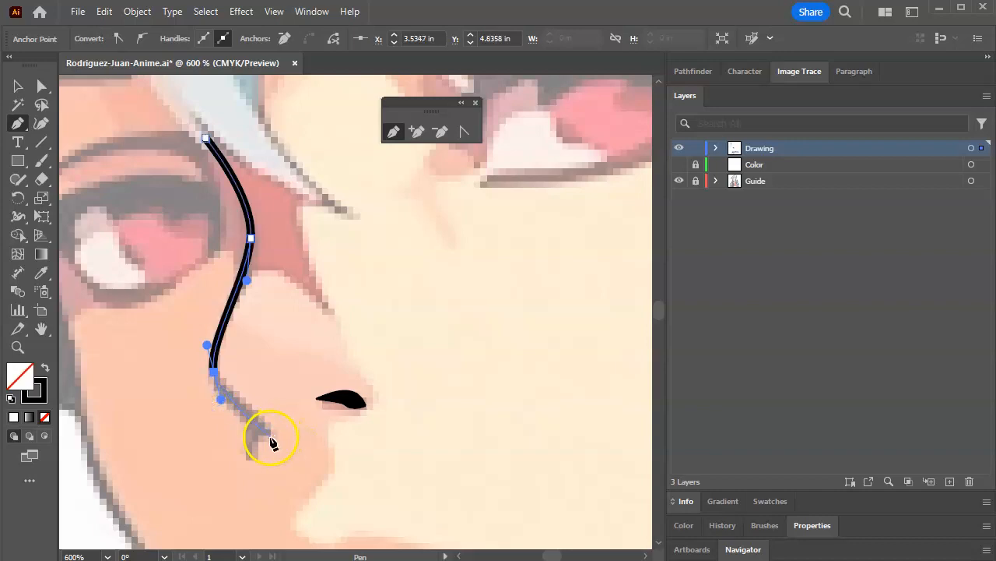
{"action": "left_click", "coordinate": [274, 438]}
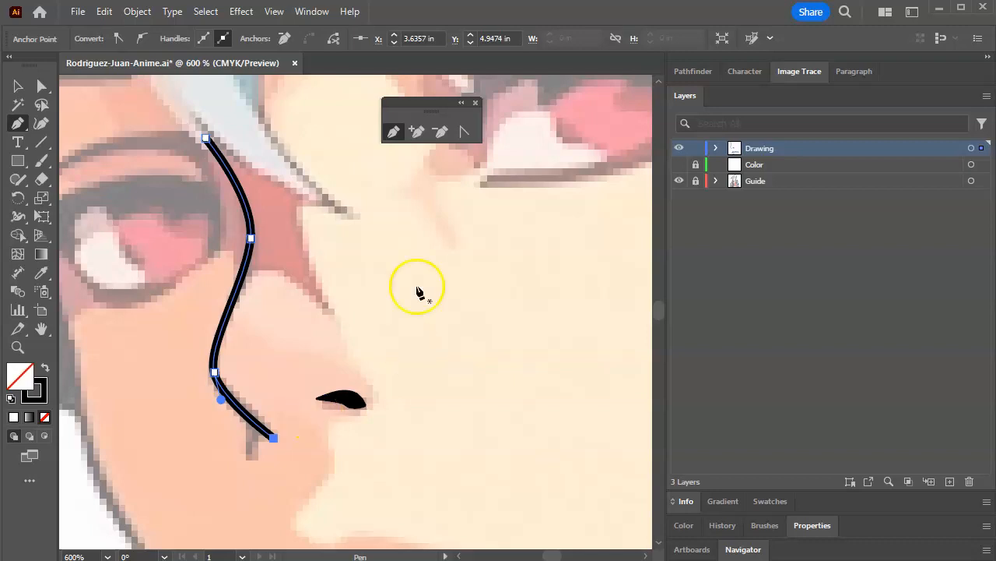
{"action": "left_click", "coordinate": [19, 84]}
{"action": "left_click", "coordinate": [305, 140]}
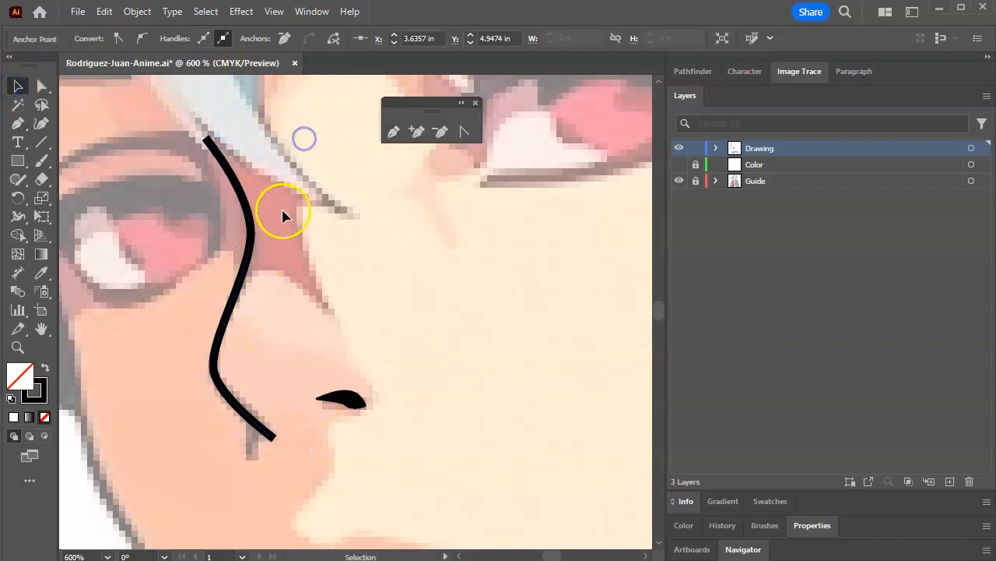
Apply the lens-shaped variable width profile to the nose contour line and deselect it
{"action": "left_click", "coordinate": [237, 187]}
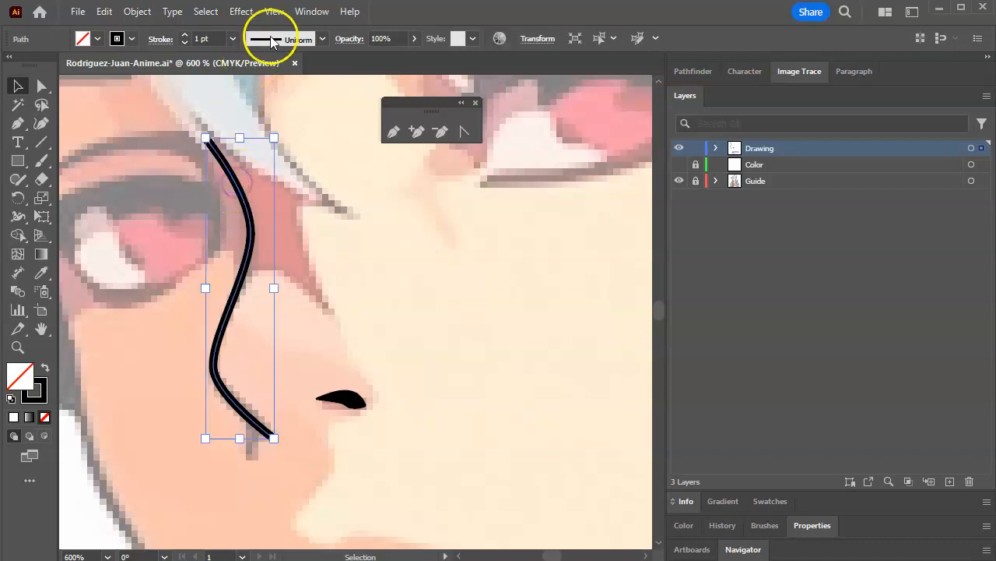
{"action": "left_click", "coordinate": [321, 39]}
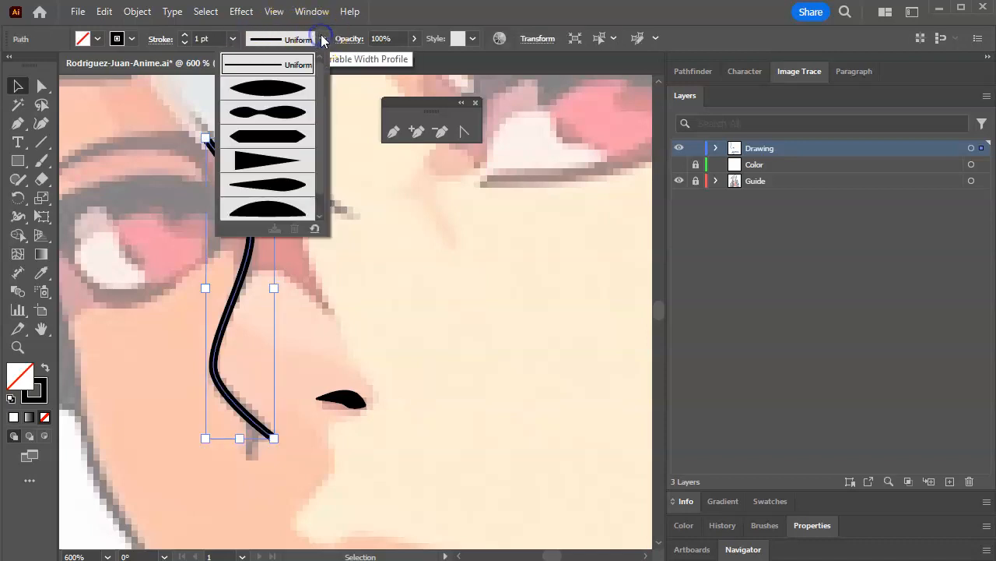
{"action": "left_click", "coordinate": [274, 89]}
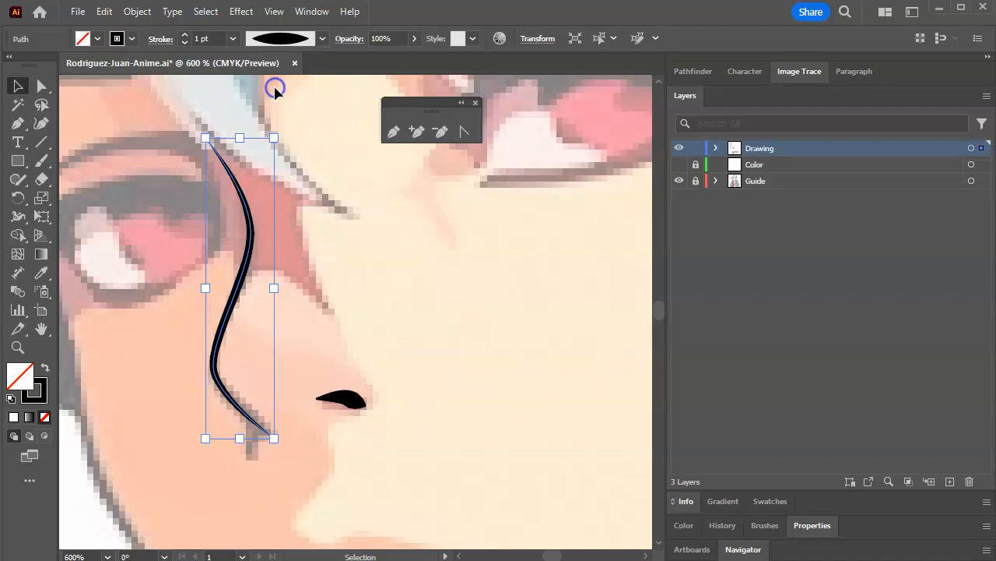
{"action": "left_click", "coordinate": [350, 251]}
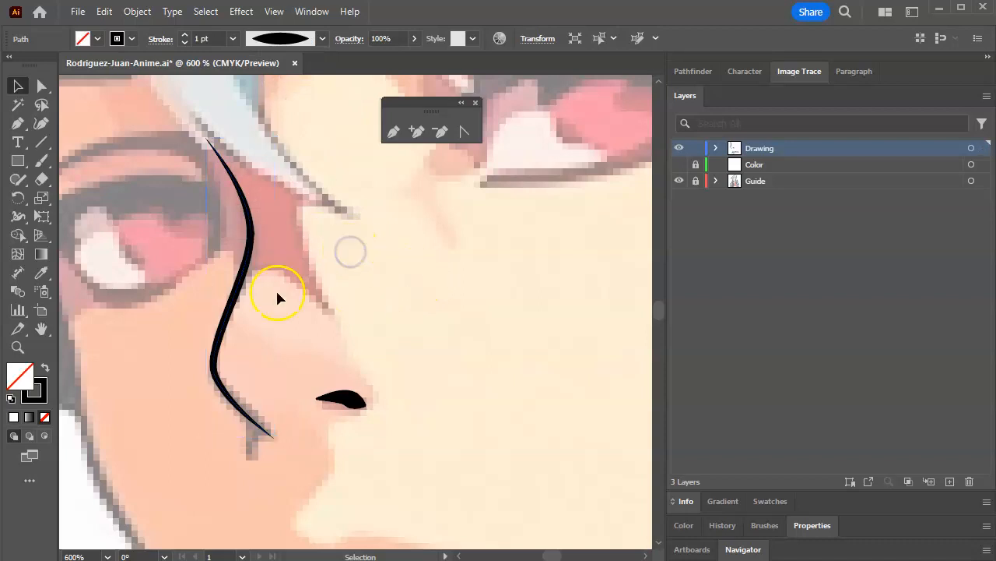
Set the stroke weight of the tapered nose contour to 2 pt, deselect it and check it against the whole face
{"action": "left_click", "coordinate": [249, 253]}
{"action": "left_click", "coordinate": [186, 35]}
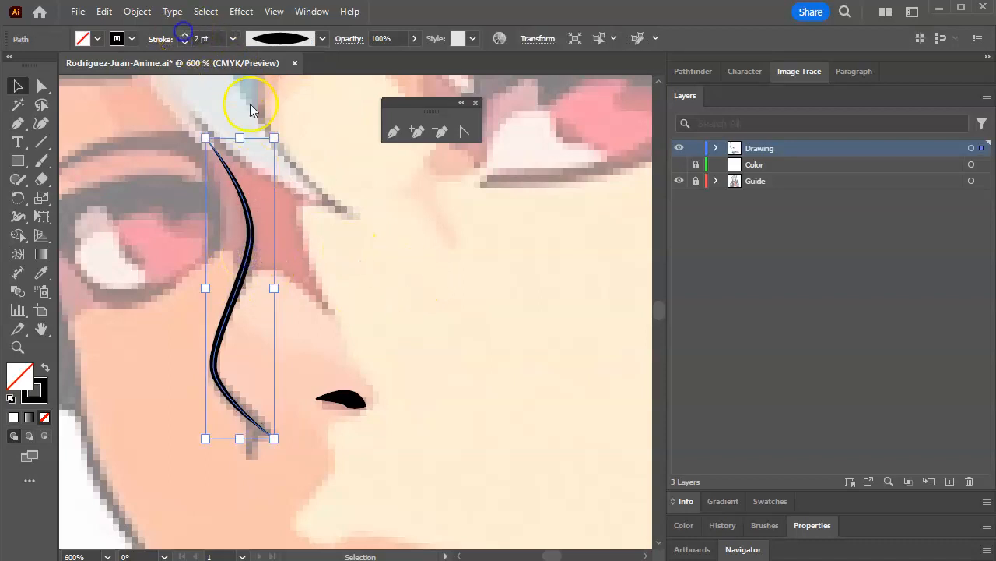
{"action": "left_click", "coordinate": [429, 296]}
{"action": "scroll", "coordinate": [430, 300], "scroll_direction": "down", "scroll_amount": 3}
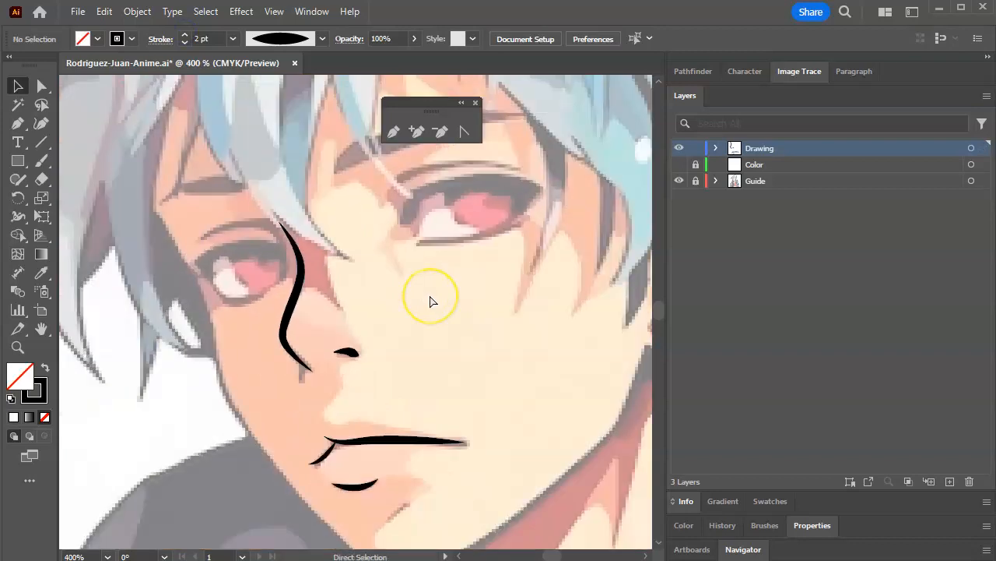
{"action": "scroll", "coordinate": [429, 299], "scroll_direction": "up", "scroll_amount": 3}
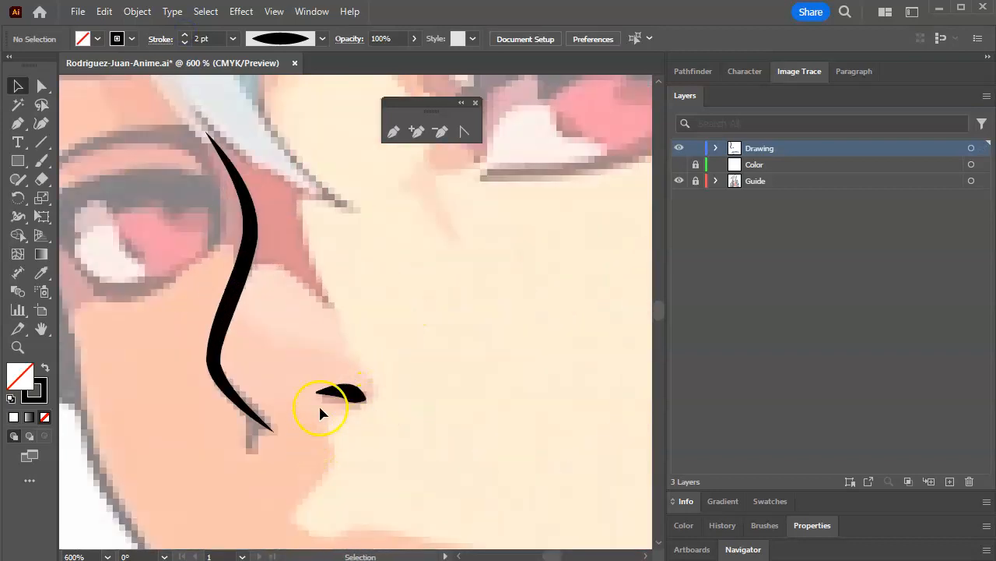
Draw a short curved Pen tool stroke hanging from the lower end of the nose contour and shift it onto the guide line
{"action": "scroll", "coordinate": [305, 343], "scroll_direction": "down", "scroll_amount": 1}
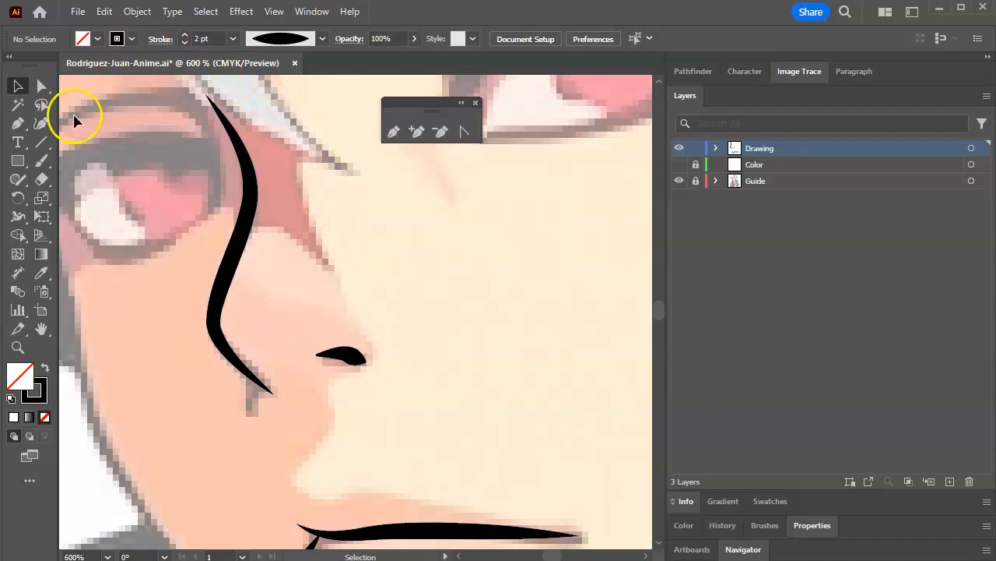
{"action": "left_click", "coordinate": [19, 126]}
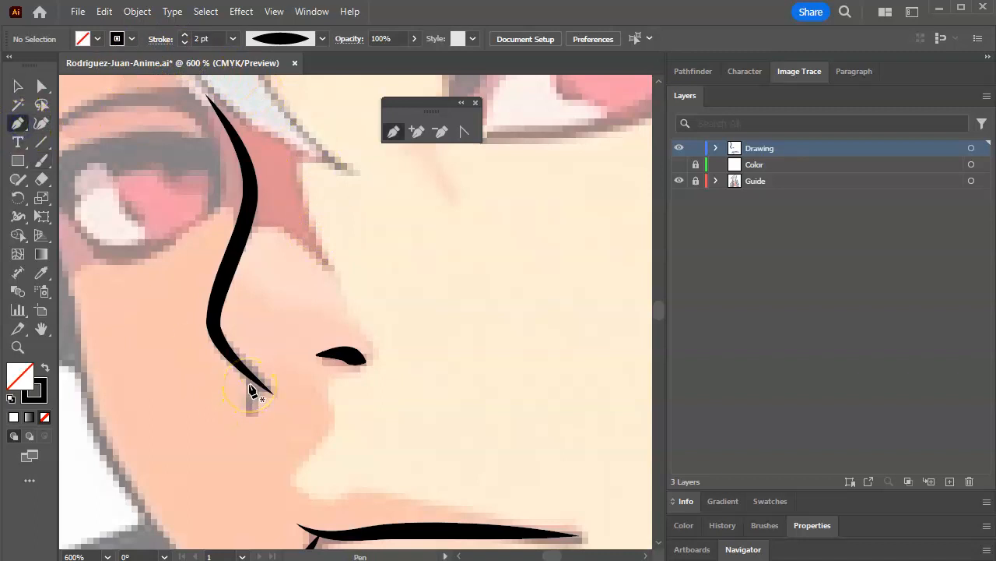
{"action": "left_click_drag", "start_coordinate": [246, 384], "coordinate": [243, 416]}
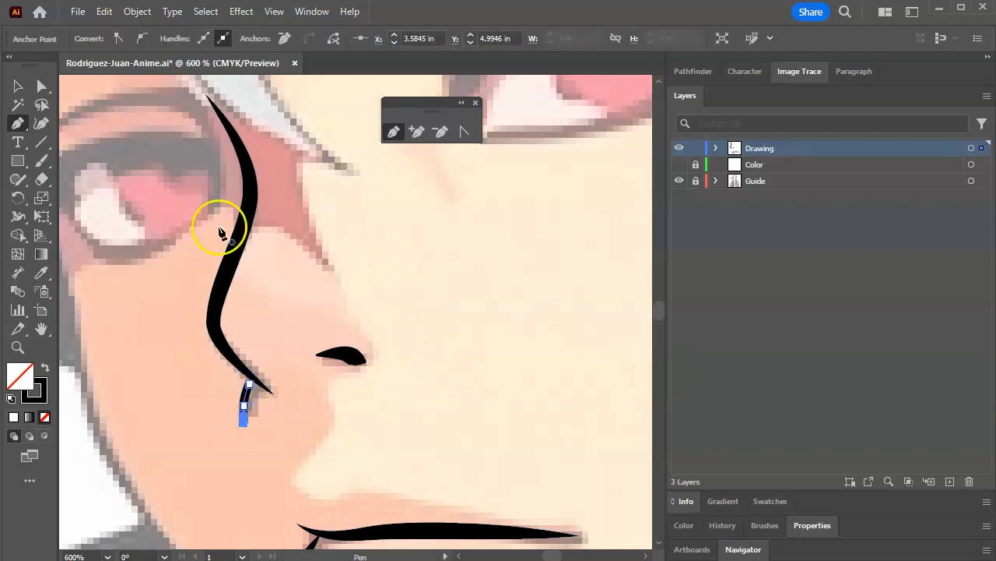
{"action": "left_click", "coordinate": [18, 86]}
{"action": "left_click", "coordinate": [254, 399]}
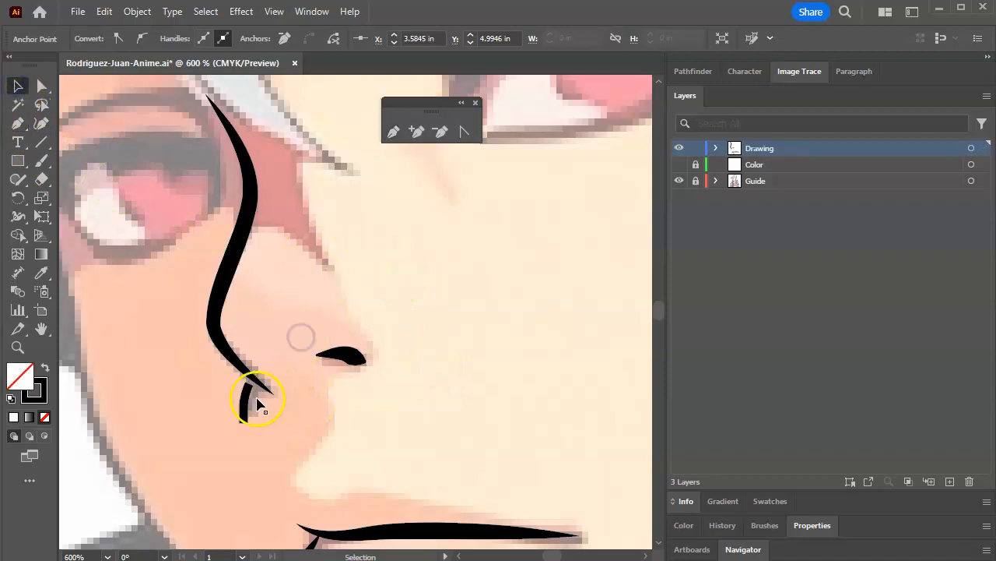
{"action": "left_click", "coordinate": [247, 401]}
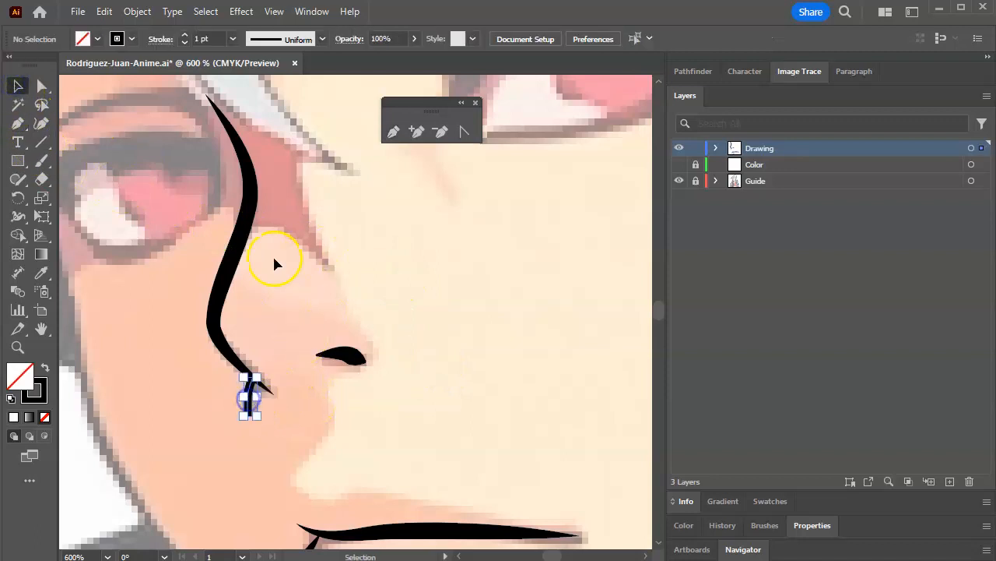
Give the short stroke under the nose tip the teardrop-shaped variable width profile and a 2 pt stroke weight, and deselect it
{"action": "left_click", "coordinate": [323, 39]}
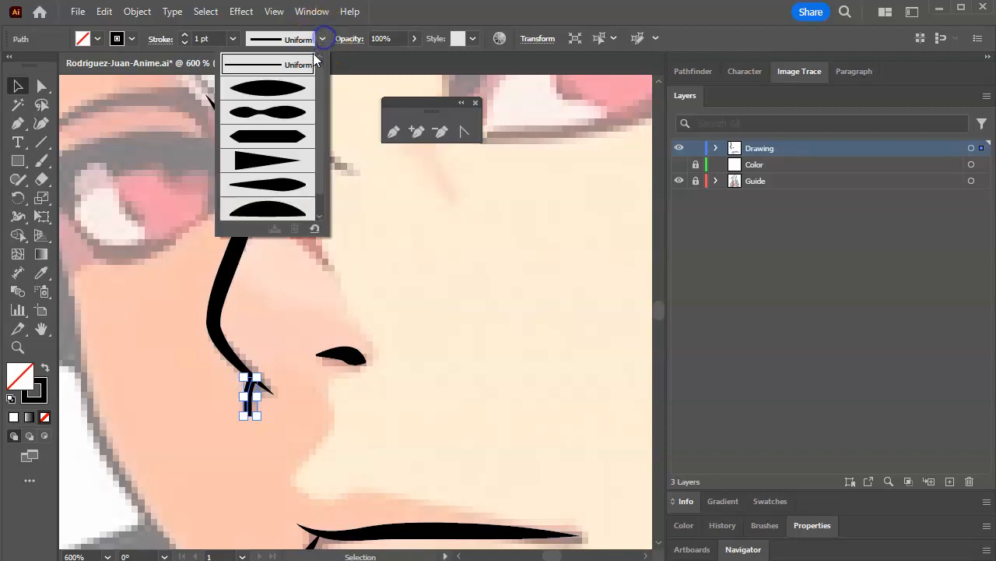
{"action": "left_click", "coordinate": [282, 187]}
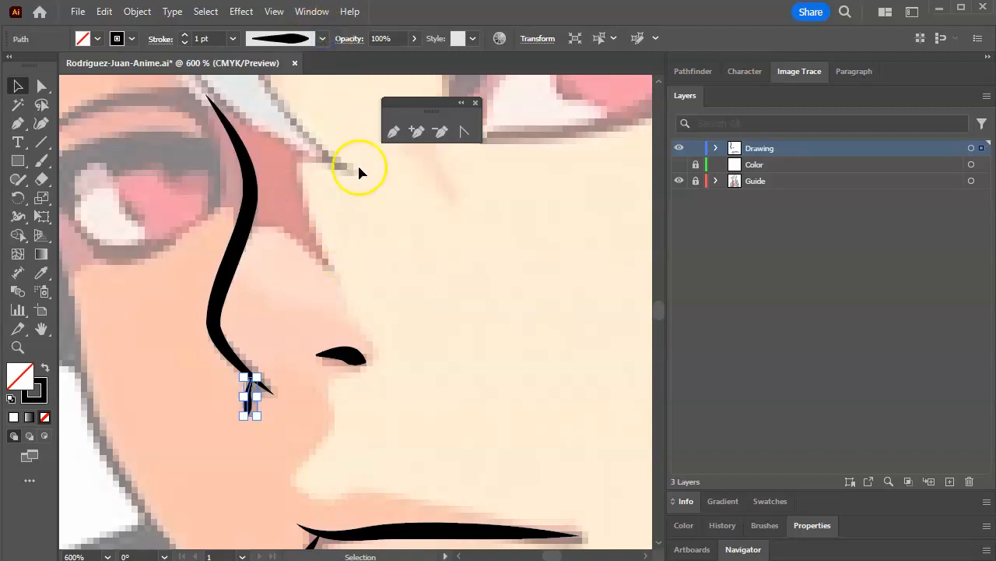
{"action": "left_click", "coordinate": [184, 35]}
{"action": "left_click", "coordinate": [404, 296]}
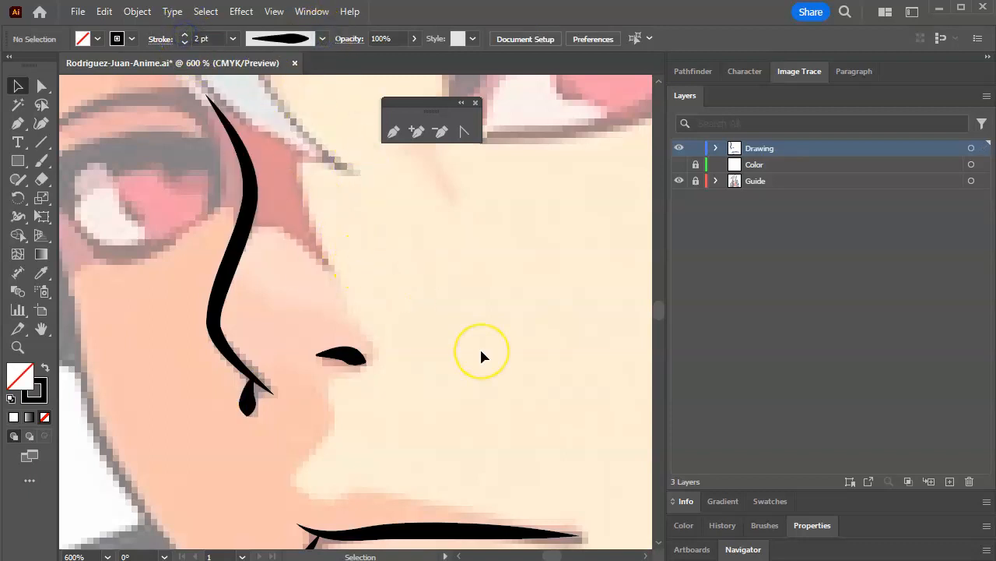
Trace the upper lash line of the eye on the image's right side with the Pen tool, curving from inner to outer corner
{"action": "key", "text": "ctrl+minus"}
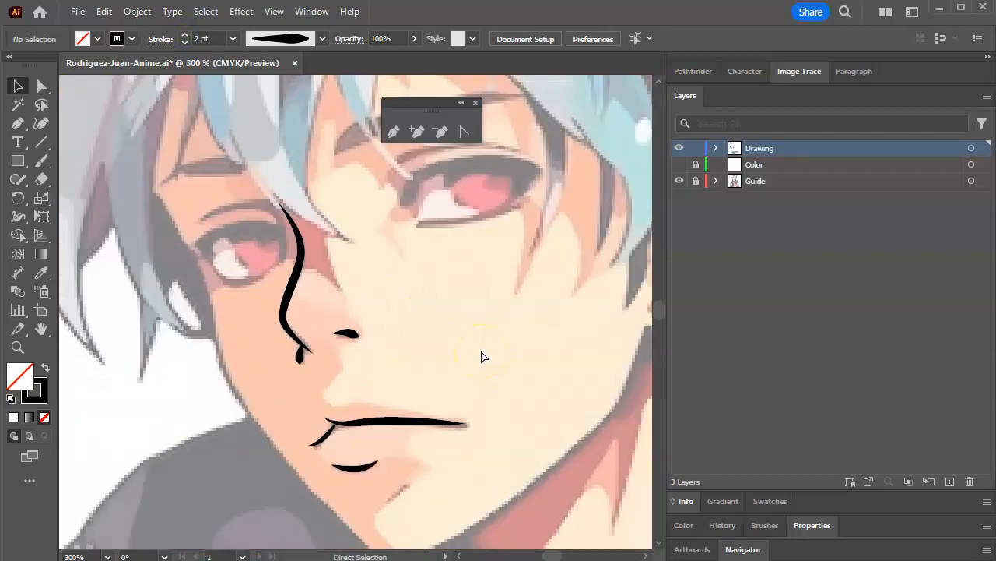
{"action": "key", "text": "space"}
{"action": "left_click_drag", "start_coordinate": [467, 285], "coordinate": [388, 427]}
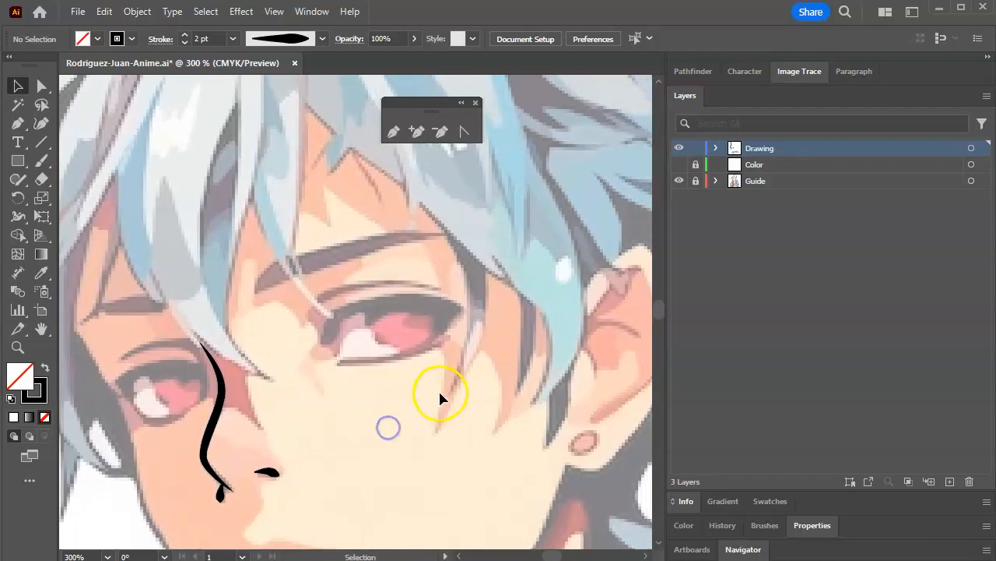
{"action": "key", "text": "ctrl+plus"}
{"action": "key", "text": "ctrl+plus"}
{"action": "key", "text": "space"}
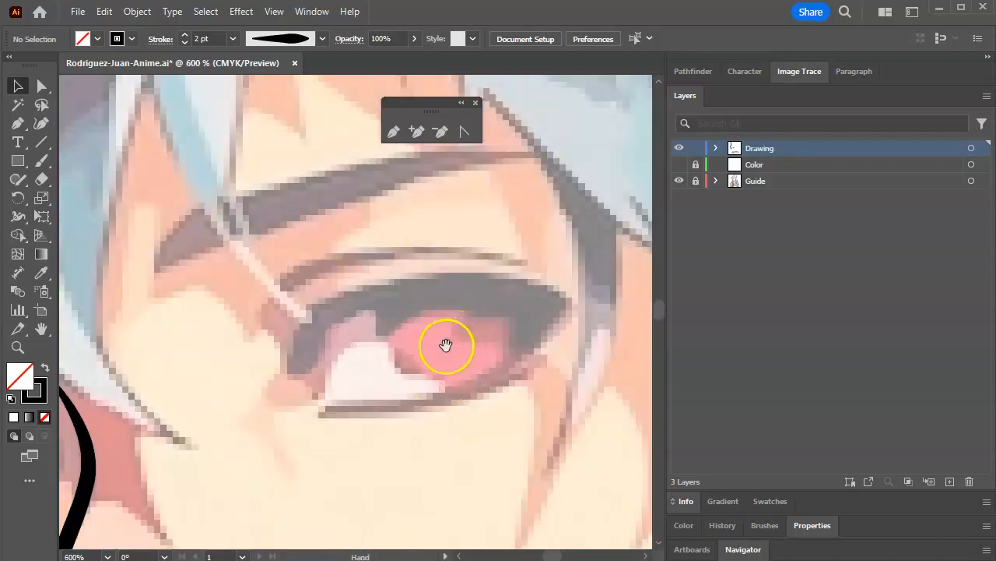
{"action": "left_click_drag", "start_coordinate": [444, 344], "coordinate": [366, 335]}
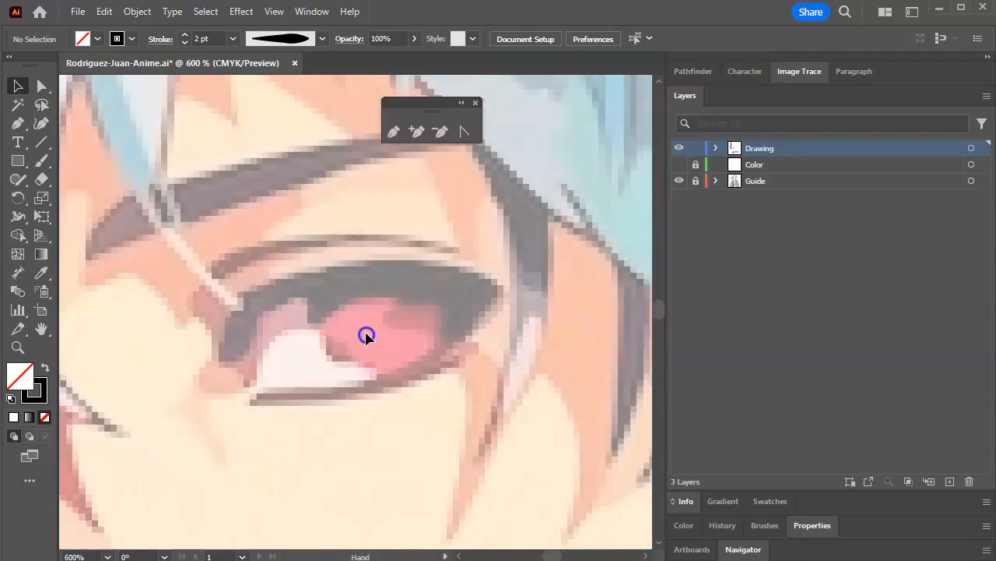
{"action": "left_click", "coordinate": [22, 123]}
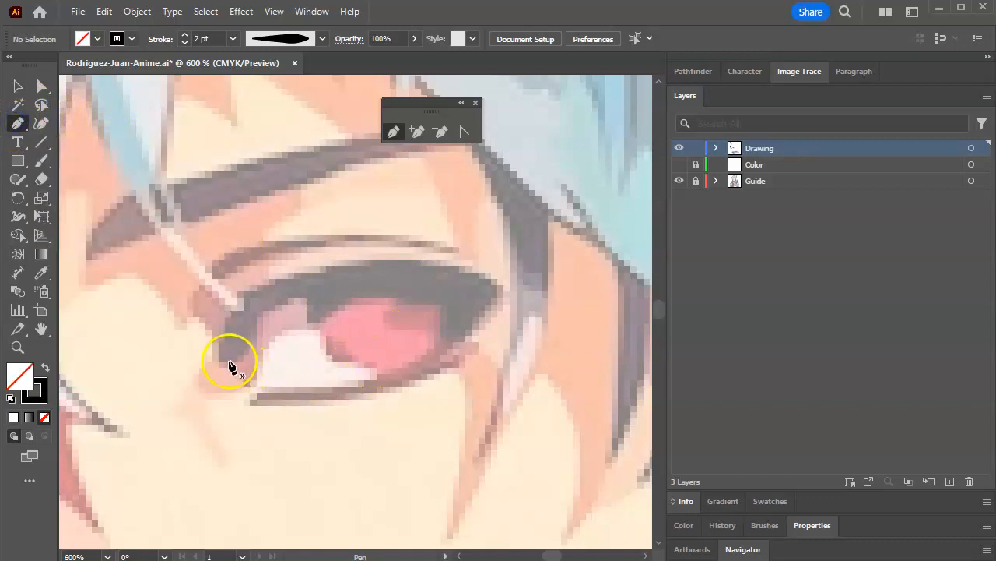
{"action": "mouse_move", "coordinate": [225, 359]}
{"action": "left_mouse_down"}
{"action": "mouse_move", "coordinate": [283, 289]}
{"action": "mouse_move", "coordinate": [265, 299]}
{"action": "mouse_move", "coordinate": [288, 289]}
{"action": "left_mouse_up"}
{"action": "left_click_drag", "start_coordinate": [384, 271], "coordinate": [424, 276]}
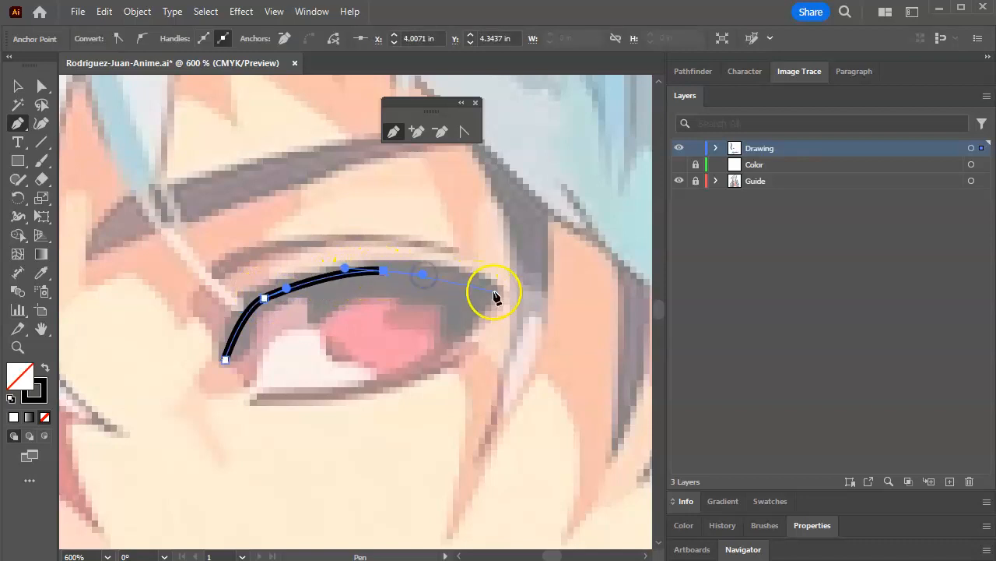
{"action": "left_click_drag", "start_coordinate": [496, 289], "coordinate": [520, 304]}
{"action": "left_click", "coordinate": [18, 86]}
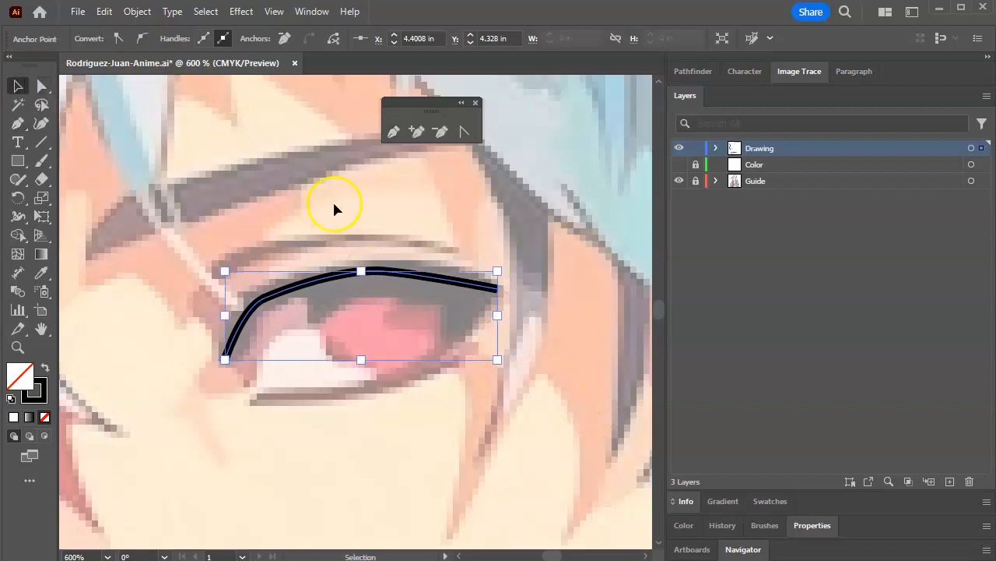
Apply the lens-shaped variable width profile and a 3 pt stroke weight to the upper lash line, and deselect it
{"action": "left_click", "coordinate": [346, 278]}
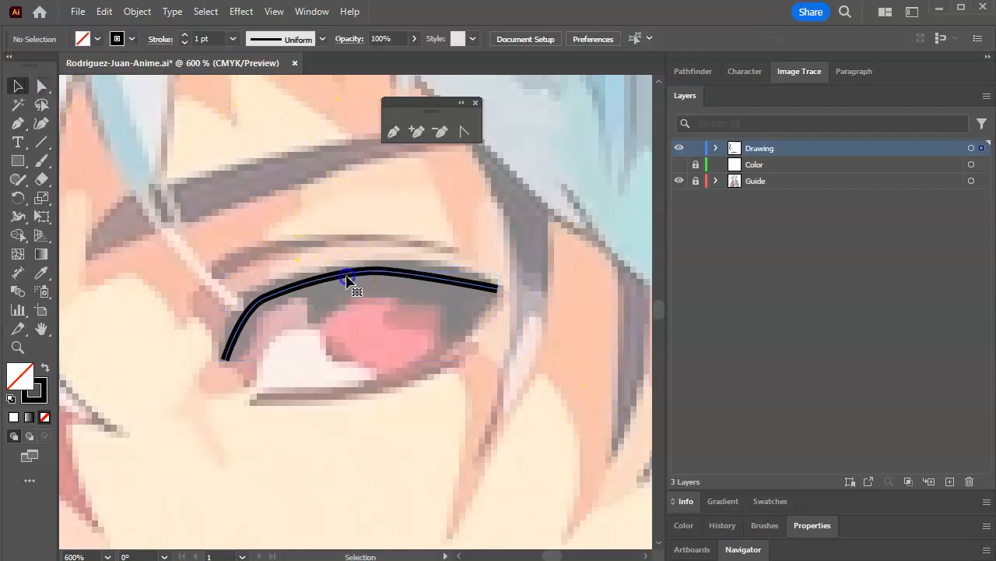
{"action": "left_click", "coordinate": [322, 39]}
{"action": "left_click", "coordinate": [280, 81]}
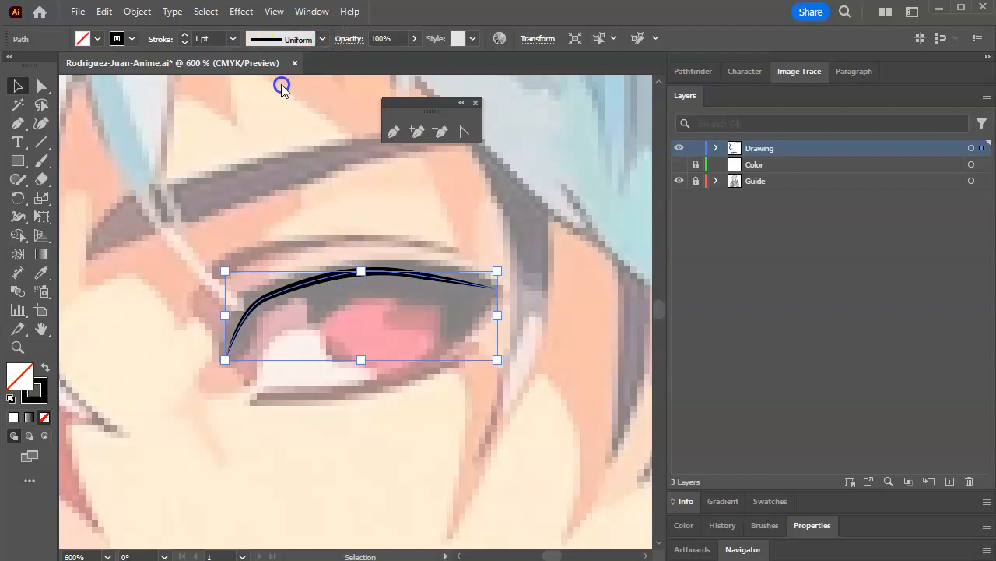
{"action": "left_click", "coordinate": [184, 34]}
{"action": "left_click", "coordinate": [184, 34]}
{"action": "left_click", "coordinate": [527, 257]}
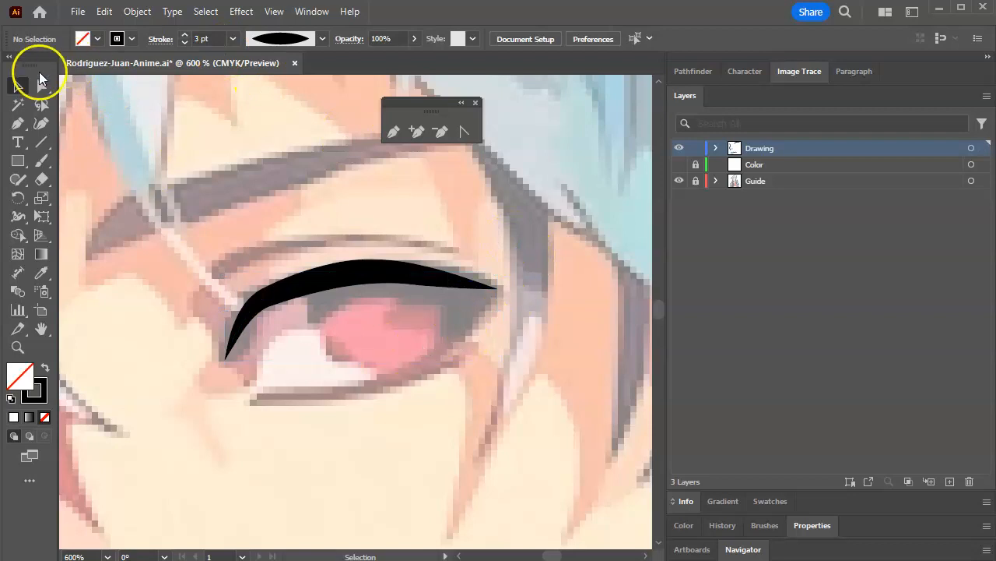
Trace the lower eyelid with the Pen tool as a three-point path ending at the upper lash line's outer corner, and deselect it
{"action": "left_click", "coordinate": [19, 125]}
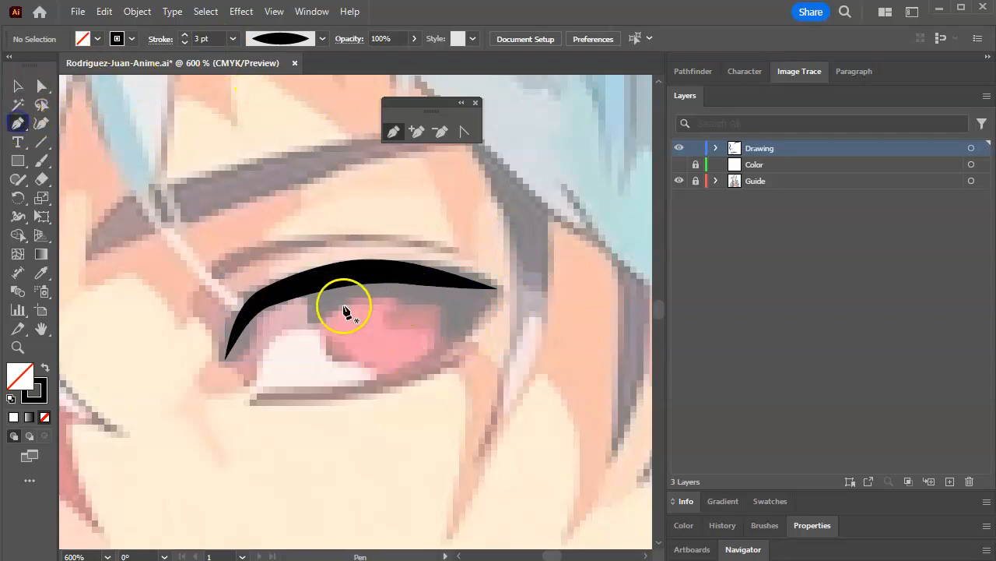
{"action": "left_click", "coordinate": [252, 398]}
{"action": "left_click_drag", "start_coordinate": [389, 379], "coordinate": [421, 366]}
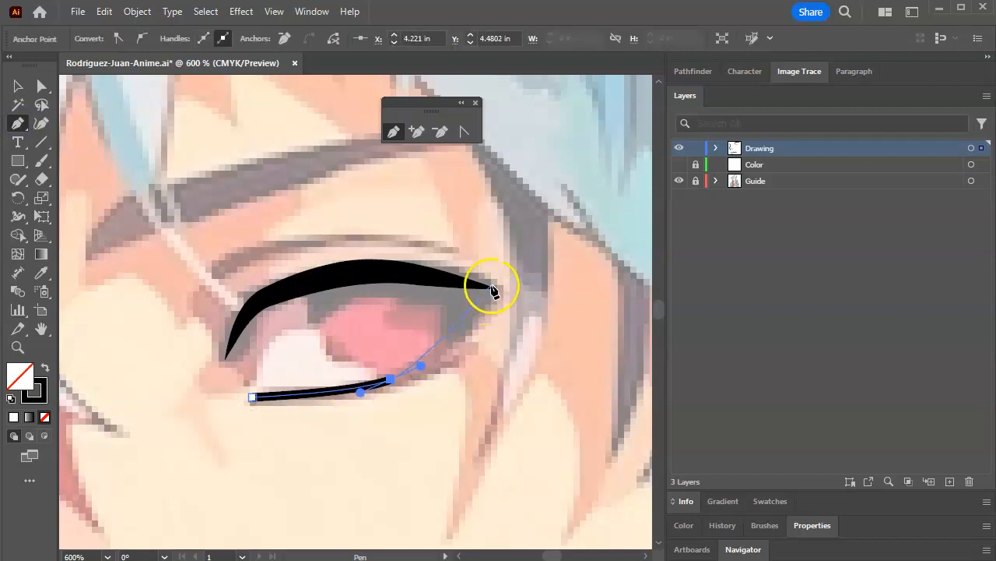
{"action": "left_click", "coordinate": [493, 285]}
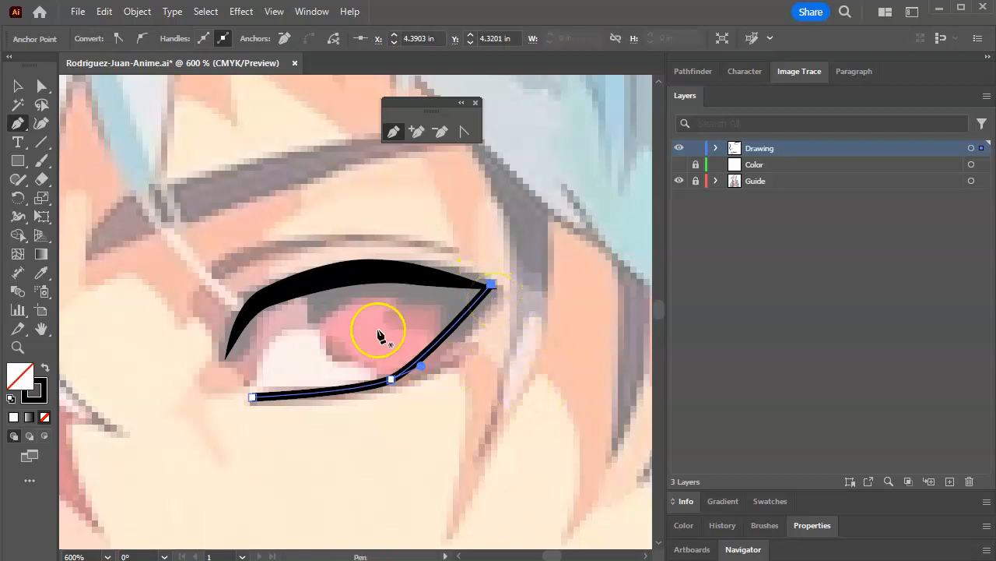
{"action": "left_click", "coordinate": [17, 87]}
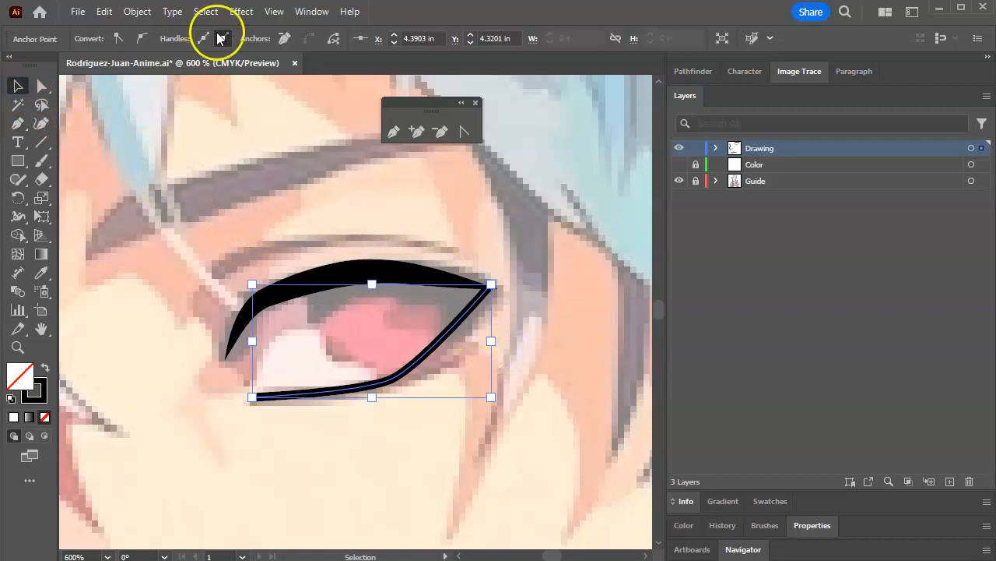
{"action": "left_click", "coordinate": [531, 309]}
Apply the lens-shaped variable width profile to the lower eyelid line and deselect it
{"action": "left_click", "coordinate": [467, 322]}
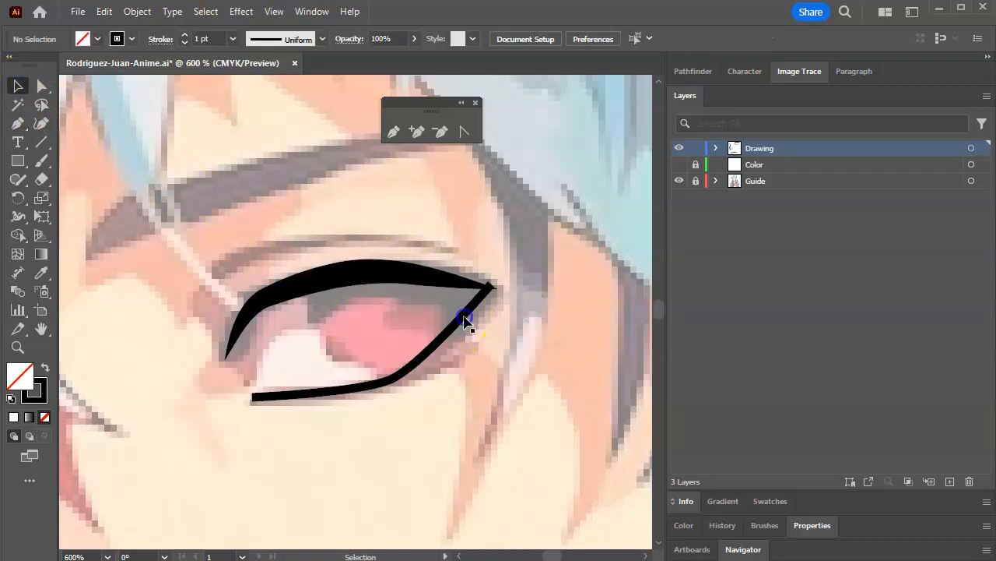
{"action": "left_click", "coordinate": [321, 38]}
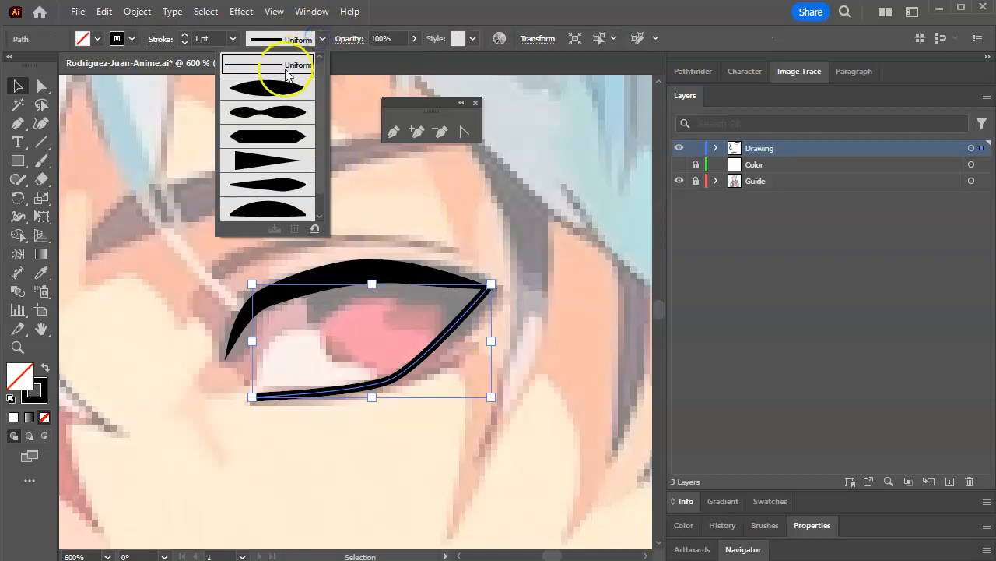
{"action": "left_click", "coordinate": [275, 85]}
{"action": "left_click", "coordinate": [571, 323]}
Convert the middle anchor of the lower eyelid line to a corner point with the Anchor Point tool
{"action": "left_click", "coordinate": [456, 340]}
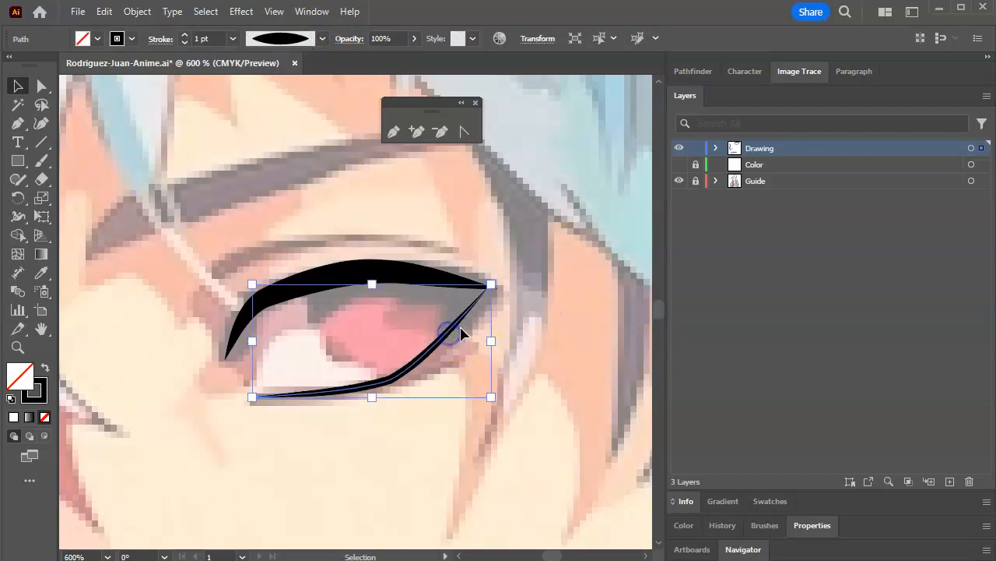
{"action": "left_click", "coordinate": [464, 131]}
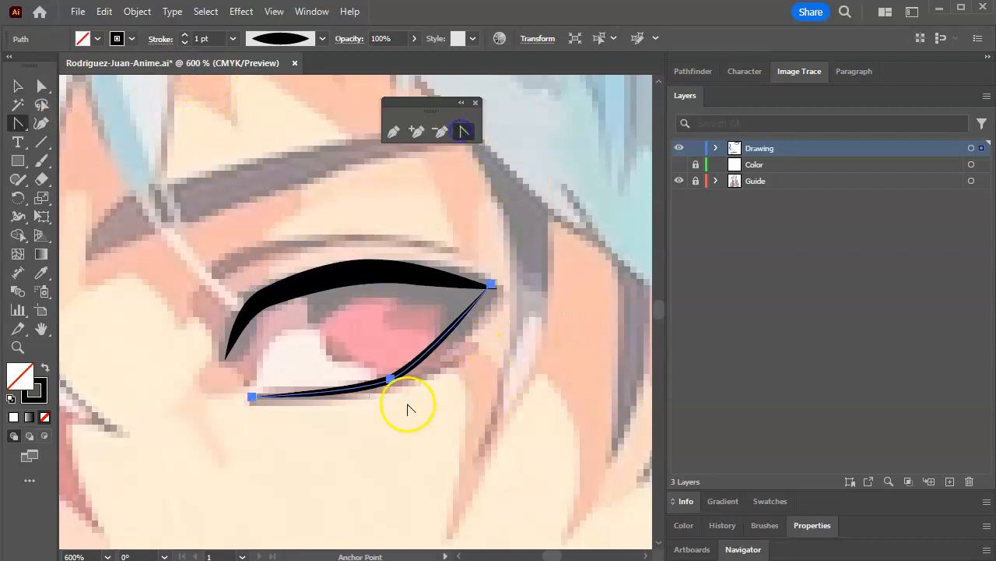
{"action": "left_click", "coordinate": [391, 379]}
{"action": "left_click_drag", "start_coordinate": [391, 380], "coordinate": [421, 460]}
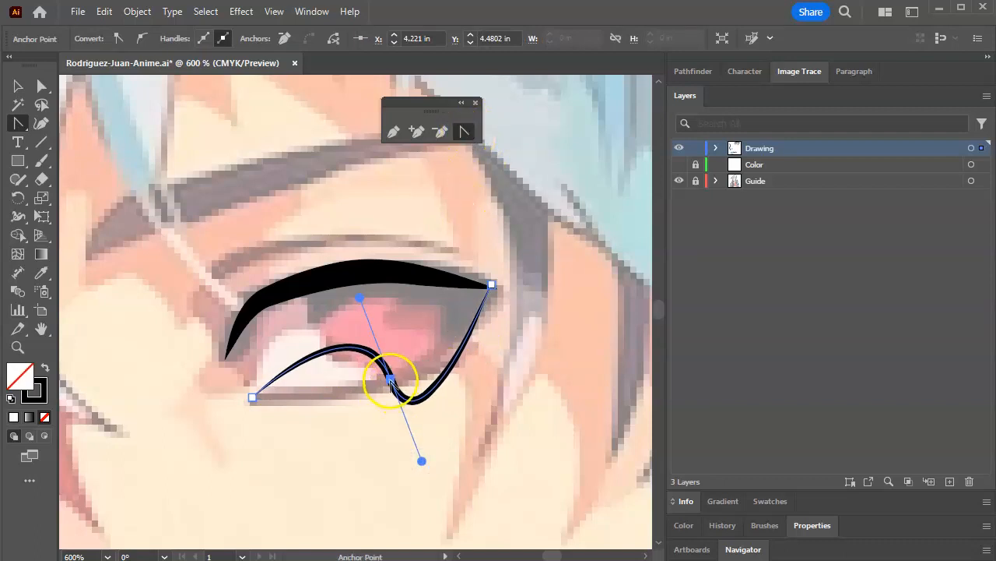
{"action": "left_click", "coordinate": [390, 379]}
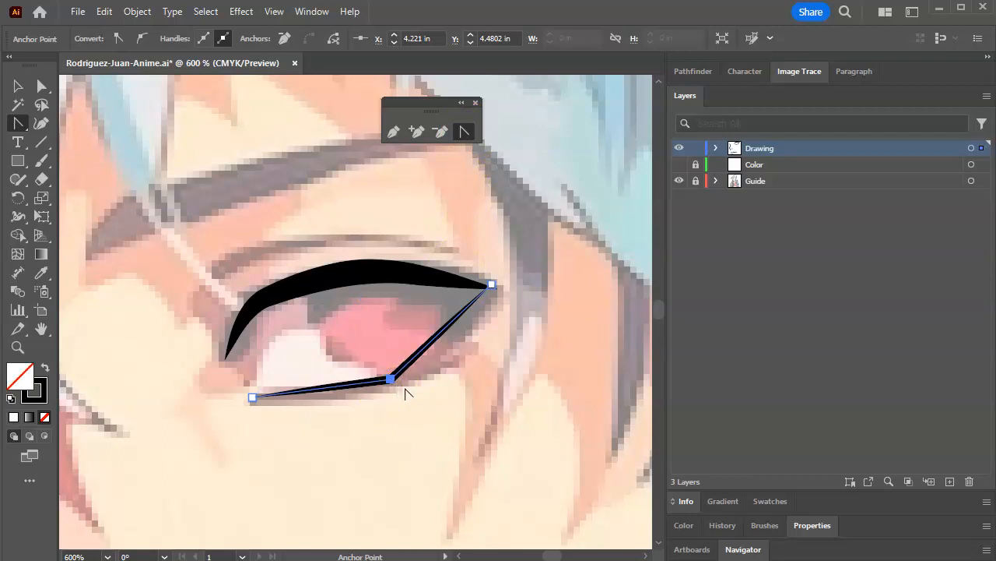
Nudge the lower eyelid's middle anchor along the guide to about X 4.257 in, Y 4.475 in
{"action": "key", "text": "Up"}
{"action": "key", "text": "Up"}
{"action": "key", "text": "Up"}
{"action": "key", "text": "Up"}
{"action": "key", "text": "Up"}
{"action": "key", "text": "Up"}
{"action": "key", "text": "Up"}
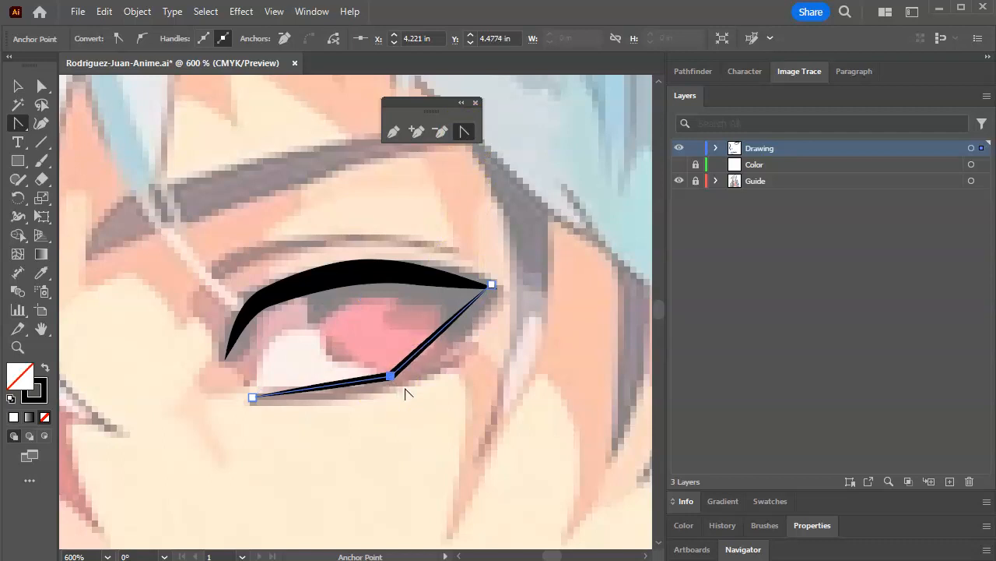
{"action": "key", "text": "shift+Up"}
{"action": "key", "text": "shift+Up"}
{"action": "key", "text": "shift+Down"}
{"action": "key", "text": "shift+Down"}
{"action": "key", "text": "shift+Down"}
{"action": "key", "text": "shift+Right"}
{"action": "key", "text": "shift+Right"}
{"action": "key", "text": "Up"}
{"action": "key", "text": "Up"}
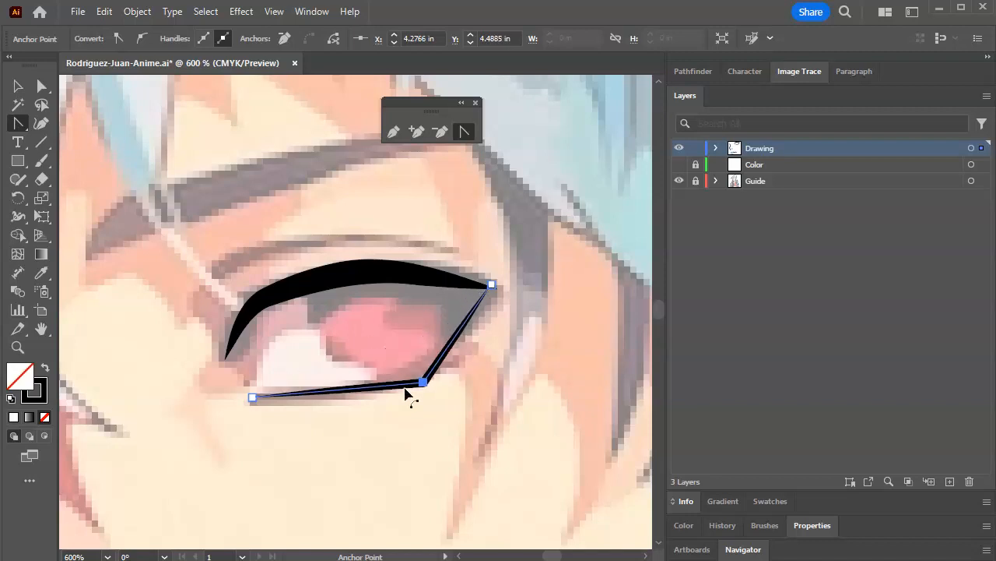
{"action": "key", "text": "Left"}
{"action": "key", "text": "Left"}
{"action": "key", "text": "Left"}
{"action": "key", "text": "Left"}
{"action": "key", "text": "Left"}
{"action": "key", "text": "Left"}
{"action": "key", "text": "Left"}
{"action": "key", "text": "Left"}
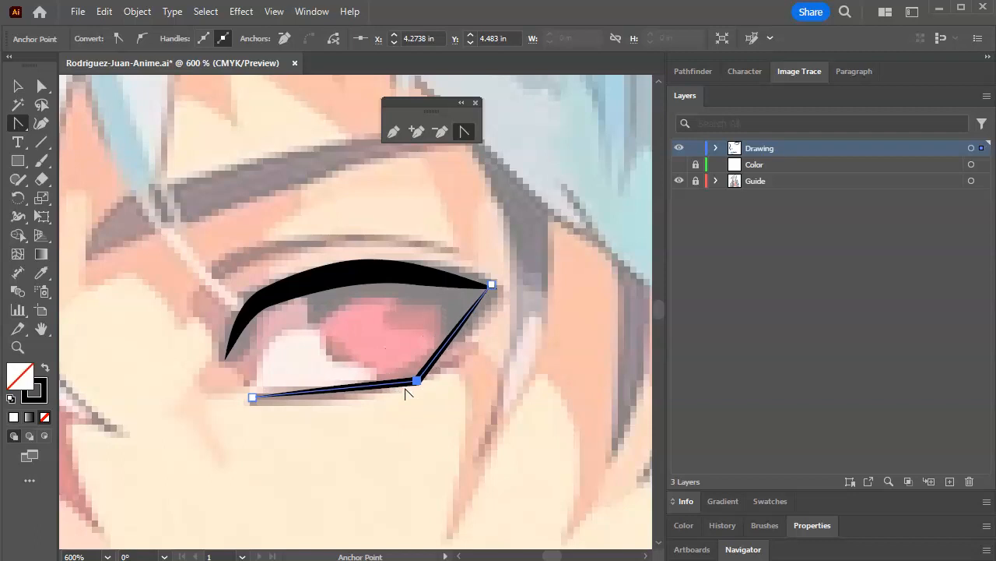
{"action": "key", "text": "Up"}
{"action": "key", "text": "Right"}
{"action": "key", "text": "Up"}
{"action": "key", "text": "Right"}
{"action": "key", "text": "Up"}
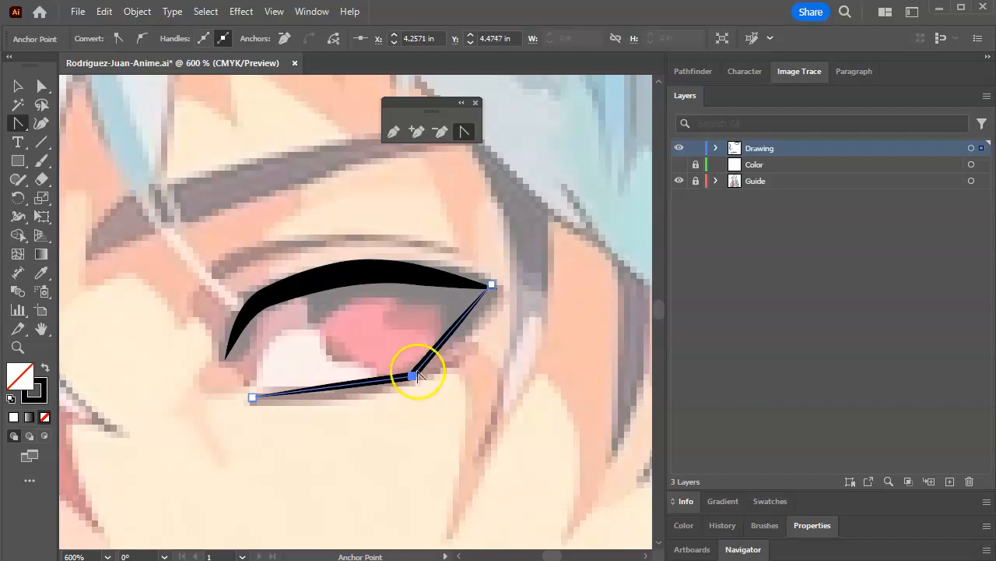
Pull curve handles from the lower eyelid's middle anchor to round the line up to the outer eye corner, and deselect it
{"action": "left_click_drag", "start_coordinate": [413, 377], "coordinate": [480, 350]}
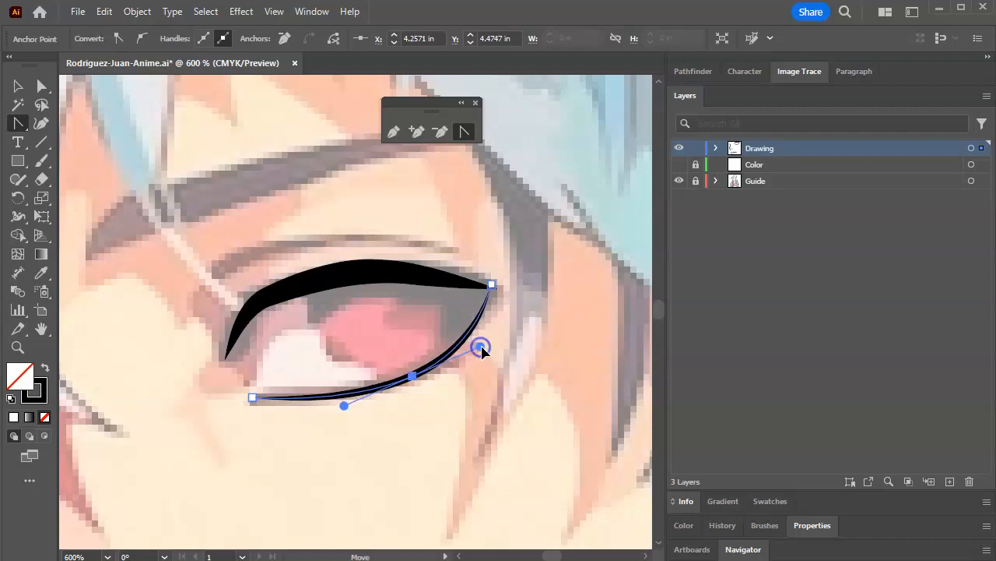
{"action": "left_click", "coordinate": [18, 86]}
{"action": "left_click", "coordinate": [296, 159]}
{"action": "left_click", "coordinate": [589, 356]}
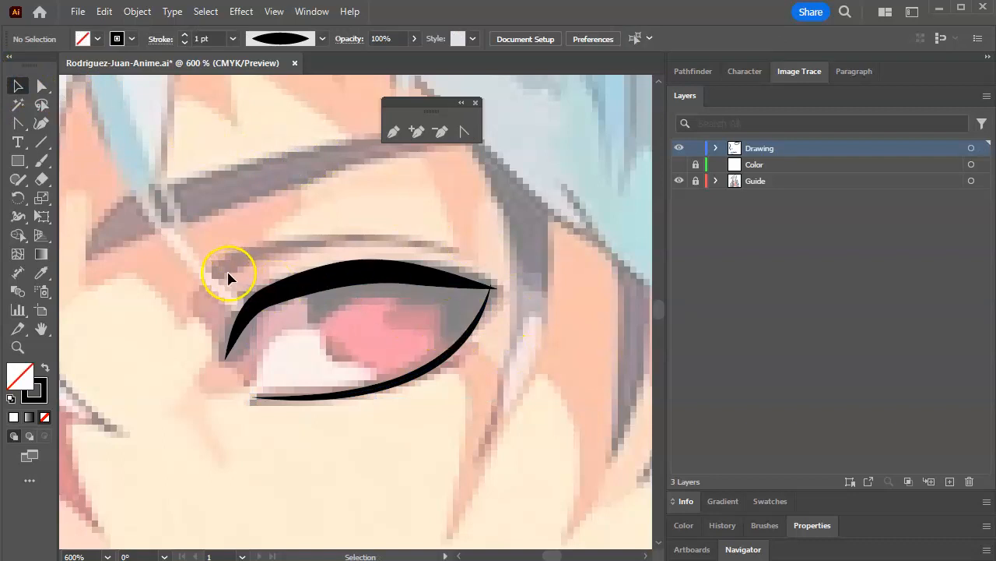
Draw the eyelid crease above the upper eyelid with the Pen tool, following the guide's curve through four anchors, and deselect it
{"action": "left_click", "coordinate": [393, 130]}
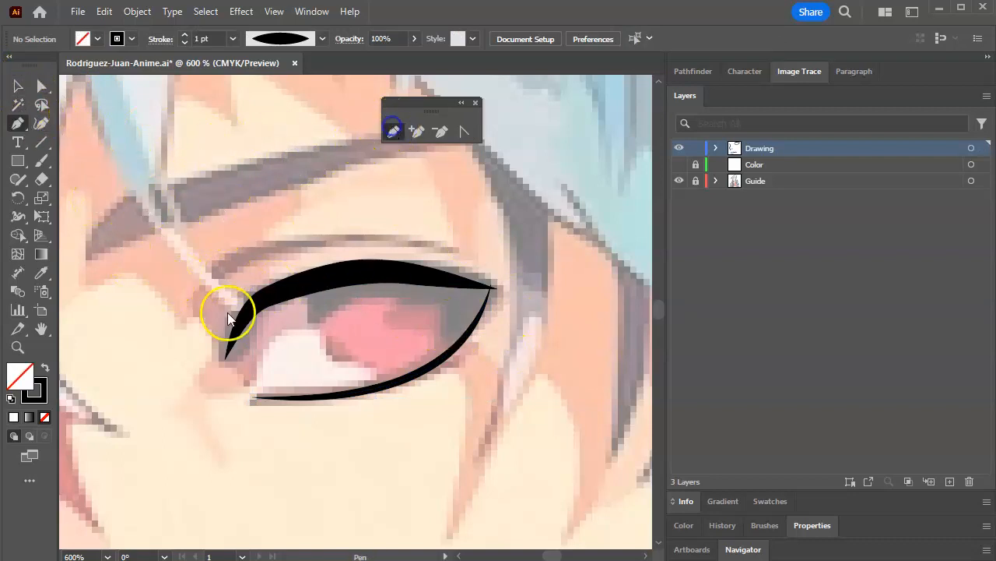
{"action": "left_click", "coordinate": [250, 253]}
{"action": "left_click_drag", "start_coordinate": [250, 253], "coordinate": [279, 245]}
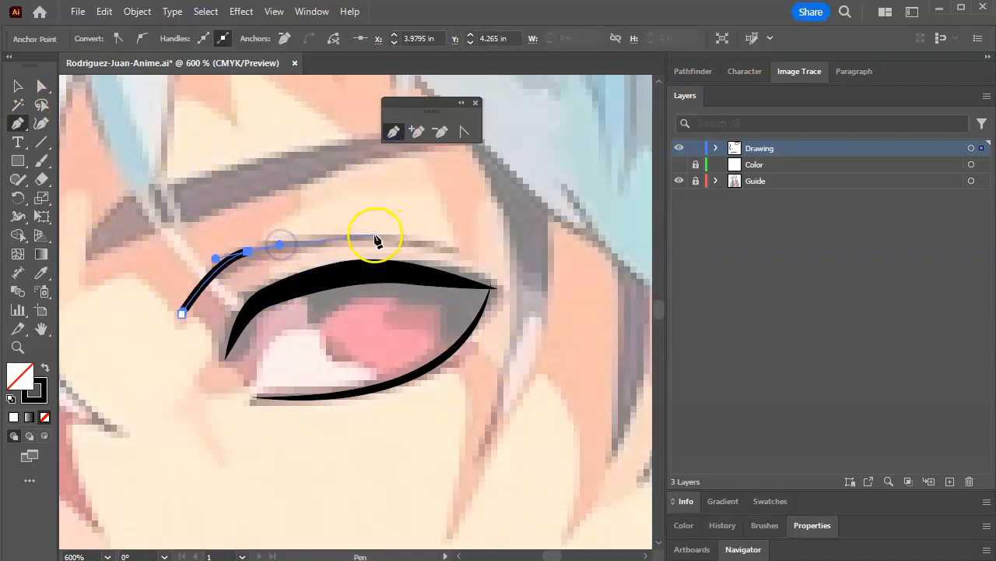
{"action": "left_click_drag", "start_coordinate": [379, 239], "coordinate": [398, 238]}
{"action": "left_click", "coordinate": [461, 249]}
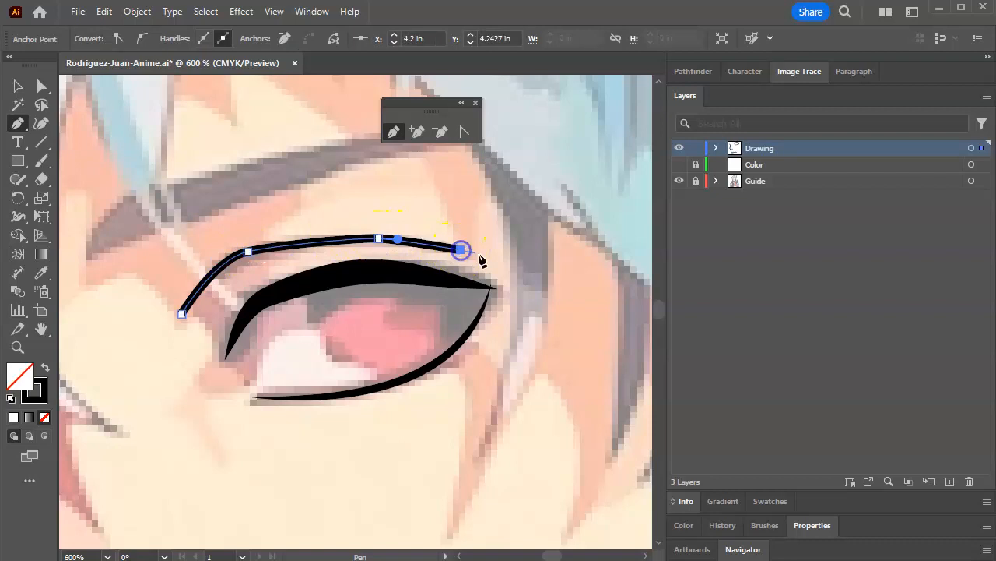
{"action": "left_click", "coordinate": [18, 86]}
{"action": "left_click", "coordinate": [285, 250]}
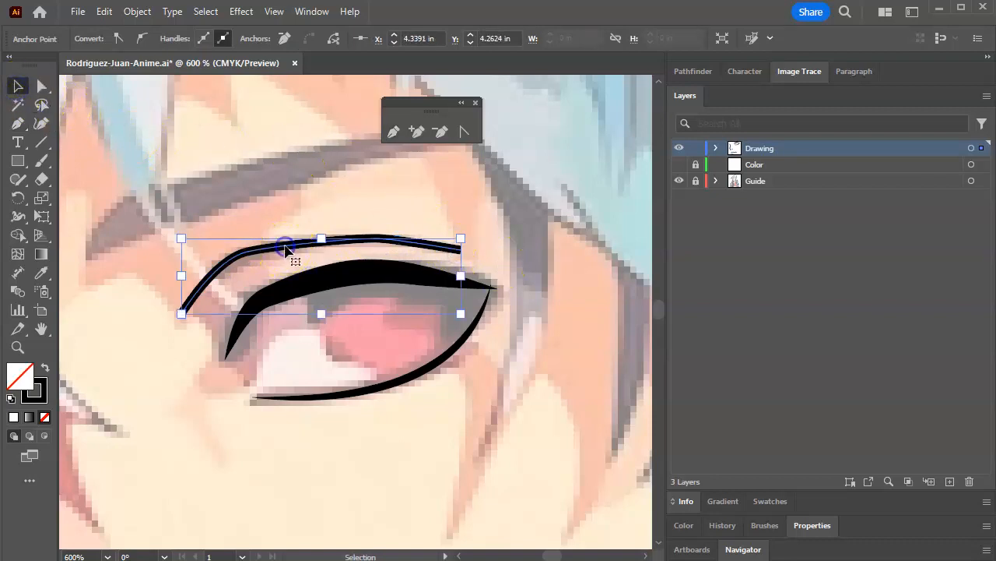
{"action": "left_click", "coordinate": [291, 163]}
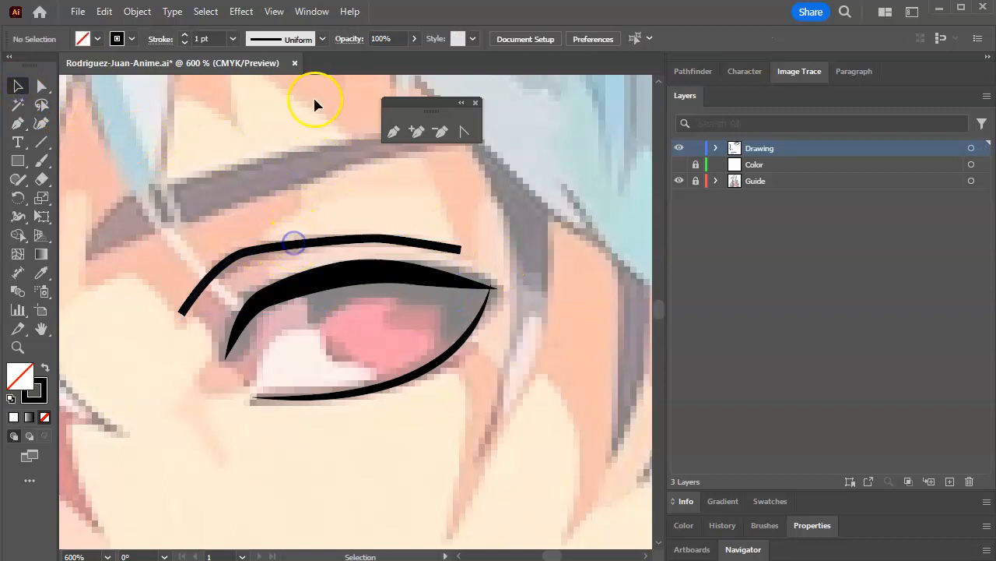
Apply the lens-shaped variable width profile to the eyelid crease line and deselect it
{"action": "left_click", "coordinate": [310, 247]}
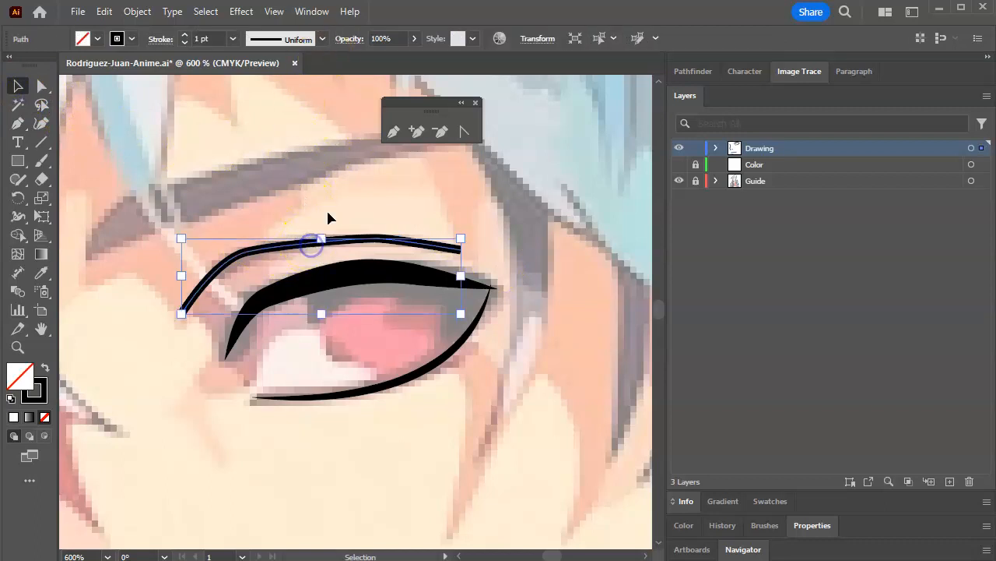
{"action": "left_click", "coordinate": [322, 39]}
{"action": "left_click", "coordinate": [285, 88]}
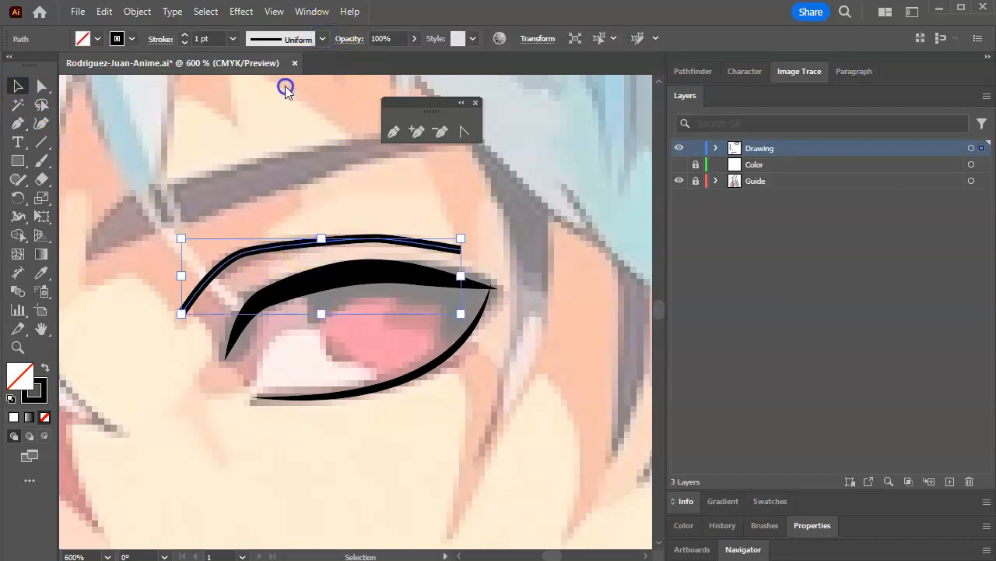
{"action": "left_click", "coordinate": [380, 184]}
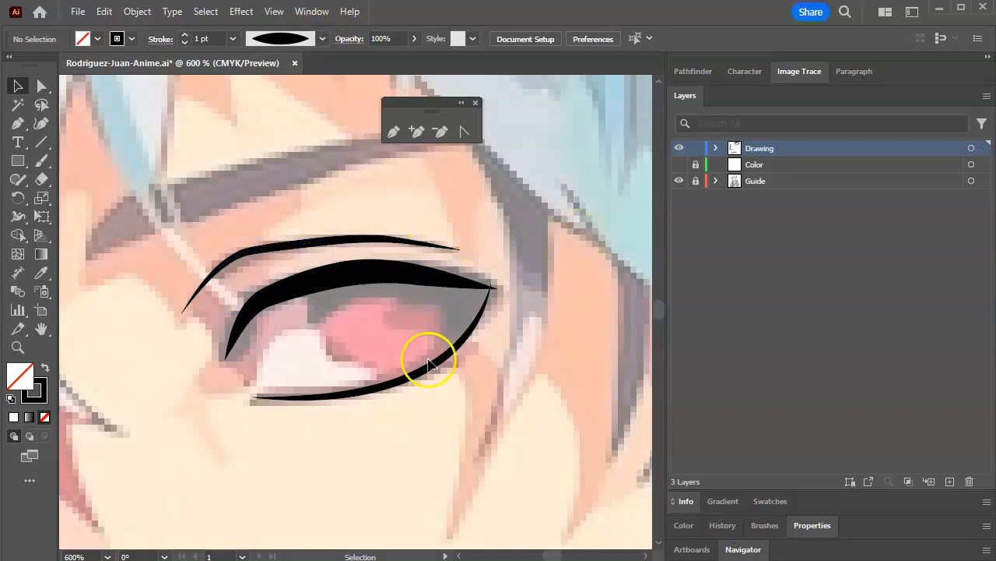
Draw the eyebrow's upper edge with the Pen tool from its inner end to the pointed outer tip
{"action": "scroll", "coordinate": [428, 363], "scroll_direction": "up", "scroll_amount": 1}
{"action": "left_click_drag", "start_coordinate": [386, 271], "coordinate": [514, 318]}
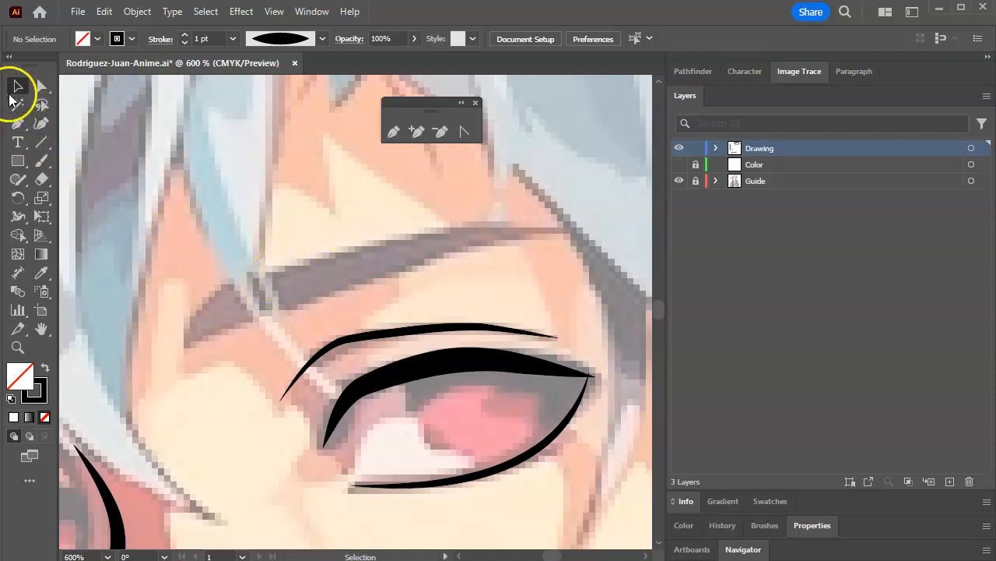
{"action": "left_click", "coordinate": [18, 125]}
{"action": "left_click", "coordinate": [182, 345]}
{"action": "left_click_drag", "start_coordinate": [223, 286], "coordinate": [244, 280]}
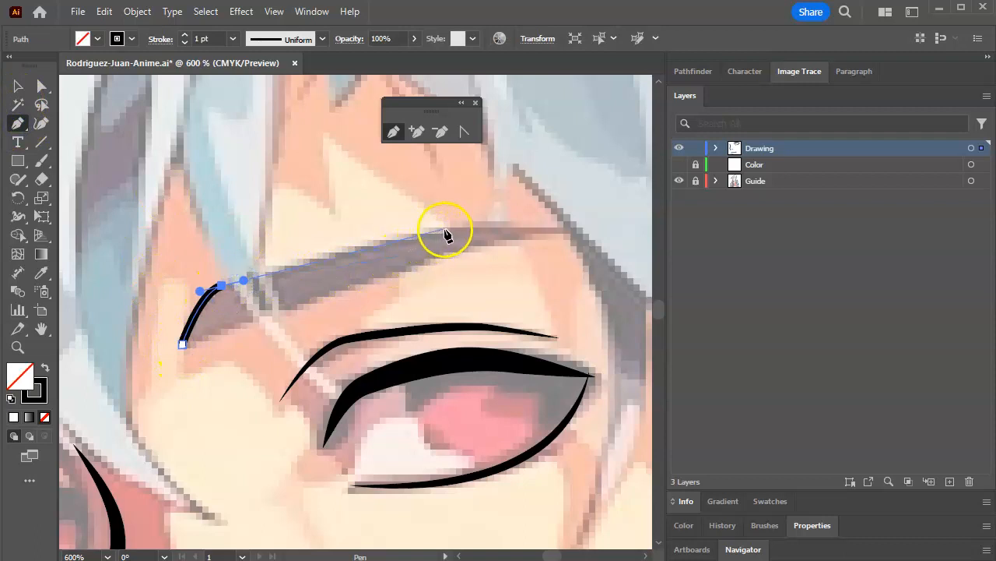
{"action": "left_click_drag", "start_coordinate": [452, 229], "coordinate": [566, 234]}
{"action": "left_click", "coordinate": [567, 231]}
Continue along the eyebrow's lower edge back to the starting anchor to close the outline, and deselect it
{"action": "left_click_drag", "start_coordinate": [458, 247], "coordinate": [417, 260]}
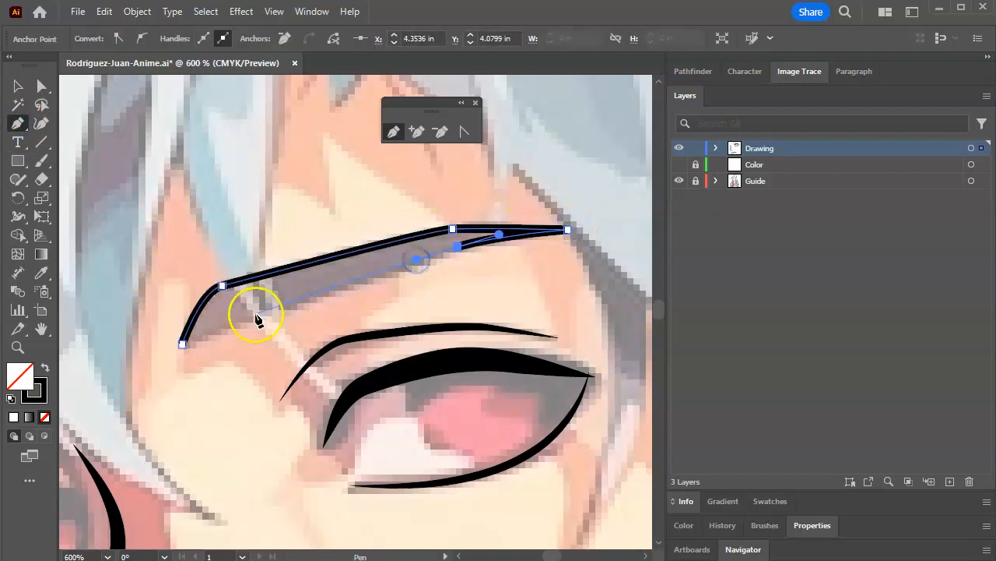
{"action": "left_click_drag", "start_coordinate": [268, 313], "coordinate": [248, 317]}
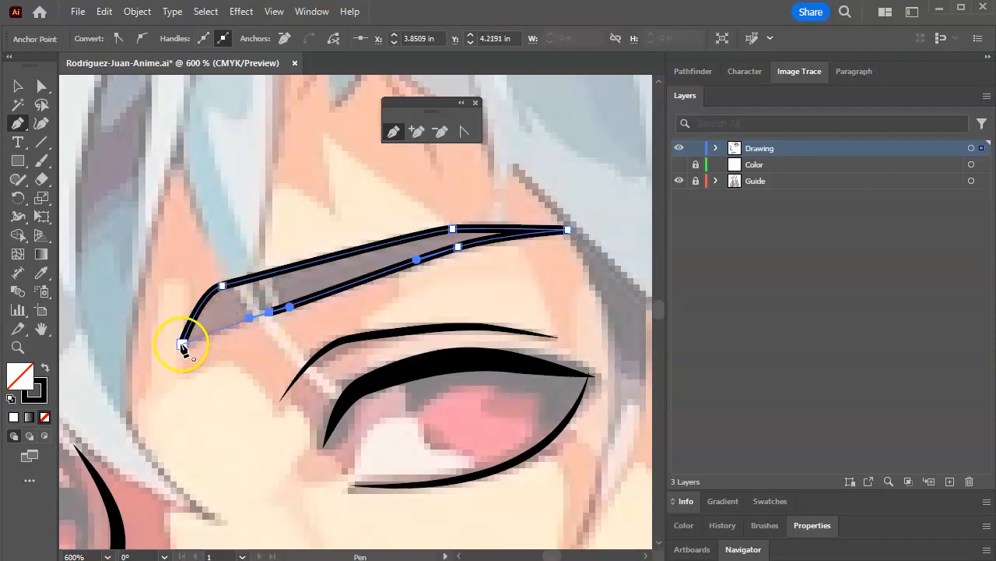
{"action": "left_click", "coordinate": [181, 345]}
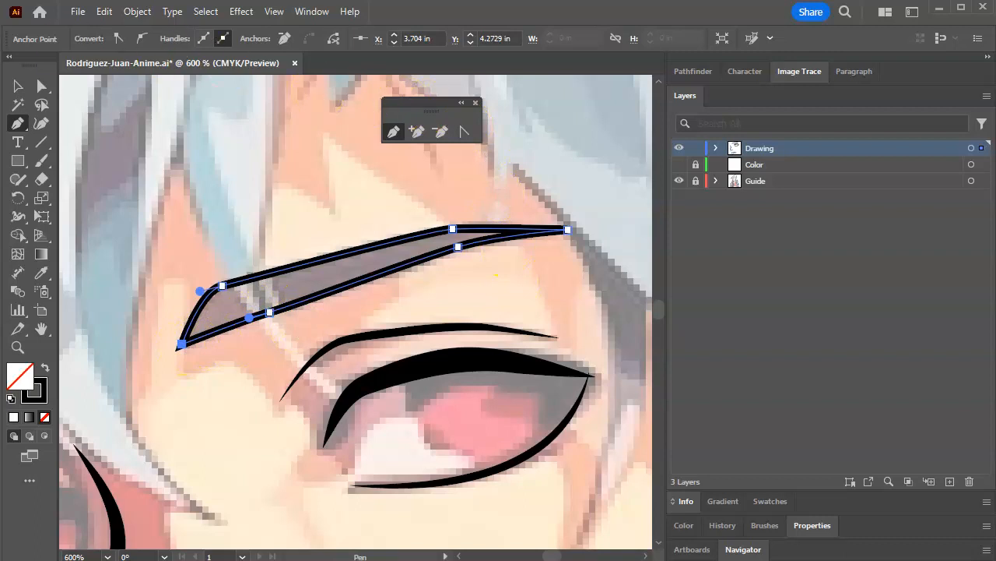
{"action": "left_click", "coordinate": [17, 87]}
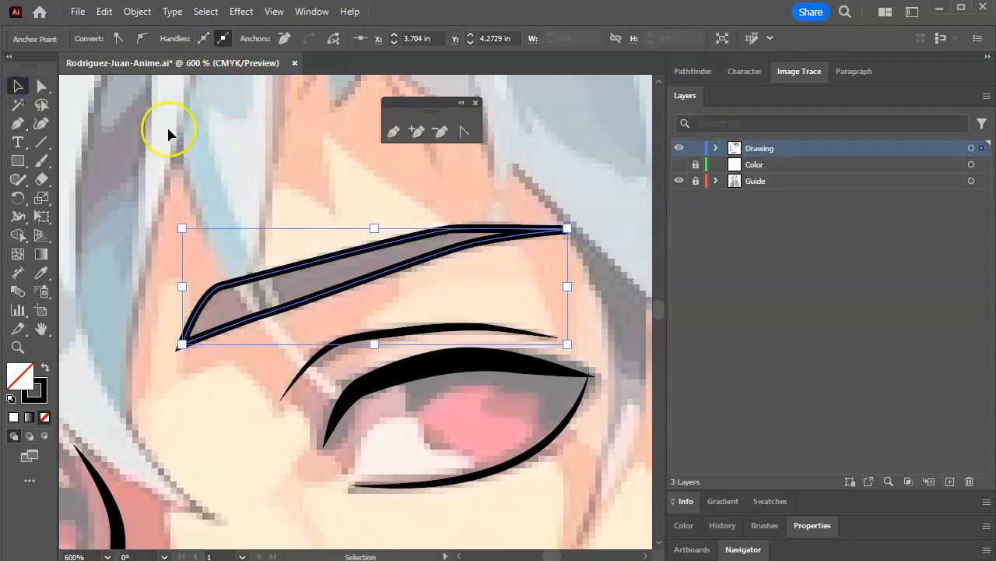
{"action": "left_click", "coordinate": [371, 145]}
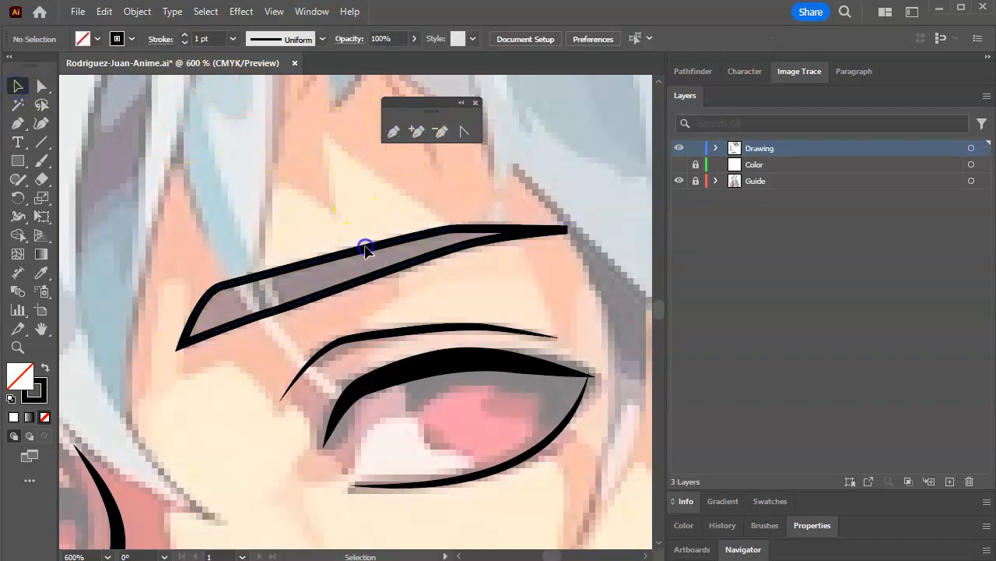
Apply the lens-shaped variable width profile to the closed eyebrow outline and deselect it
{"action": "left_click", "coordinate": [369, 253]}
{"action": "left_click", "coordinate": [314, 38]}
{"action": "left_click", "coordinate": [281, 88]}
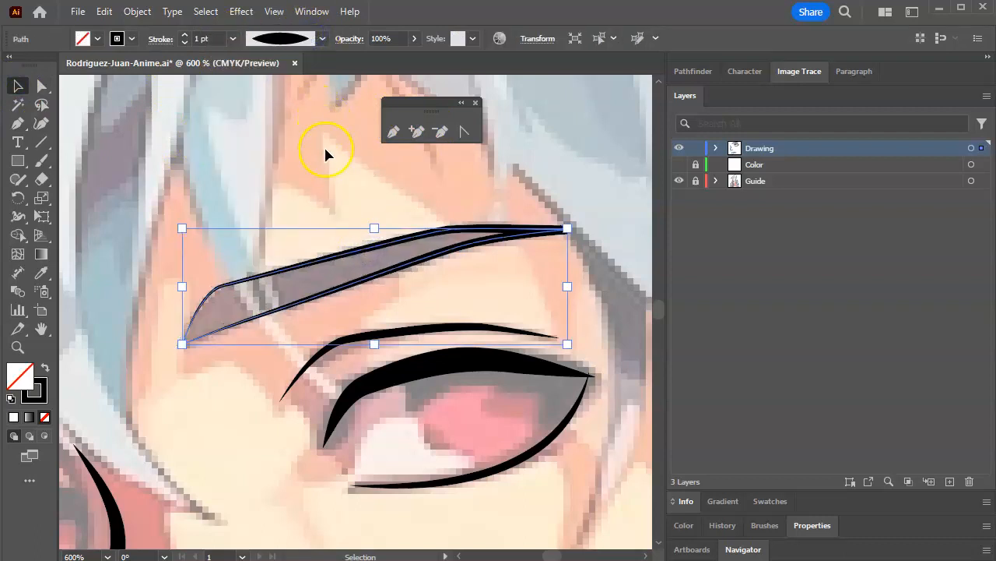
{"action": "left_click", "coordinate": [354, 158]}
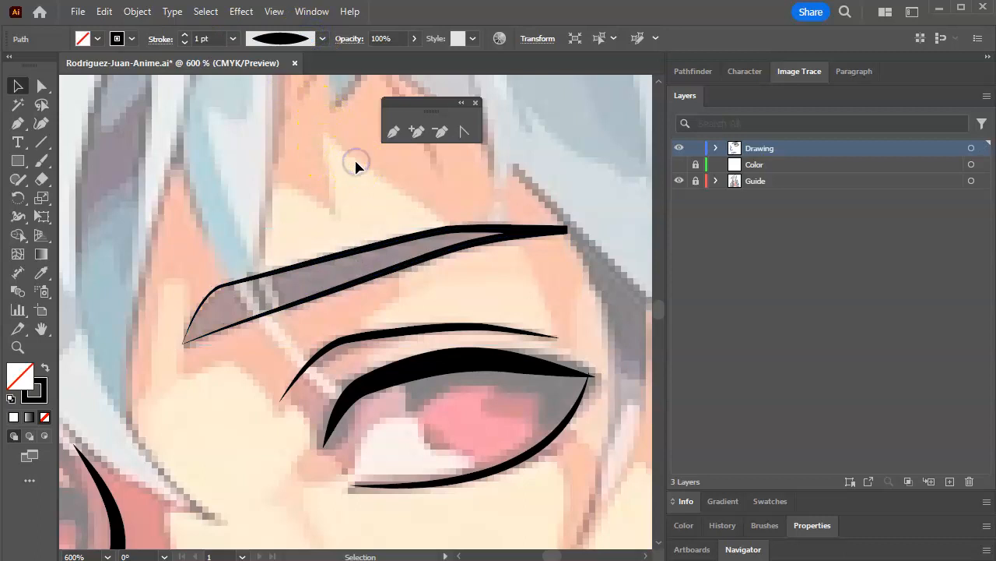
Cut the eyebrow outline at its pointed outer tip with the Scissors tool so the stroke tapers there, and deselect it
{"action": "left_click", "coordinate": [437, 235]}
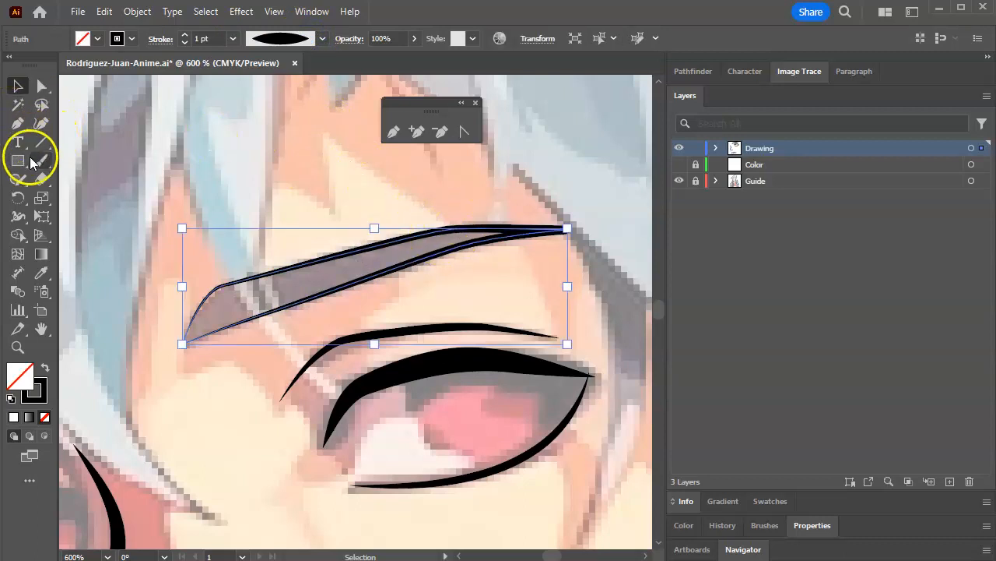
{"action": "left_click_drag", "start_coordinate": [43, 181], "coordinate": [140, 202]}
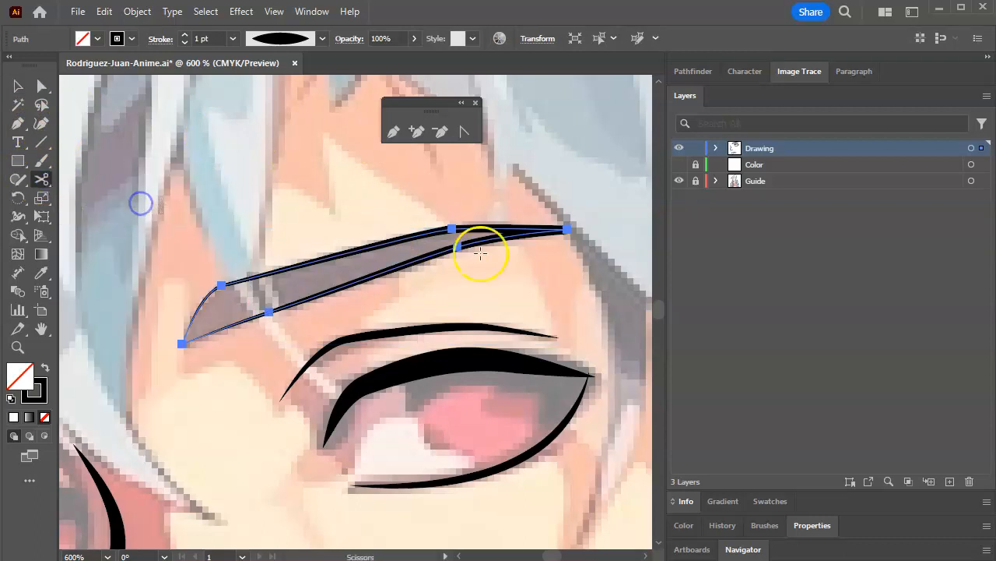
{"action": "left_click", "coordinate": [569, 230]}
{"action": "left_click", "coordinate": [495, 234]}
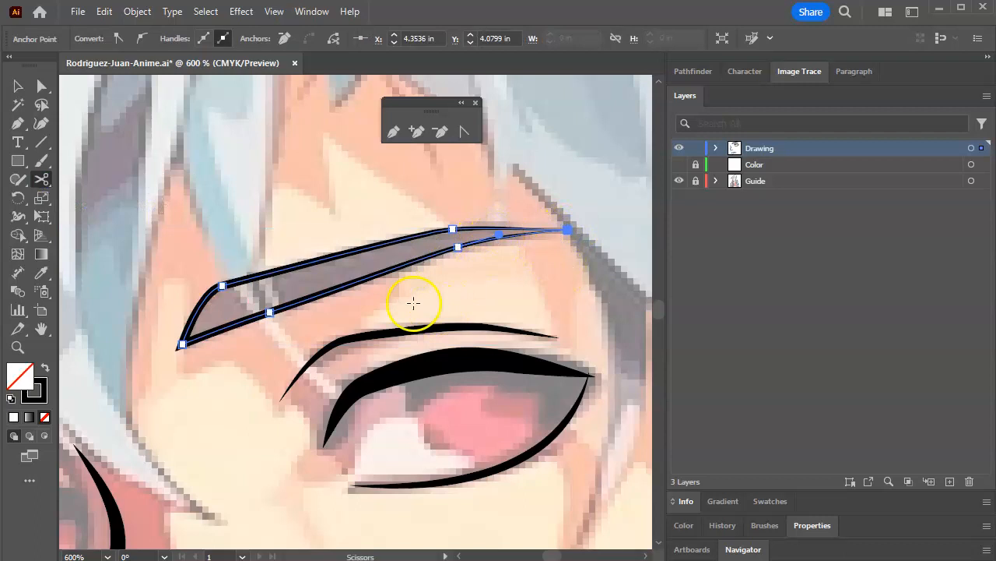
{"action": "left_click", "coordinate": [17, 85]}
{"action": "left_click", "coordinate": [337, 158]}
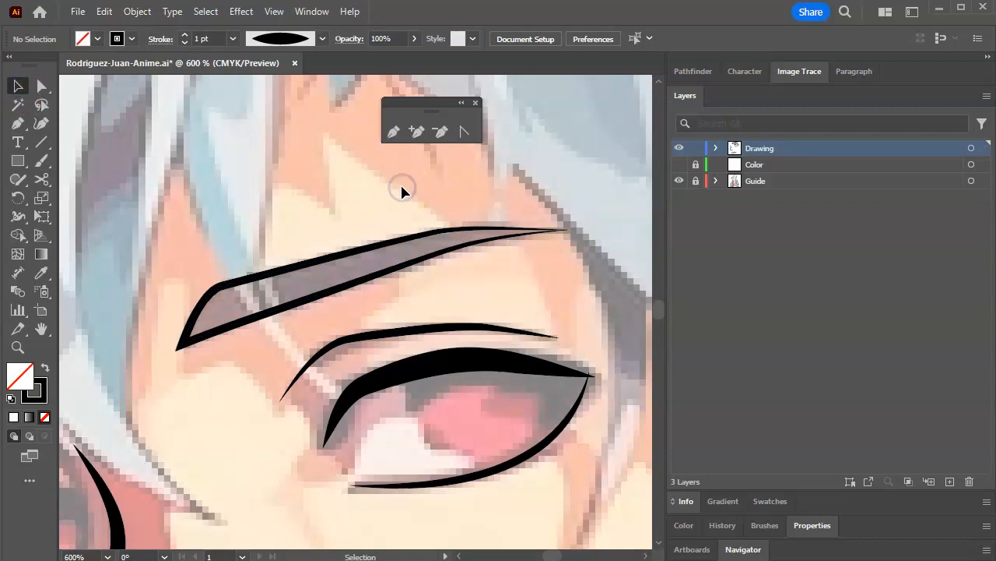
{"action": "key", "text": "ctrl+minus"}
{"action": "key", "text": "ctrl+minus"}
{"action": "key", "text": "ctrl+minus"}
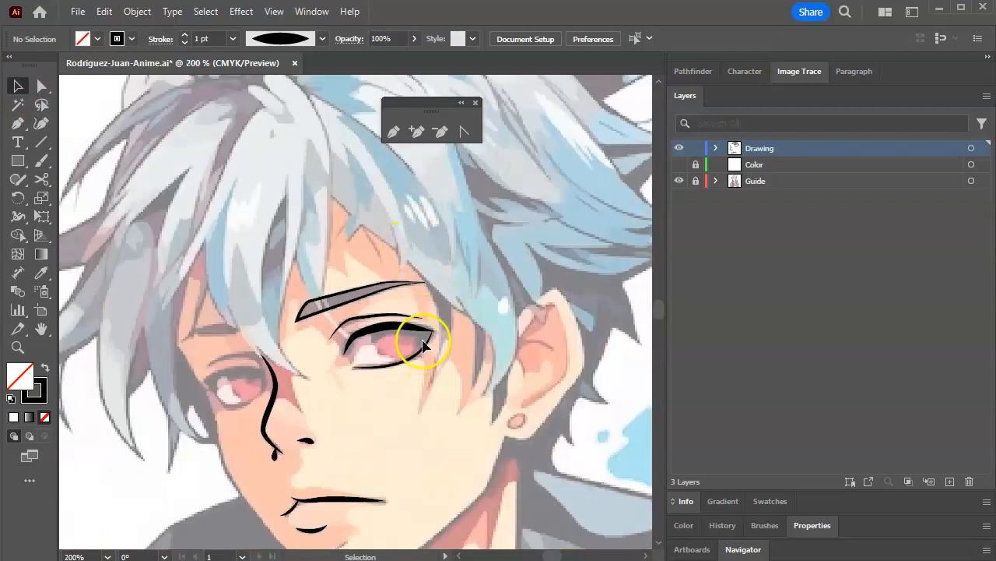
{"action": "key", "text": "ctrl+plus"}
{"action": "key", "text": "ctrl+plus"}
{"action": "key", "text": "ctrl+plus"}
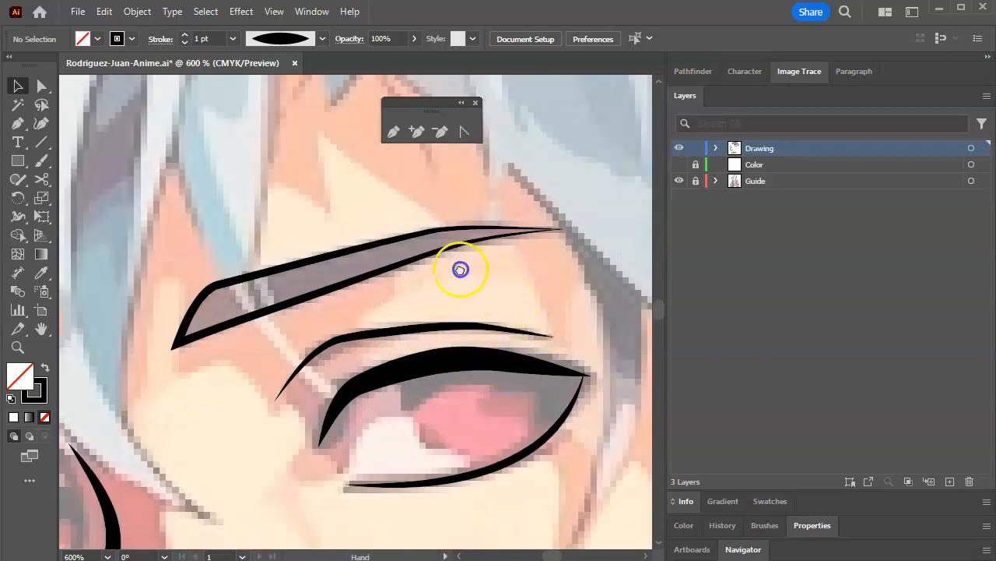
Draw an unfilled iris ellipse about 0.24 by 0.23 in over the pink iris and set its stroke weight to 0.75 pt
{"action": "left_click_drag", "start_coordinate": [460, 269], "coordinate": [352, 170]}
{"action": "left_click", "coordinate": [19, 162]}
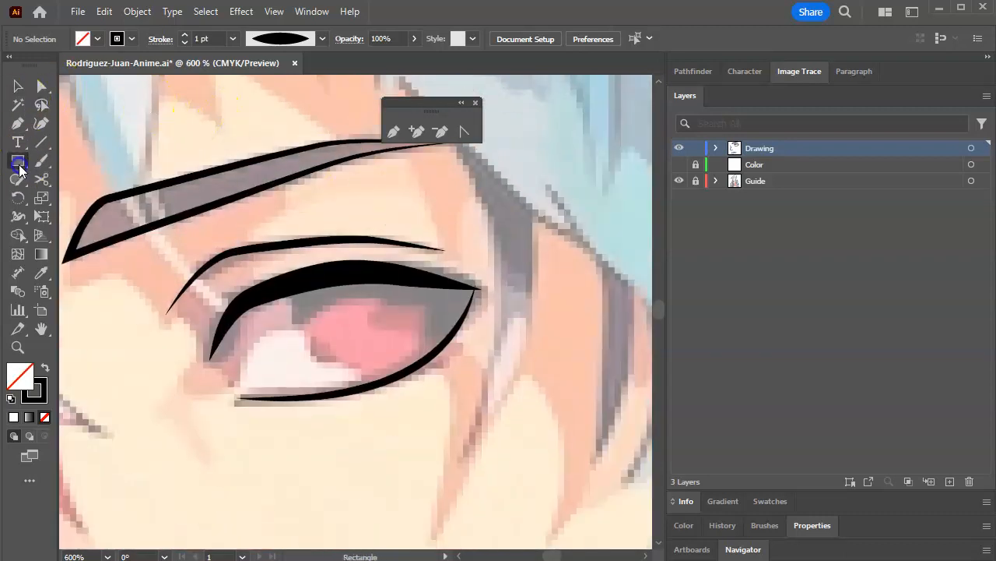
{"action": "left_click", "coordinate": [19, 165]}
{"action": "left_click_drag", "start_coordinate": [93, 193], "coordinate": [103, 204]}
{"action": "left_click", "coordinate": [104, 201]}
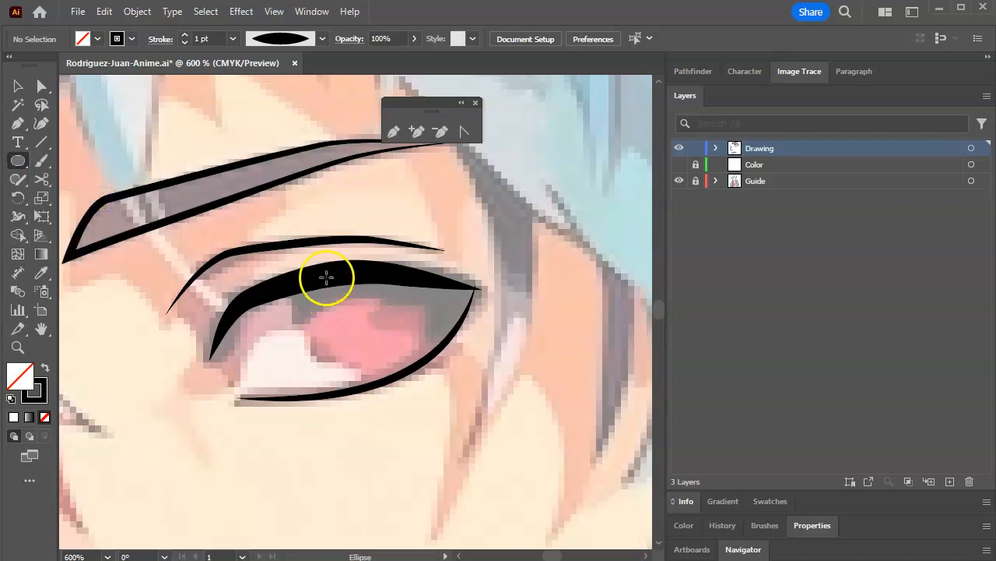
{"action": "left_click", "coordinate": [309, 249]}
{"action": "left_click", "coordinate": [397, 198]}
{"action": "left_click_drag", "start_coordinate": [299, 235], "coordinate": [440, 374]}
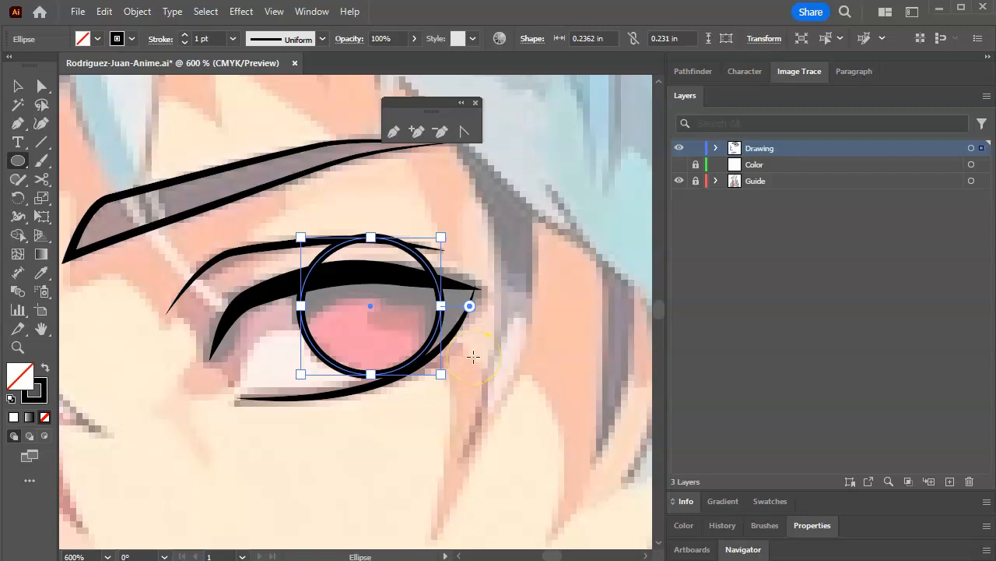
{"action": "left_click", "coordinate": [184, 42]}
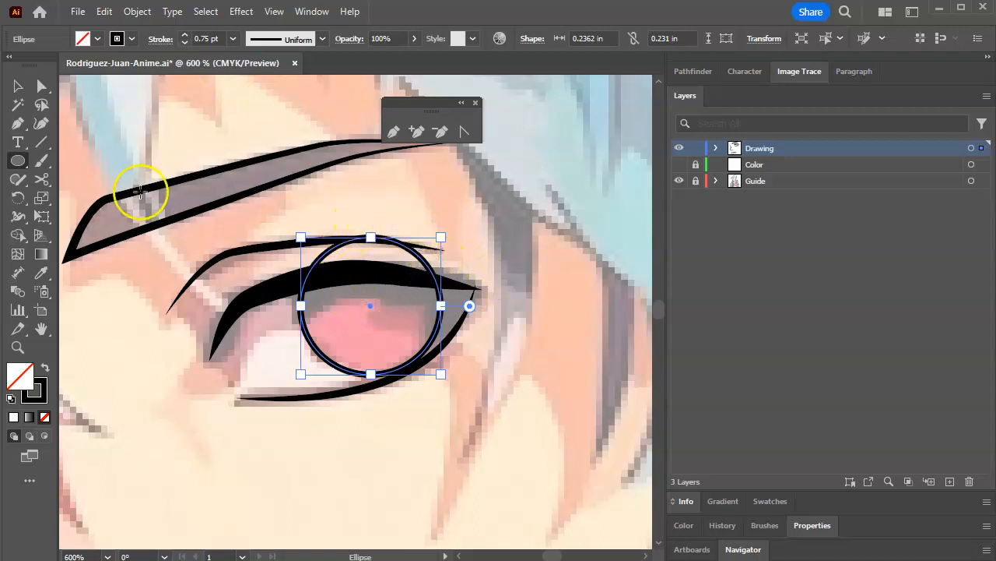
Cut the iris ellipse with the Scissors tool at both points where it crosses the upper eyelid
{"action": "left_click", "coordinate": [42, 179]}
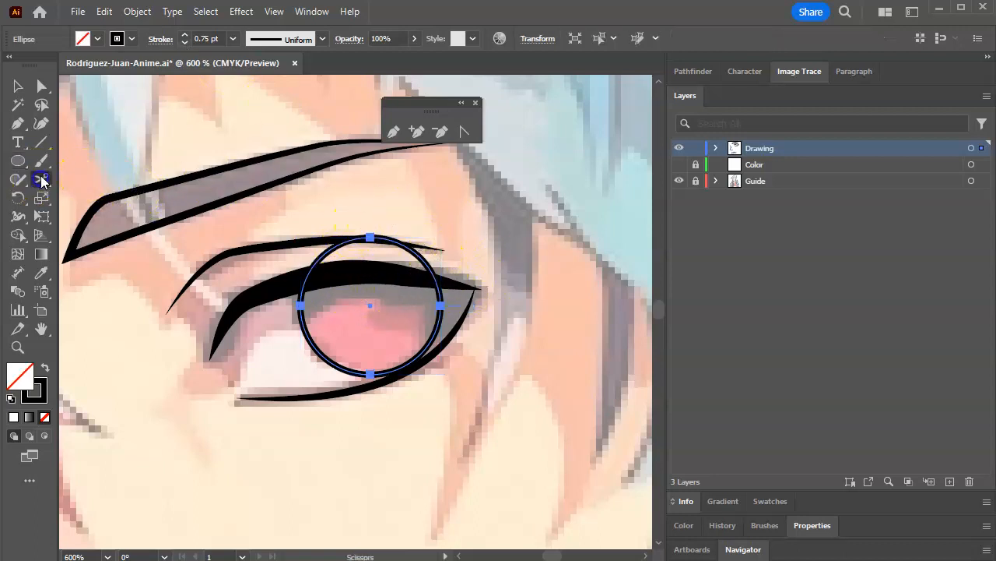
{"action": "left_click", "coordinate": [305, 279]}
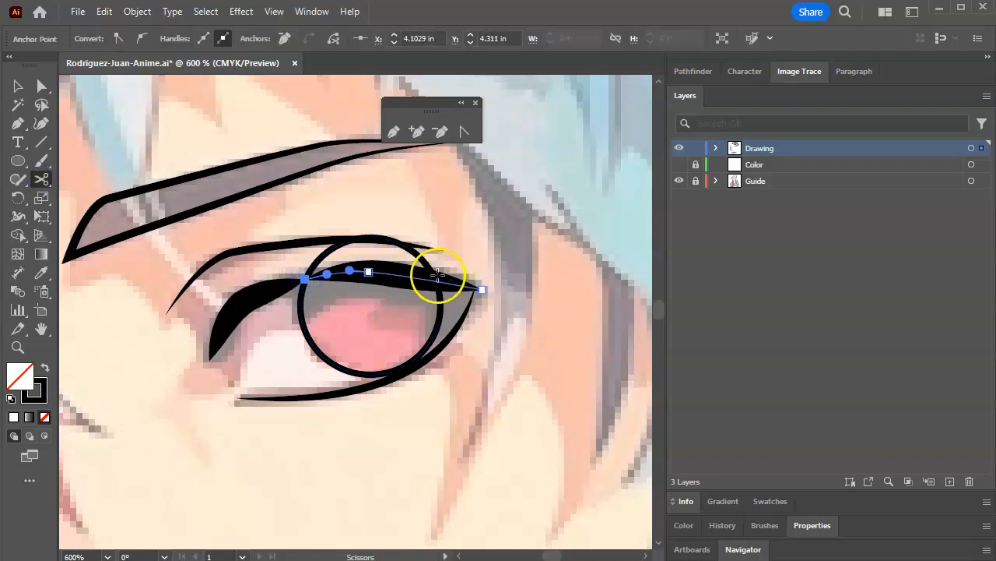
{"action": "left_click", "coordinate": [304, 282]}
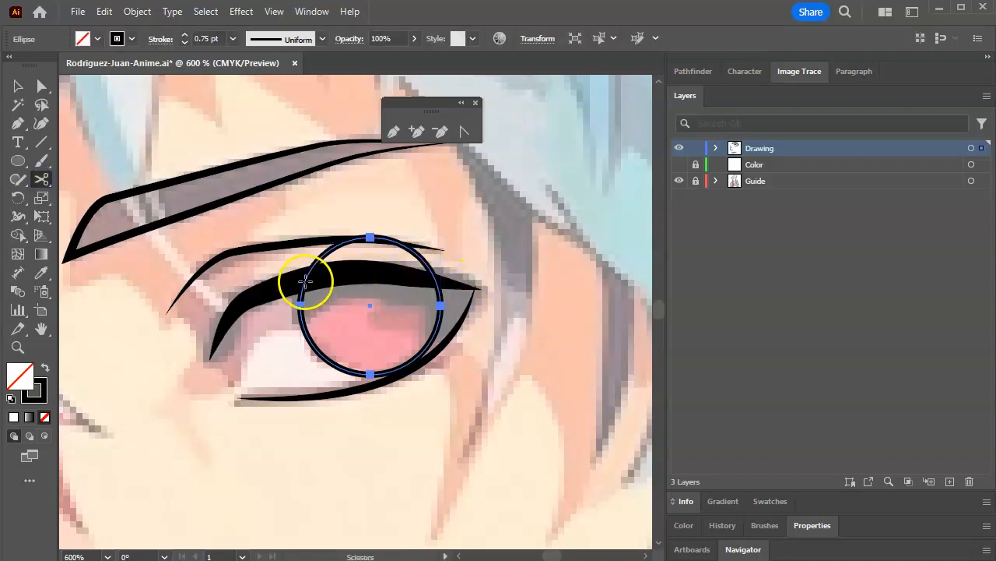
{"action": "left_click", "coordinate": [305, 281]}
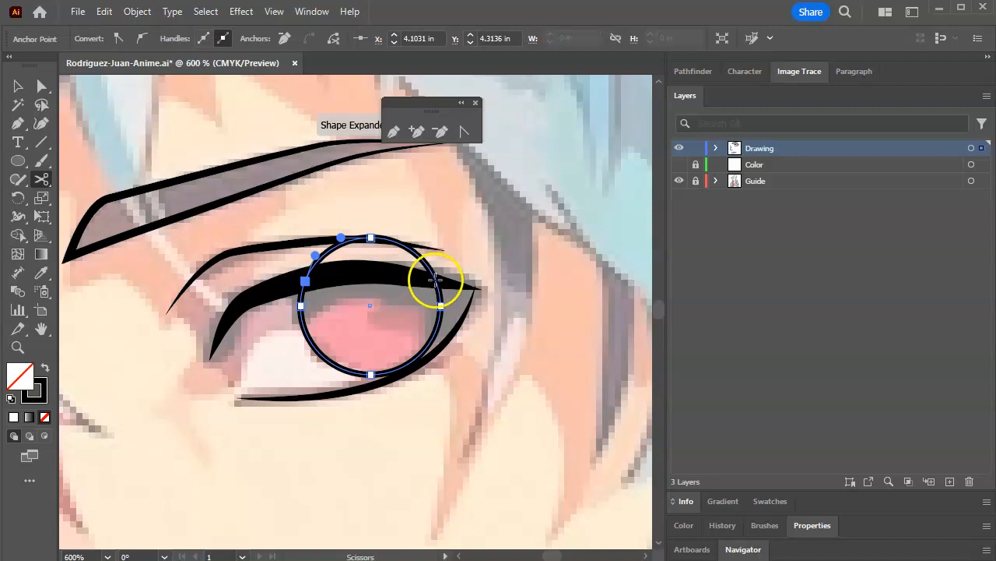
{"action": "left_click", "coordinate": [434, 278]}
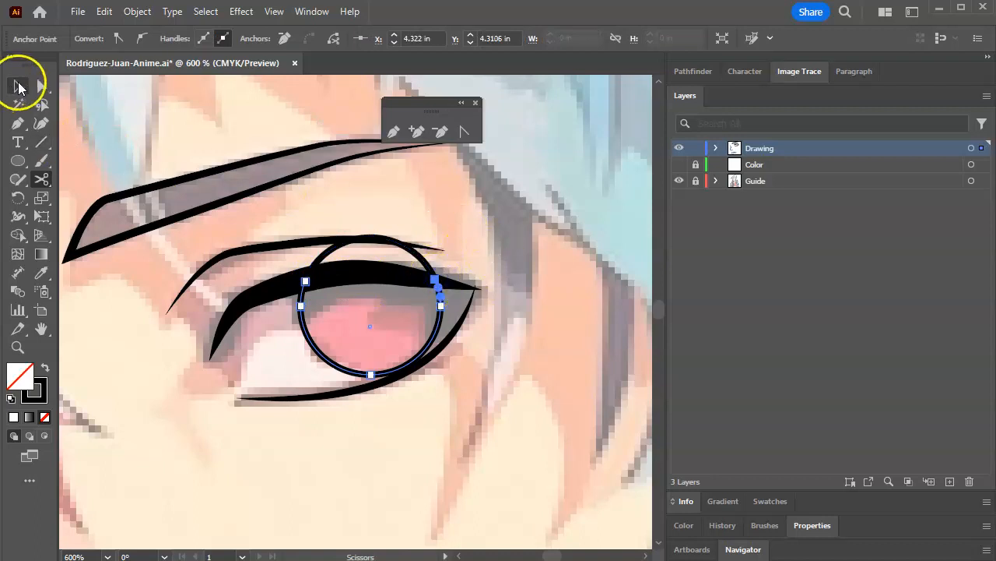
Delete the cut-off arc of the iris ellipse that extends above the upper eyelid
{"action": "left_click", "coordinate": [19, 86]}
{"action": "left_click_drag", "start_coordinate": [403, 247], "coordinate": [449, 196]}
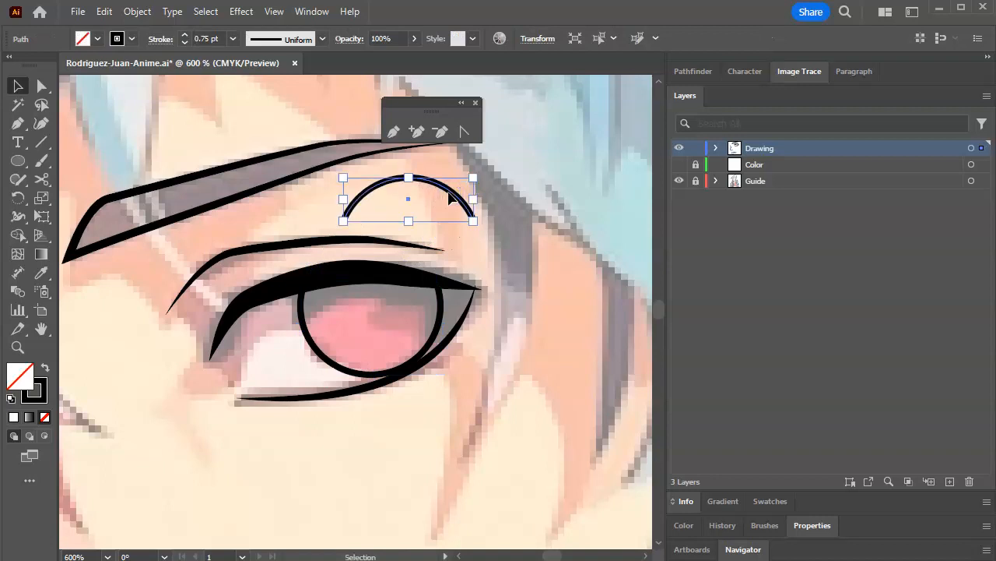
{"action": "key", "text": "Delete"}
{"action": "left_click", "coordinate": [471, 203]}
Draw a pupil ellipse about 0.097 by 0.101 in within the iris against the upper eyelid, filled solid black without a stroke
{"action": "left_click", "coordinate": [12, 162]}
{"action": "left_click_drag", "start_coordinate": [350, 281], "coordinate": [401, 334]}
{"action": "left_click", "coordinate": [18, 86]}
{"action": "left_click_drag", "start_coordinate": [351, 281], "coordinate": [346, 274]}
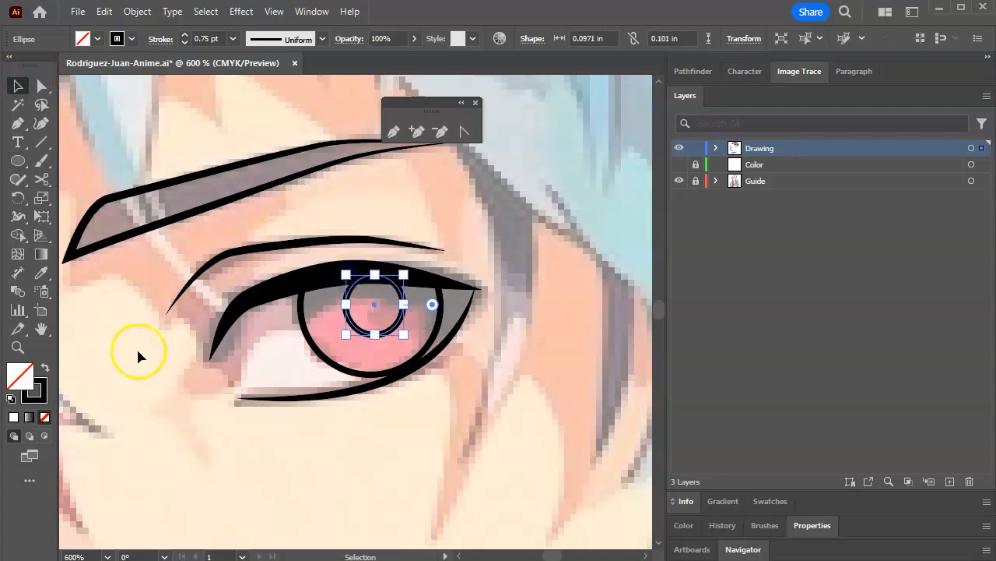
{"action": "left_click", "coordinate": [44, 370]}
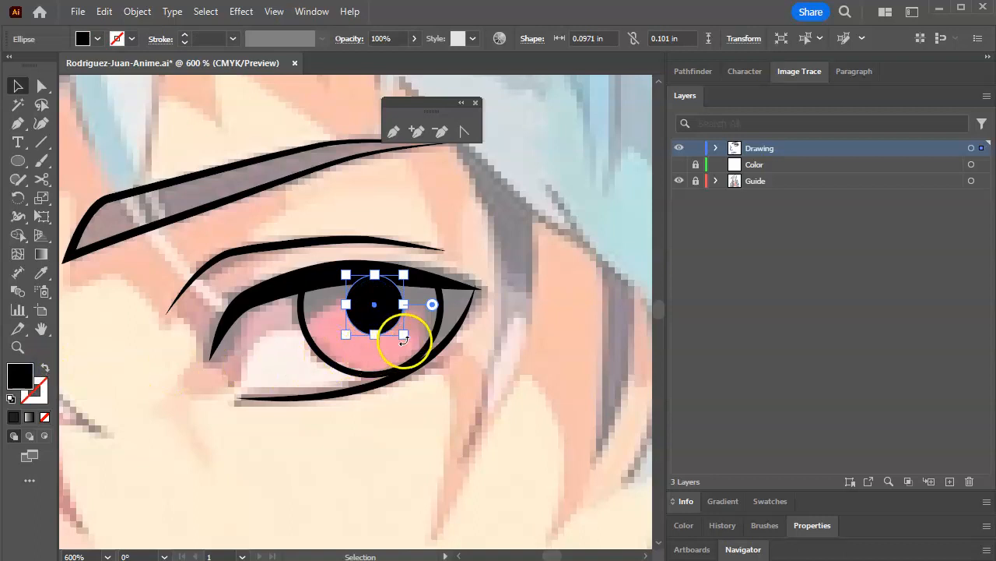
Draw a small highlight ellipse about 0.071 by 0.045 in inside the iris, overlapping the left edge of the pupil
{"action": "left_click", "coordinate": [513, 282]}
{"action": "left_click", "coordinate": [18, 161]}
{"action": "left_click_drag", "start_coordinate": [327, 302], "coordinate": [360, 316]}
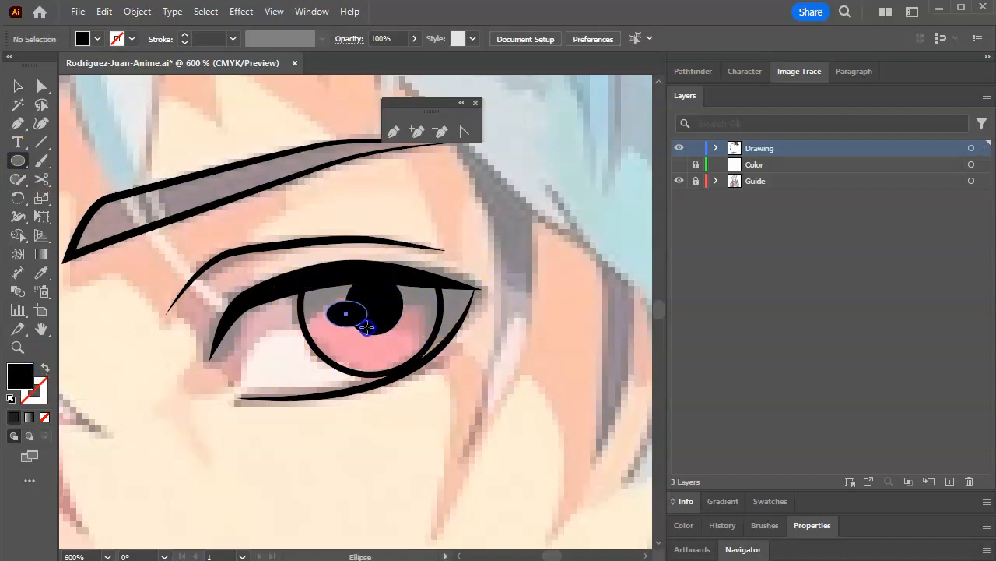
{"action": "left_click", "coordinate": [17, 86]}
{"action": "left_click", "coordinate": [340, 314]}
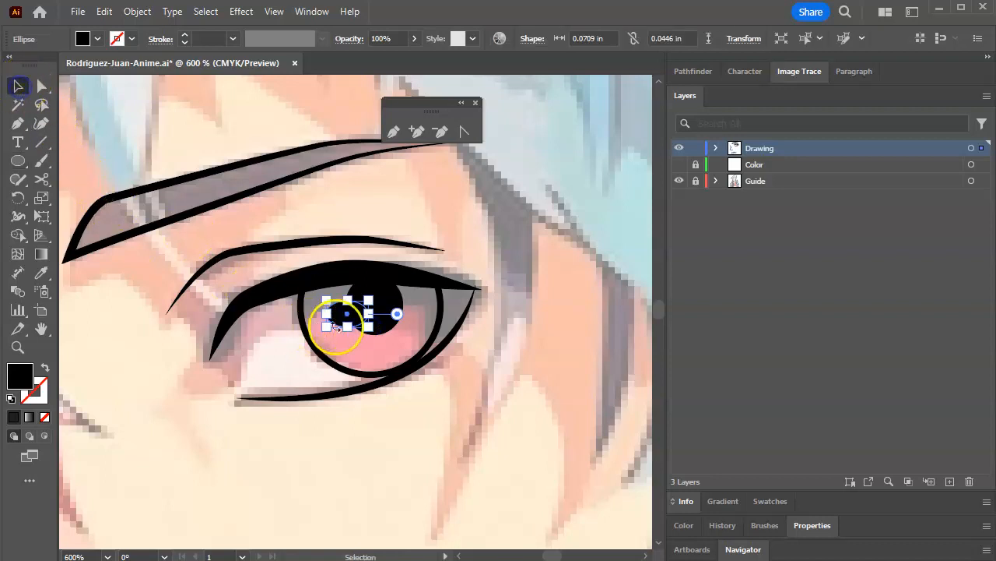
{"action": "left_click_drag", "start_coordinate": [340, 314], "coordinate": [336, 311]}
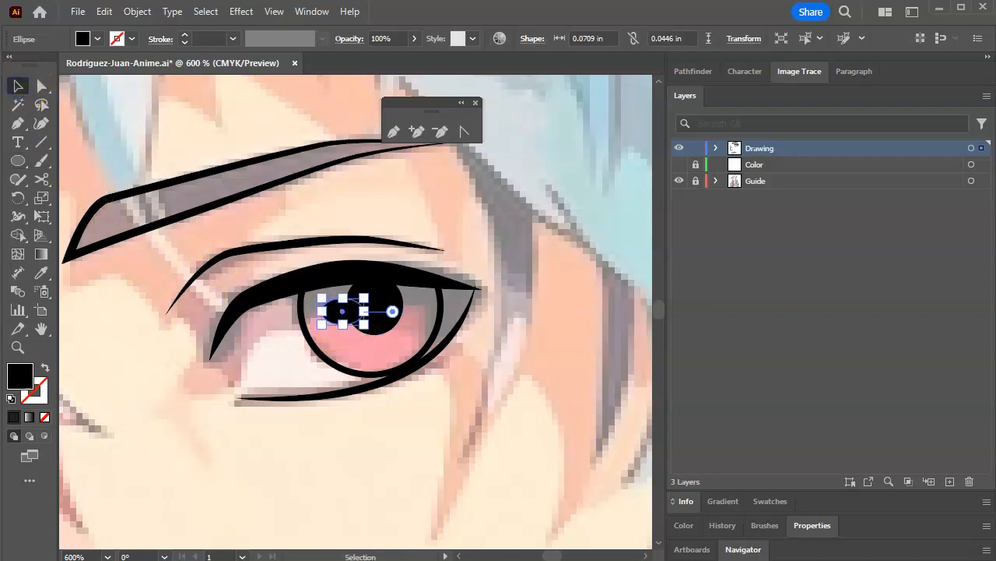
Fill the highlight ellipse with white
{"action": "double_click", "coordinate": [31, 382]}
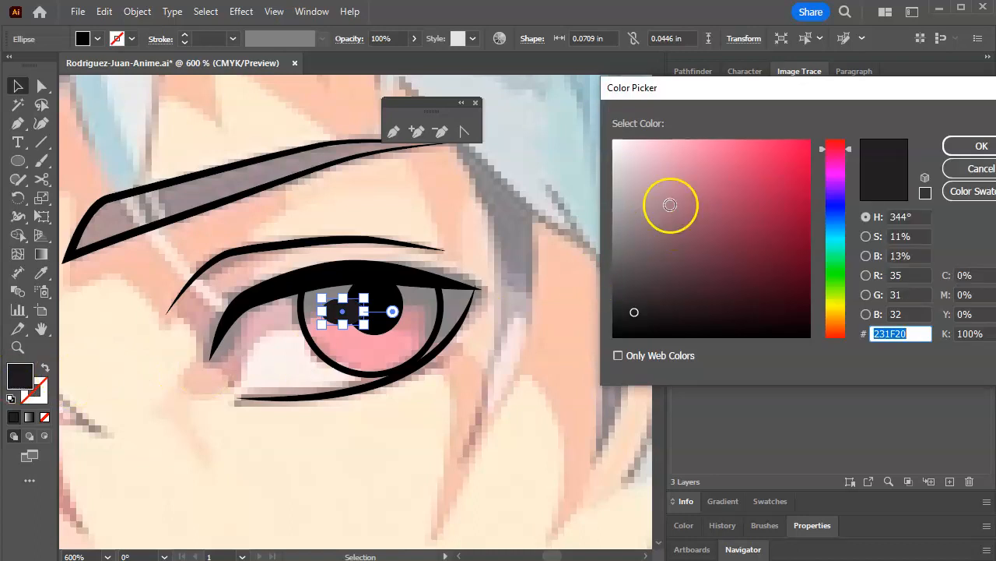
{"action": "left_click_drag", "start_coordinate": [729, 93], "coordinate": [535, 146]}
{"action": "left_click_drag", "start_coordinate": [503, 194], "coordinate": [414, 187]}
{"action": "left_click", "coordinate": [788, 200]}
{"action": "left_click", "coordinate": [580, 358]}
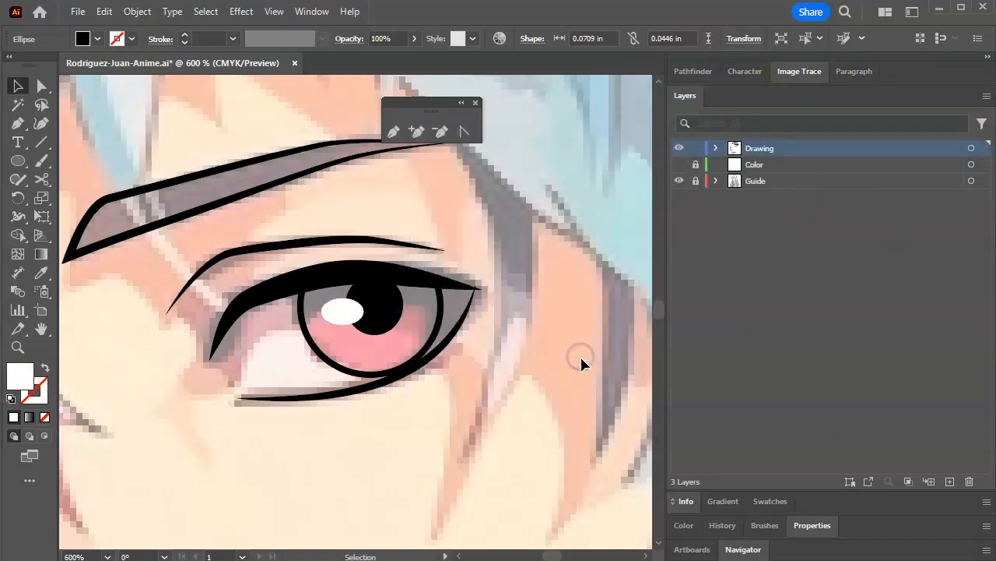
Enlarge the black pupil slightly toward its upper left so it extends farther under the upper eyelid
{"action": "key", "text": "ctrl+minus"}
{"action": "key", "text": "ctrl+minus"}
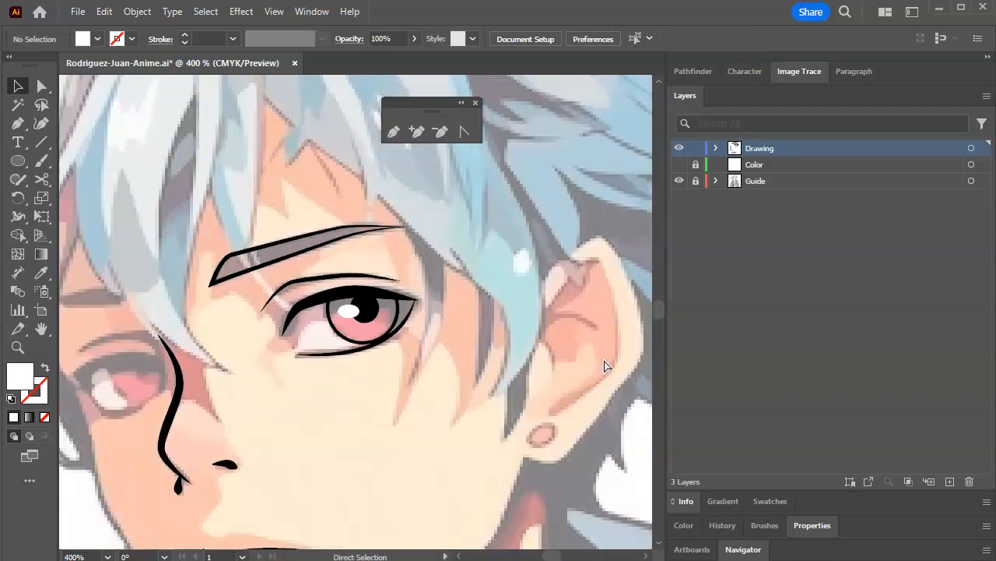
{"action": "key", "text": "ctrl+plus"}
{"action": "key", "text": "ctrl+plus"}
{"action": "key", "text": "ctrl+plus"}
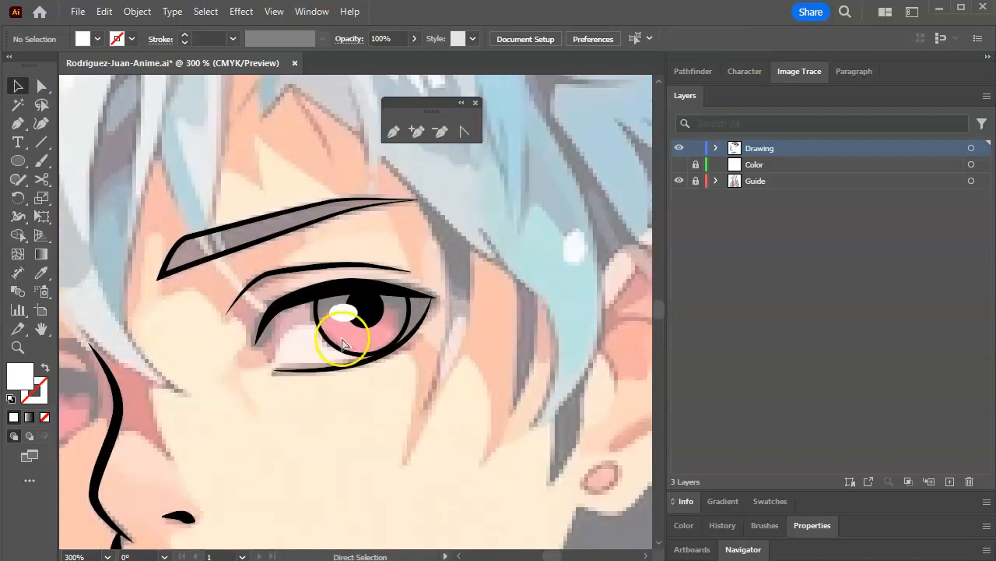
{"action": "left_click", "coordinate": [364, 310]}
{"action": "left_click_drag", "start_coordinate": [343, 281], "coordinate": [337, 274]}
{"action": "left_click", "coordinate": [493, 253]}
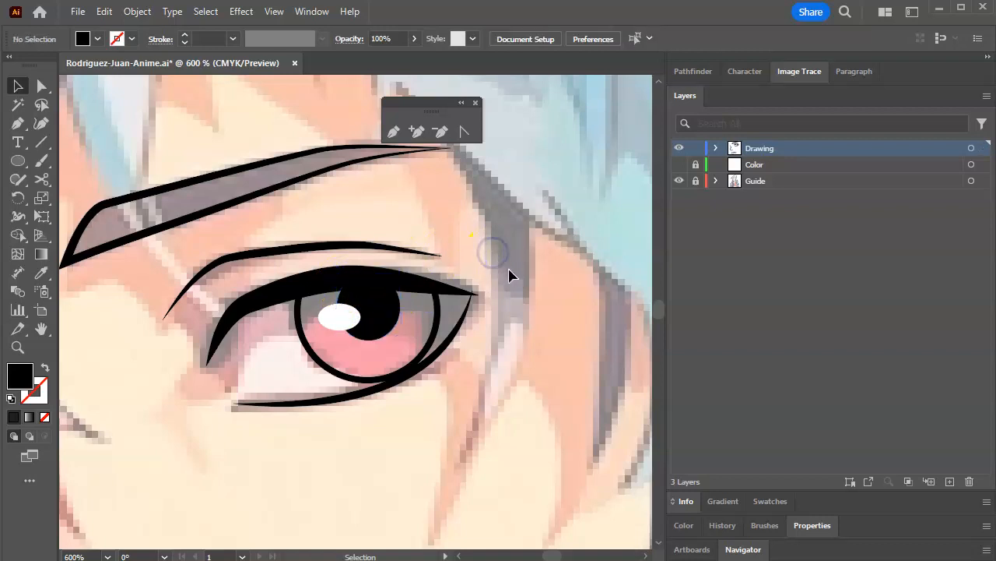
Start a Pen path along the outer left edge of the upright hair tuft, with a black stroke and no fill
{"action": "key", "text": "ctrl+minus"}
{"action": "key", "text": "ctrl+minus"}
{"action": "key", "text": "ctrl+minus"}
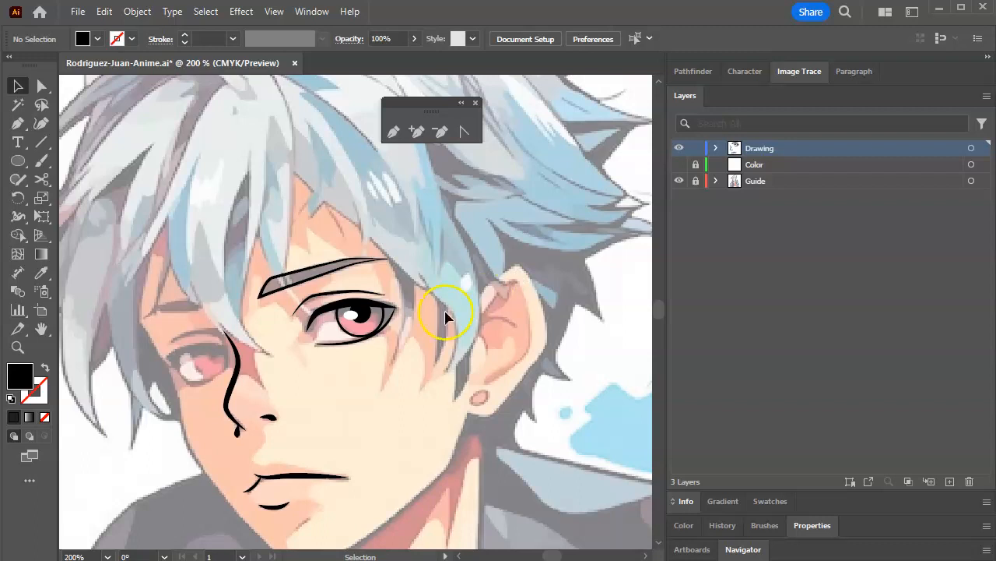
{"action": "scroll", "coordinate": [436, 315], "scroll_direction": "up", "scroll_amount": 4}
{"action": "scroll", "coordinate": [436, 318], "scroll_direction": "up", "scroll_amount": 2}
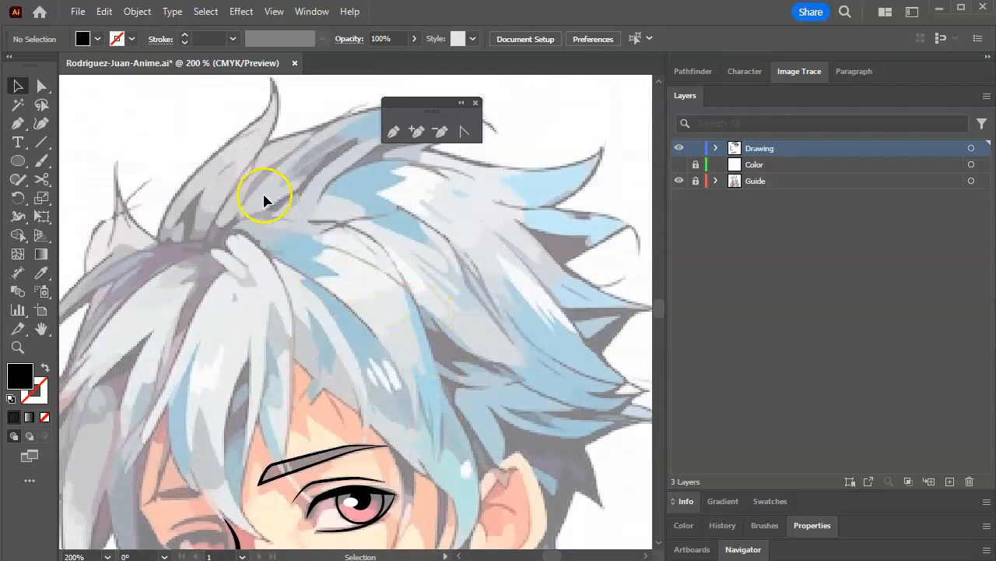
{"action": "left_click_drag", "start_coordinate": [261, 195], "coordinate": [351, 400]}
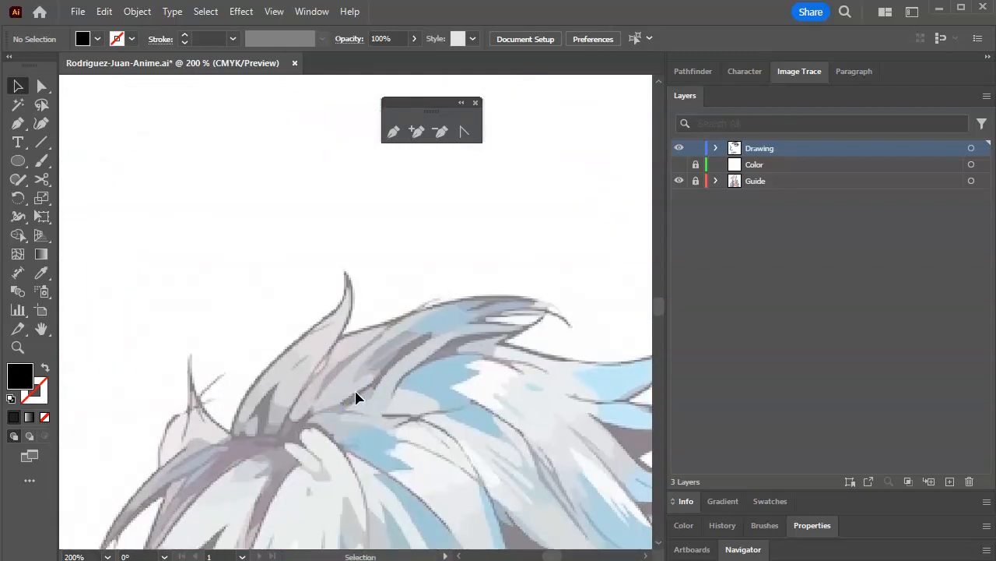
{"action": "key", "text": "ctrl+plus"}
{"action": "left_click_drag", "start_coordinate": [299, 436], "coordinate": [387, 307]}
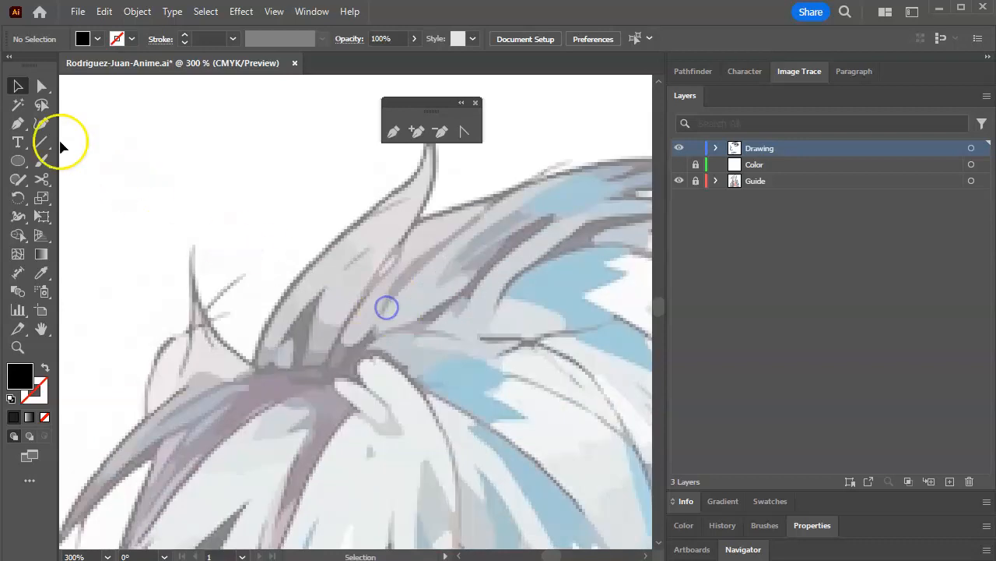
{"action": "left_click", "coordinate": [18, 123]}
{"action": "left_click", "coordinate": [254, 368]}
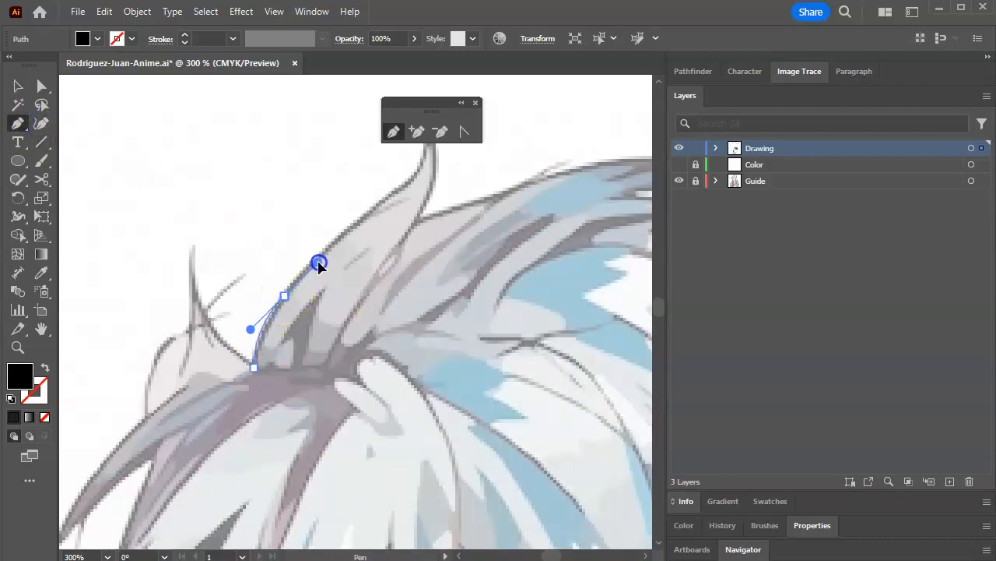
{"action": "left_click_drag", "start_coordinate": [304, 264], "coordinate": [312, 265]}
{"action": "left_click_drag", "start_coordinate": [405, 184], "coordinate": [426, 171]}
{"action": "scroll", "coordinate": [440, 223], "scroll_direction": "up", "scroll_amount": 3}
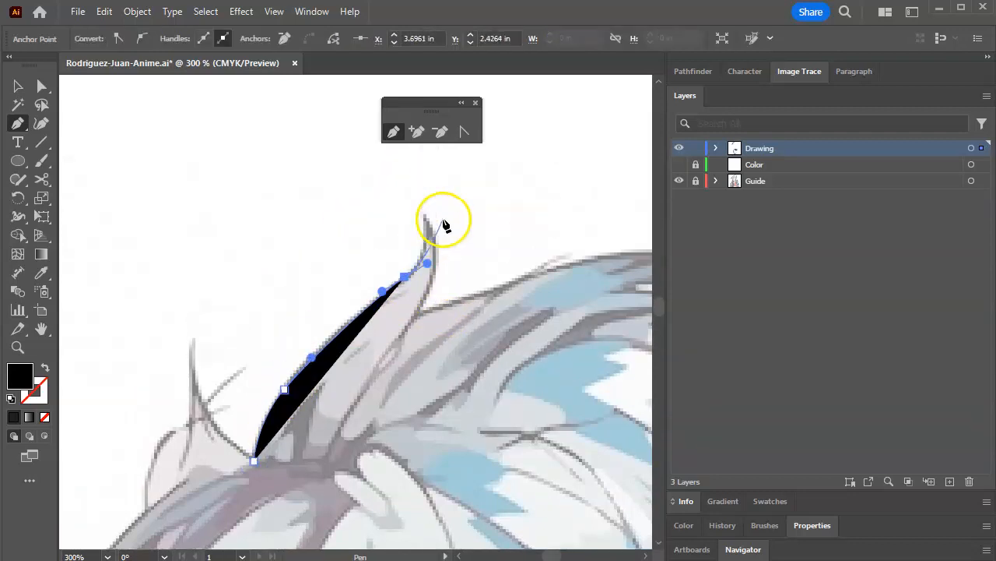
{"action": "left_click", "coordinate": [45, 367]}
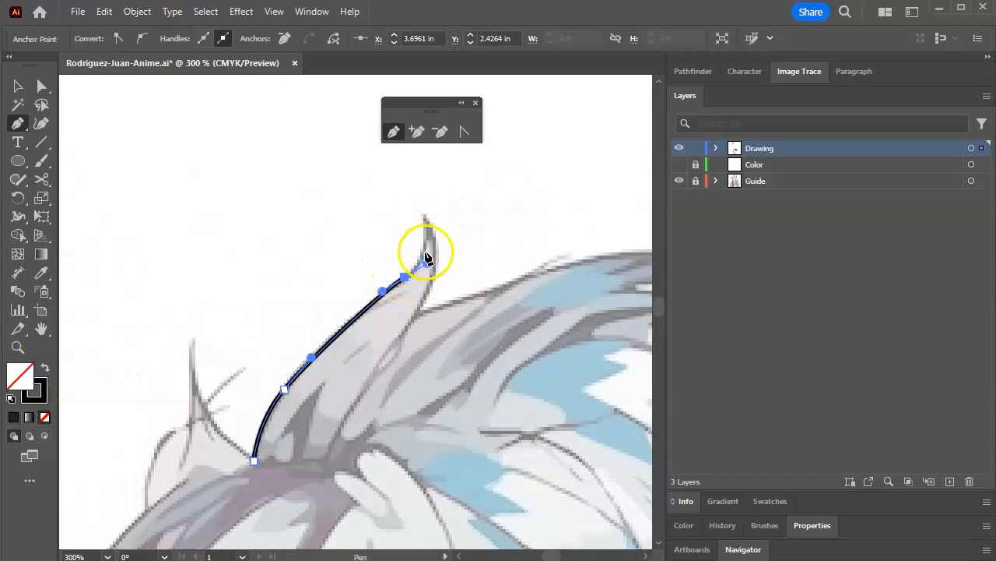
Continue the tuft path up to its pointed tip and down the inner edge to the hair roots
{"action": "left_click", "coordinate": [425, 215]}
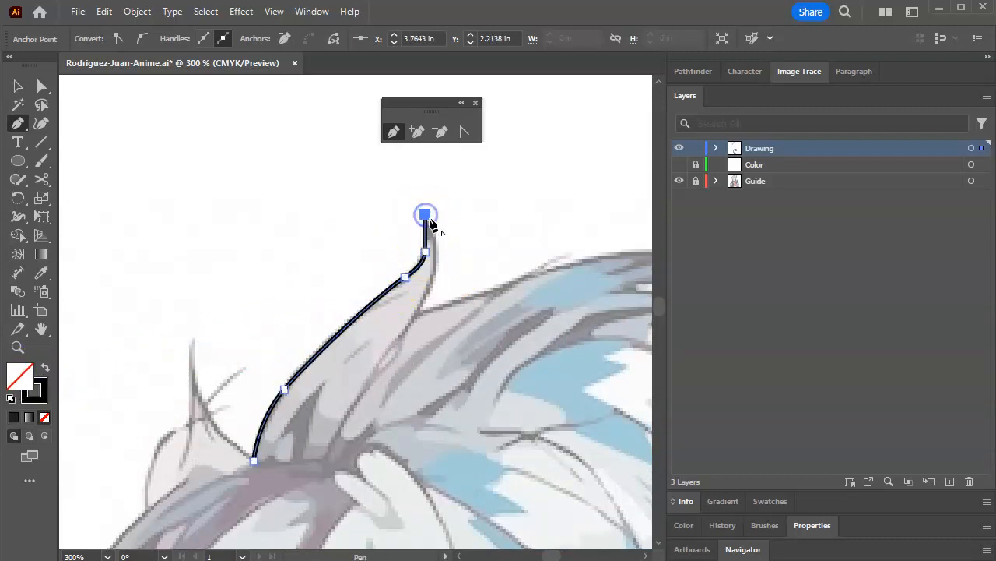
{"action": "left_click_drag", "start_coordinate": [436, 262], "coordinate": [431, 293]}
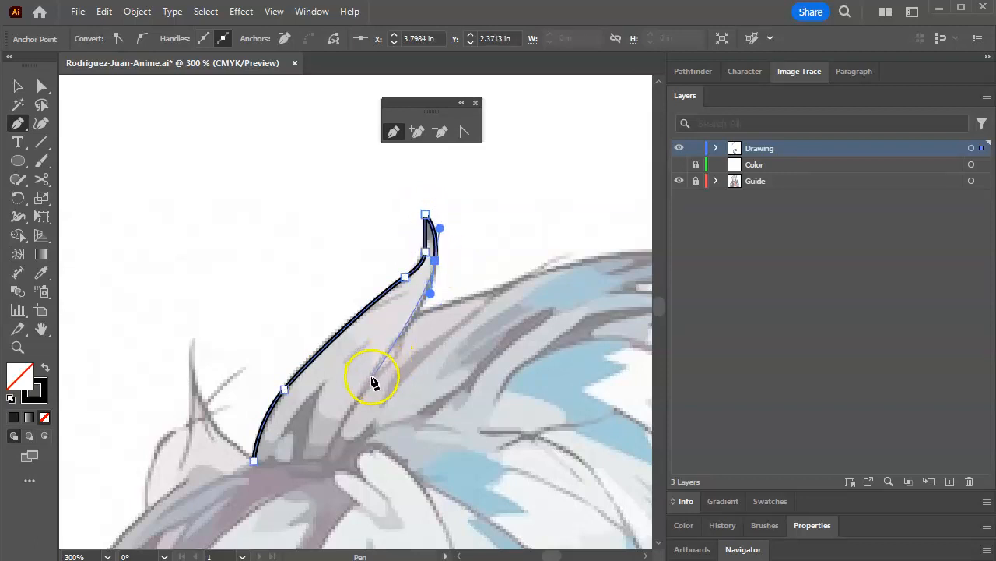
{"action": "left_click_drag", "start_coordinate": [366, 387], "coordinate": [326, 463]}
{"action": "left_click", "coordinate": [324, 461]}
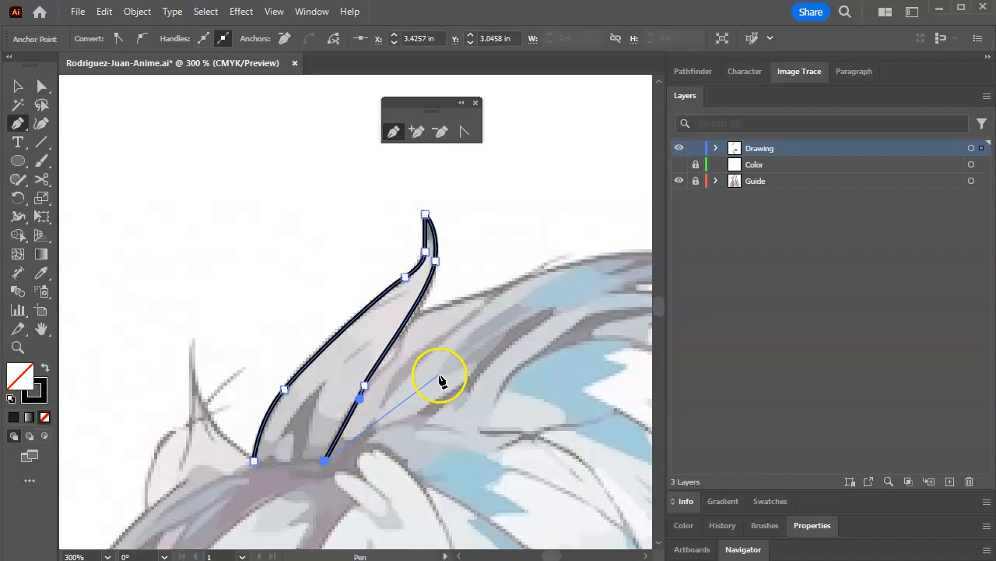
Apply the elliptical width profile tapered at both ends to the hair tuft outline
{"action": "left_click", "coordinate": [18, 85]}
{"action": "left_click", "coordinate": [435, 271]}
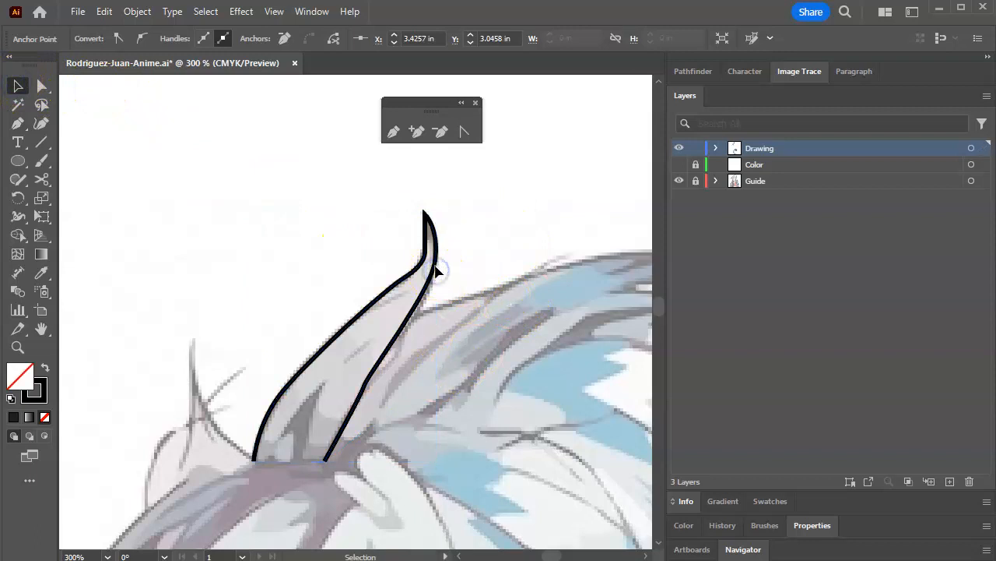
{"action": "left_click", "coordinate": [323, 38]}
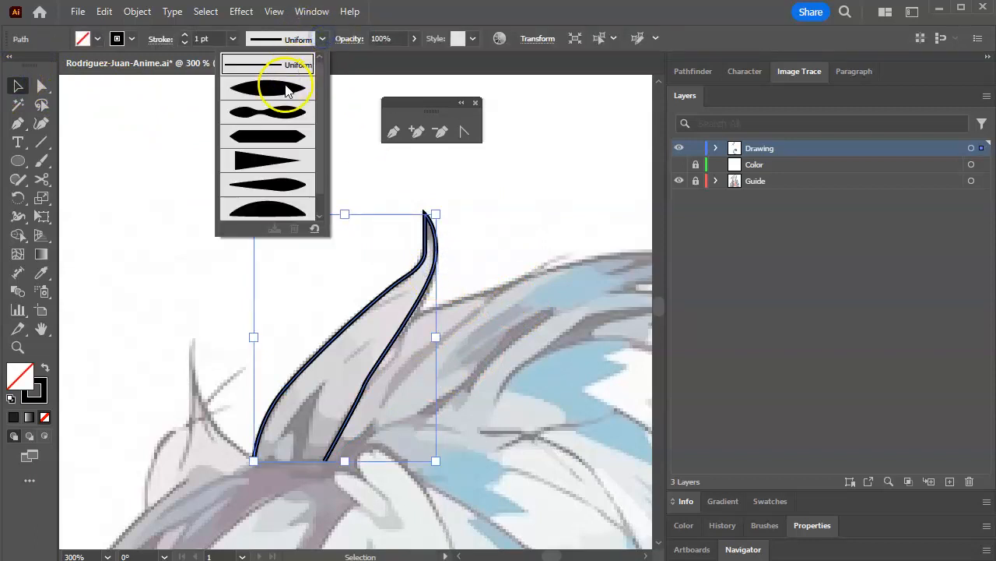
{"action": "left_click", "coordinate": [285, 86]}
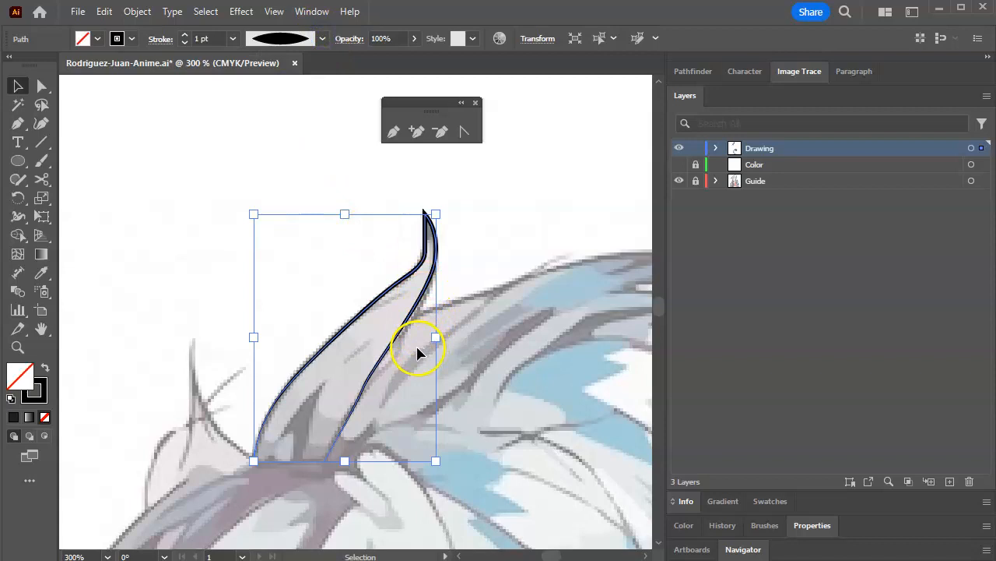
Cut the tuft outline at its tip with the Scissors tool and set both resulting strokes to 2 pt
{"action": "left_click", "coordinate": [41, 179]}
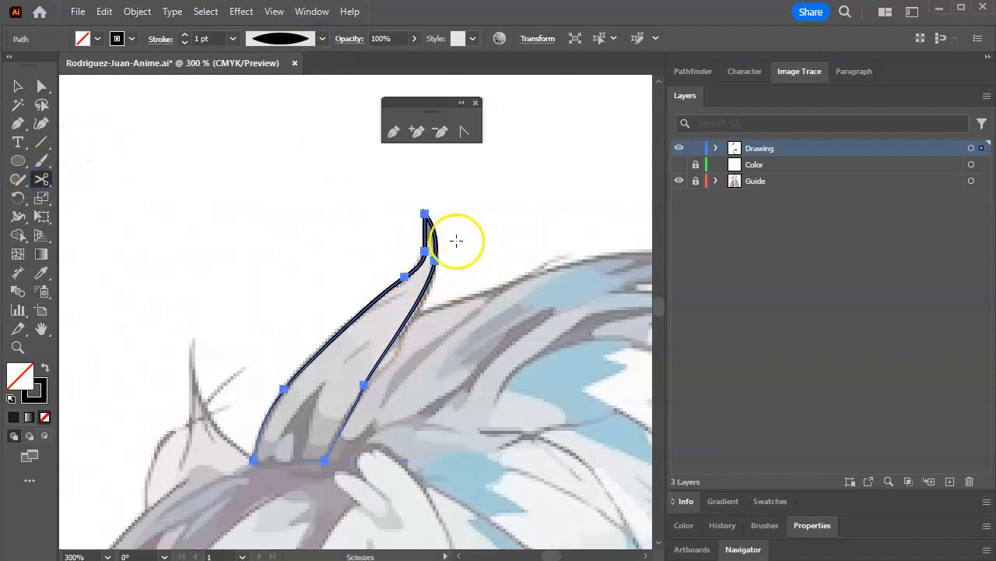
{"action": "left_click", "coordinate": [423, 212]}
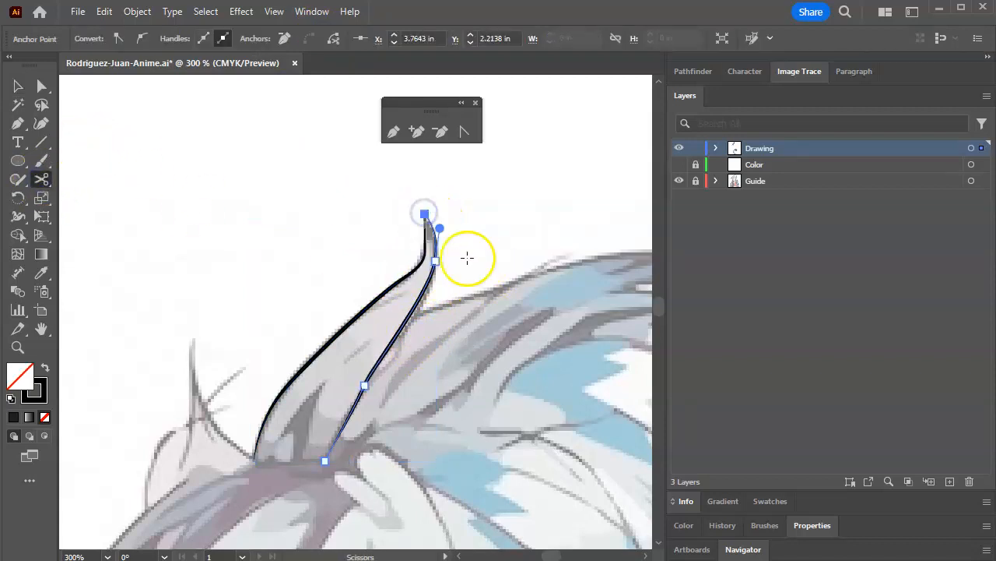
{"action": "left_click", "coordinate": [18, 85]}
{"action": "left_click", "coordinate": [374, 270]}
{"action": "left_click_drag", "start_coordinate": [354, 226], "coordinate": [463, 281]}
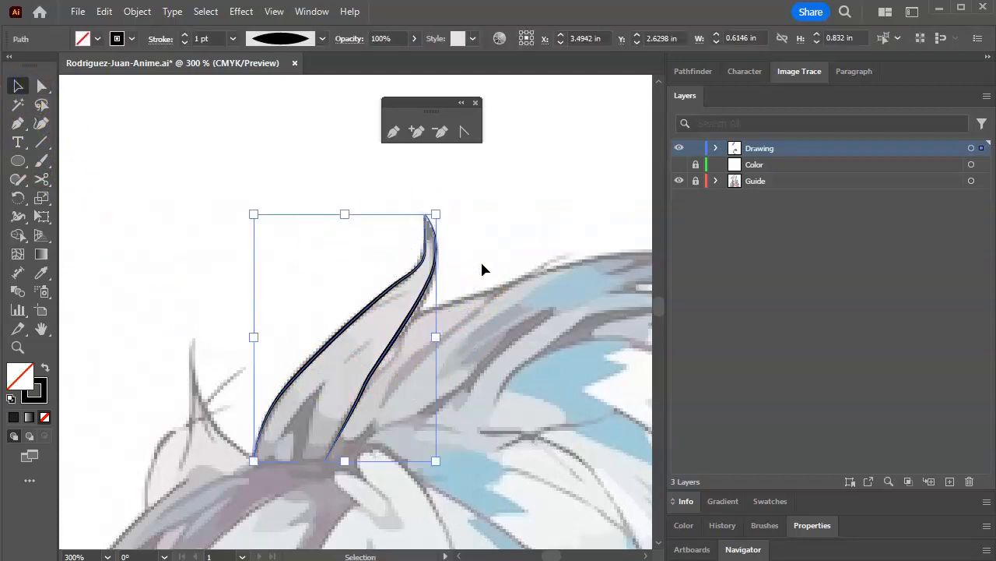
{"action": "left_click", "coordinate": [184, 34]}
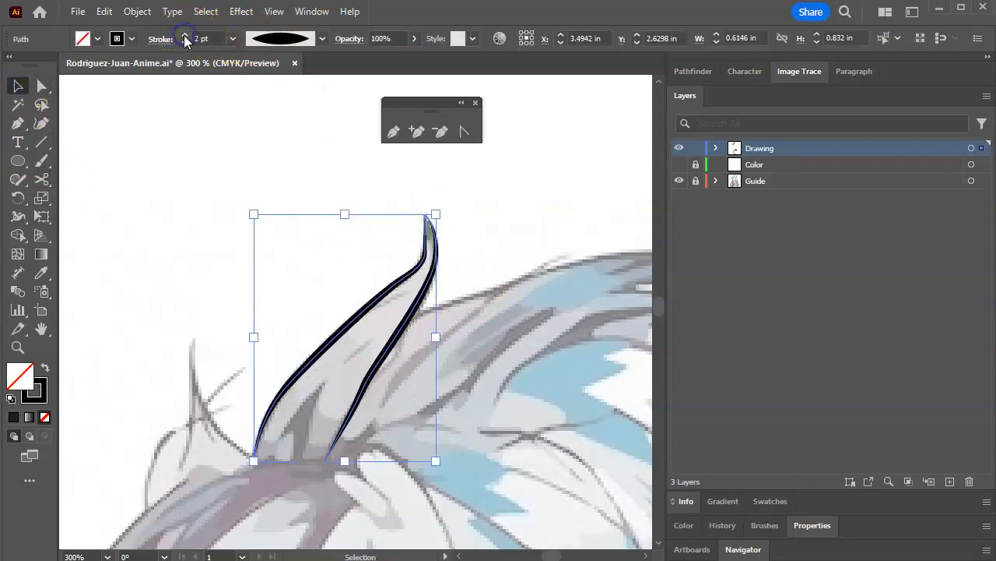
{"action": "left_click", "coordinate": [299, 185]}
Start a Pen path along the upper edge of the hood, from the jaw to the hood's upper bend
{"action": "scroll", "coordinate": [448, 353], "scroll_direction": "down", "scroll_amount": 2}
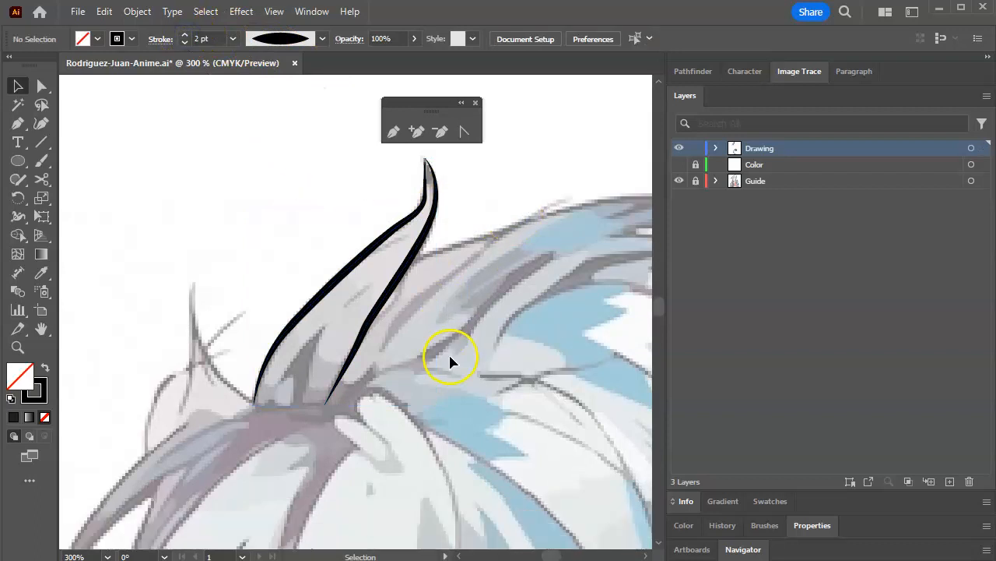
{"action": "scroll", "coordinate": [449, 352], "scroll_direction": "up", "scroll_amount": 2}
{"action": "left_click_drag", "start_coordinate": [503, 360], "coordinate": [389, 185]}
{"action": "left_click_drag", "start_coordinate": [363, 352], "coordinate": [337, 363]}
{"action": "left_click_drag", "start_coordinate": [438, 361], "coordinate": [343, 180]}
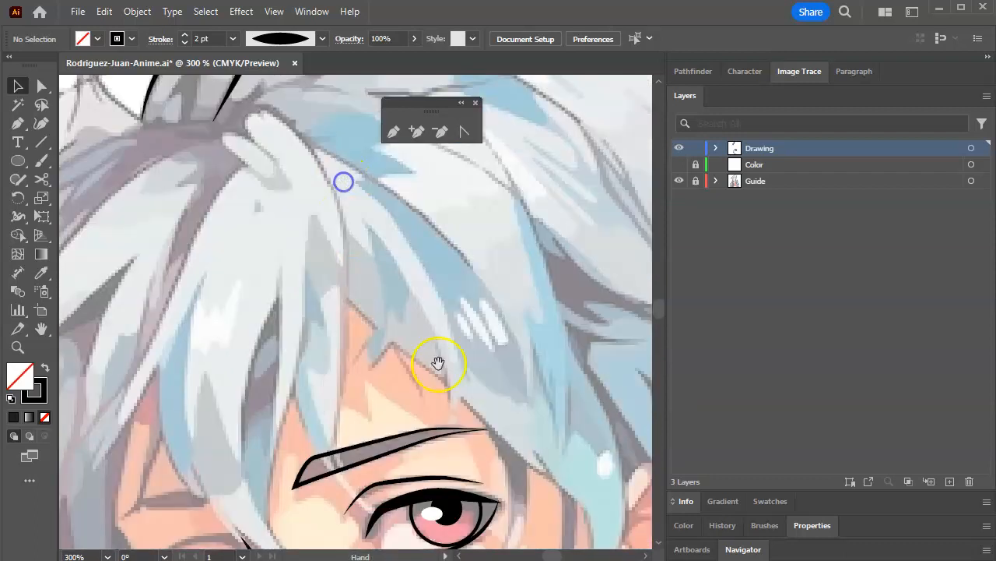
{"action": "left_click_drag", "start_coordinate": [451, 240], "coordinate": [412, 173]}
{"action": "left_click_drag", "start_coordinate": [464, 223], "coordinate": [421, 170]}
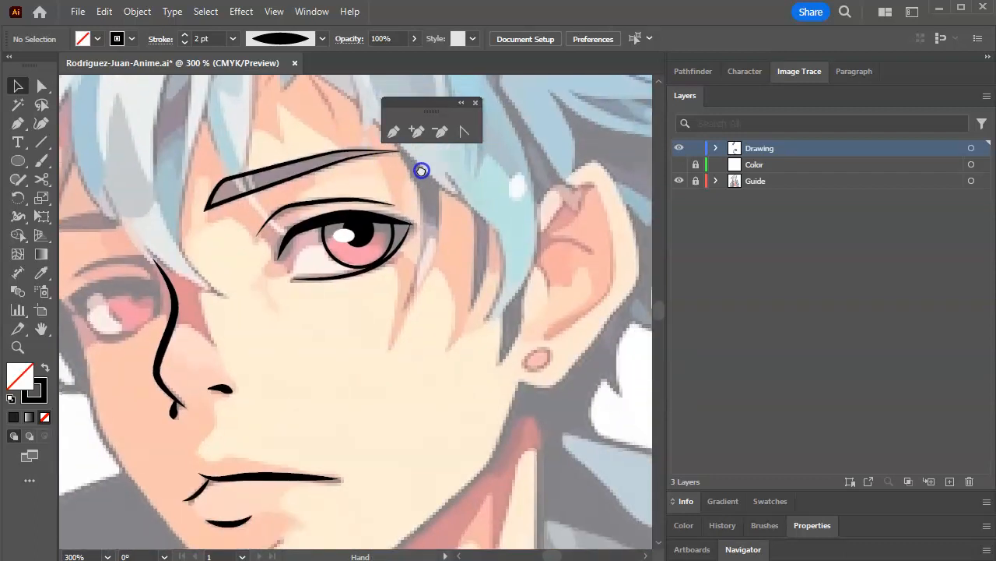
{"action": "left_click_drag", "start_coordinate": [526, 466], "coordinate": [572, 340]}
{"action": "left_click_drag", "start_coordinate": [403, 397], "coordinate": [652, 144]}
{"action": "left_click_drag", "start_coordinate": [465, 298], "coordinate": [502, 376]}
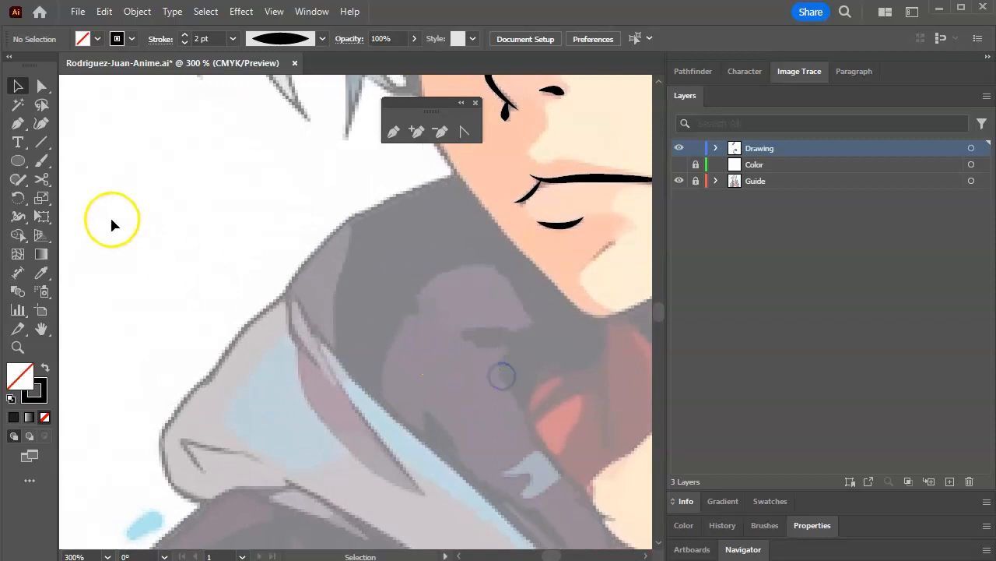
{"action": "left_click", "coordinate": [17, 123]}
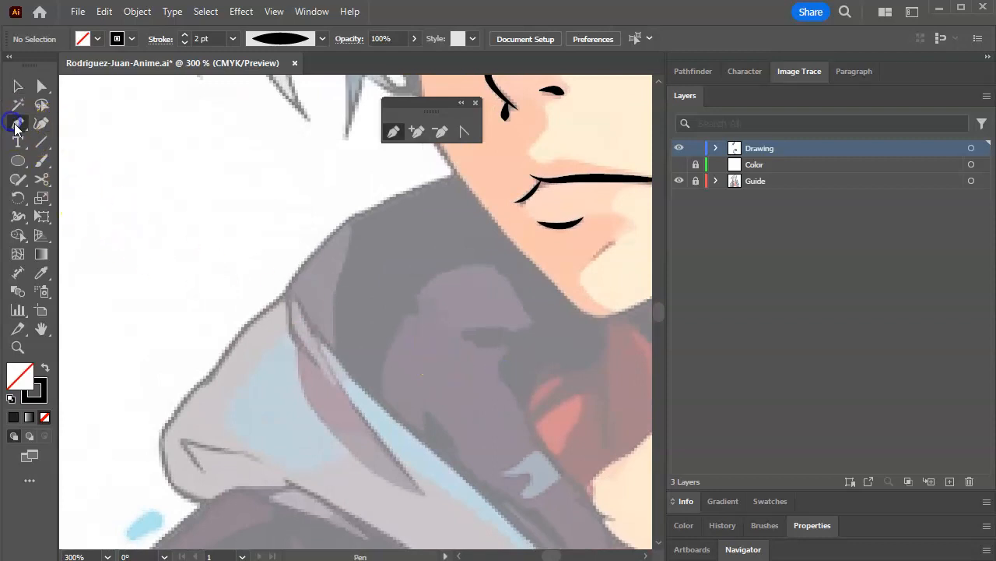
{"action": "left_click", "coordinate": [456, 173]}
{"action": "left_click", "coordinate": [378, 206]}
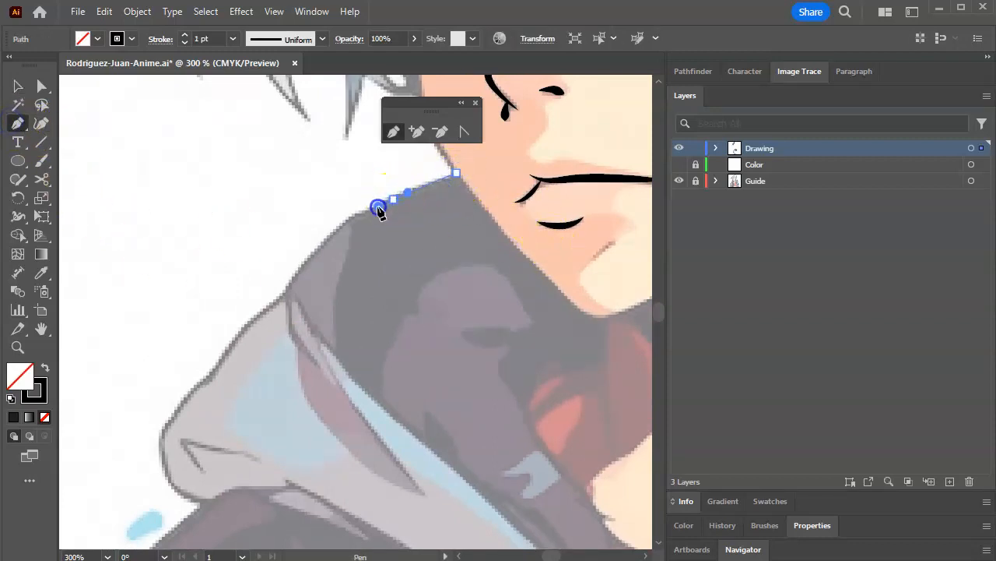
{"action": "left_click", "coordinate": [354, 219]}
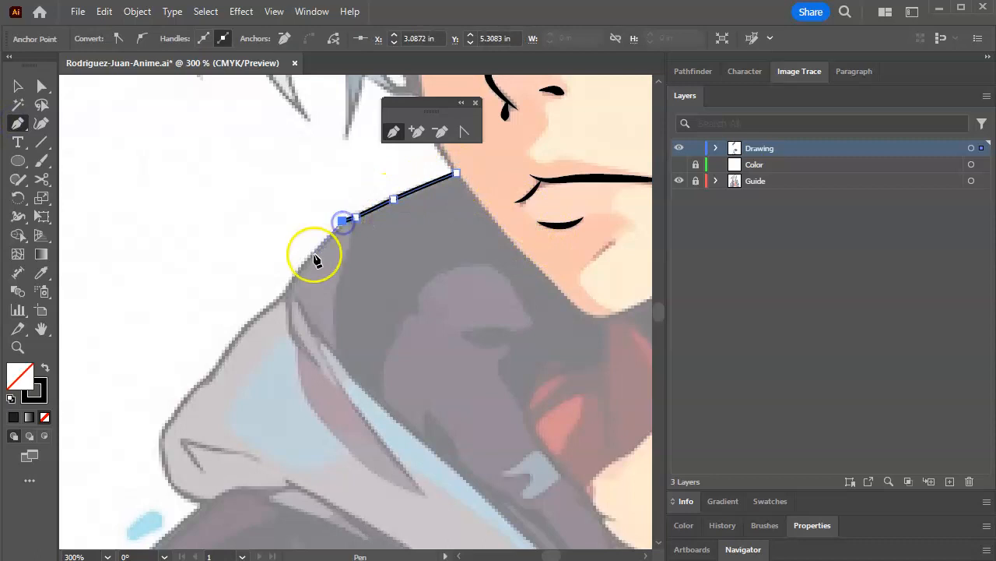
Continue the hood path down its outer edge and around the rounded lower corner
{"action": "left_click_drag", "start_coordinate": [296, 272], "coordinate": [277, 302]}
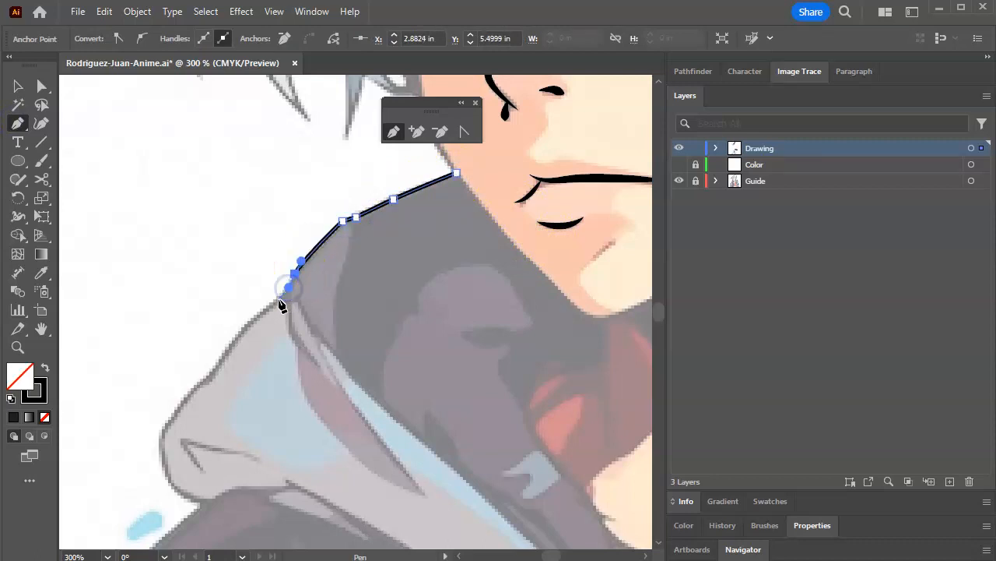
{"action": "left_click_drag", "start_coordinate": [227, 349], "coordinate": [207, 378]}
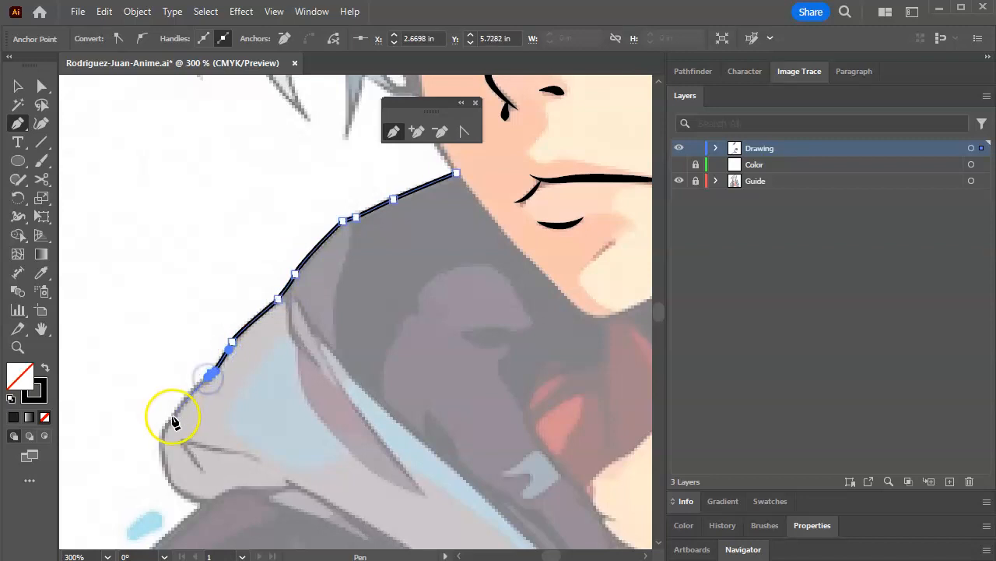
{"action": "left_click_drag", "start_coordinate": [161, 431], "coordinate": [231, 509]}
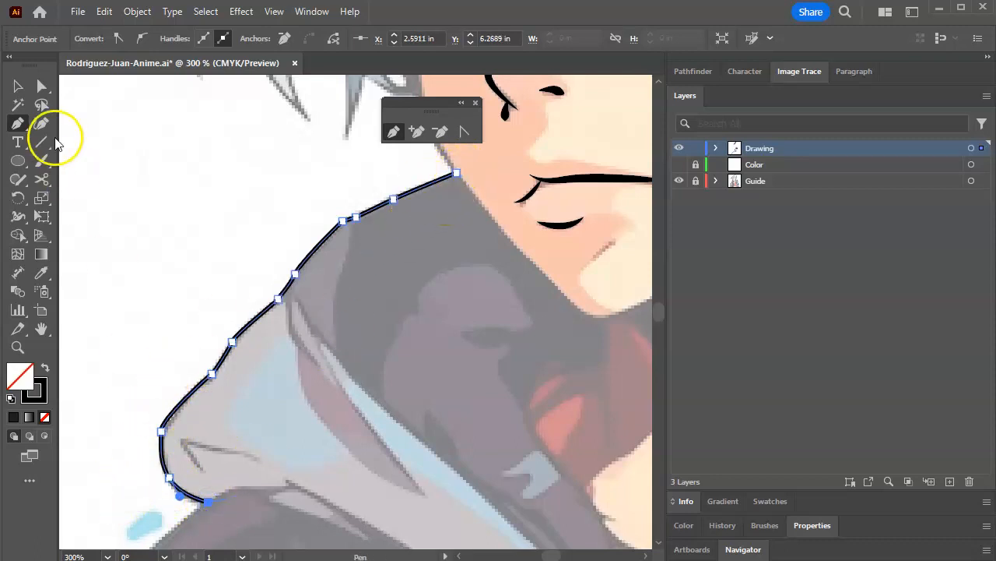
Apply the elliptical width profile and a 2 pt stroke to the hood outline, and check it with the Guide layer temporarily hidden
{"action": "left_click", "coordinate": [19, 86]}
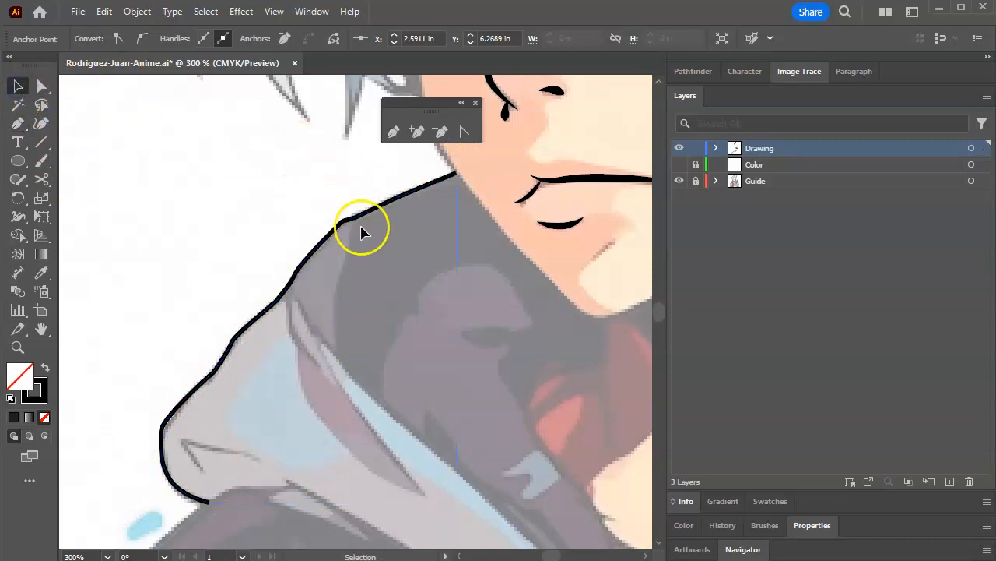
{"action": "left_click", "coordinate": [361, 220]}
{"action": "left_click", "coordinate": [323, 39]}
{"action": "left_click", "coordinate": [275, 84]}
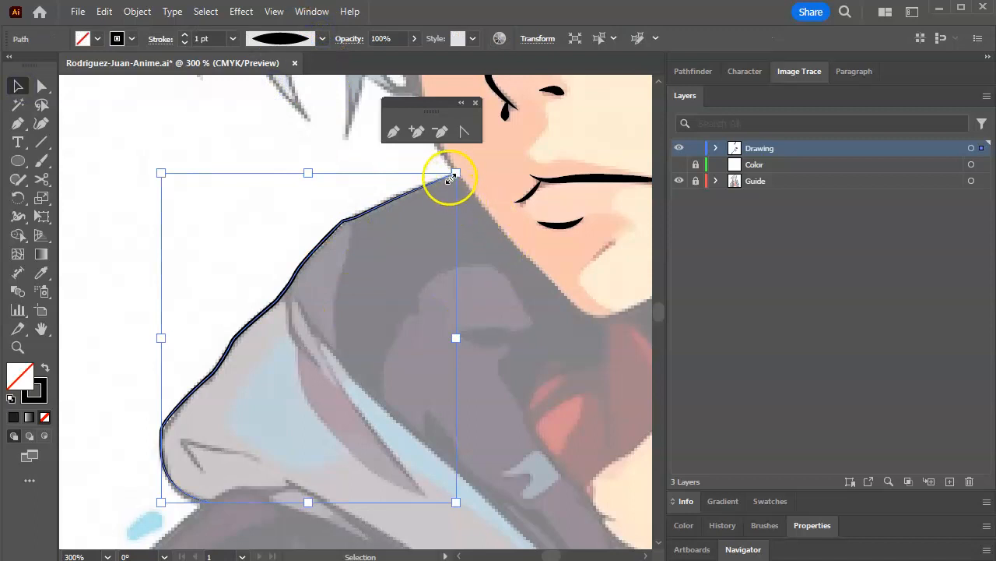
{"action": "left_click", "coordinate": [184, 35]}
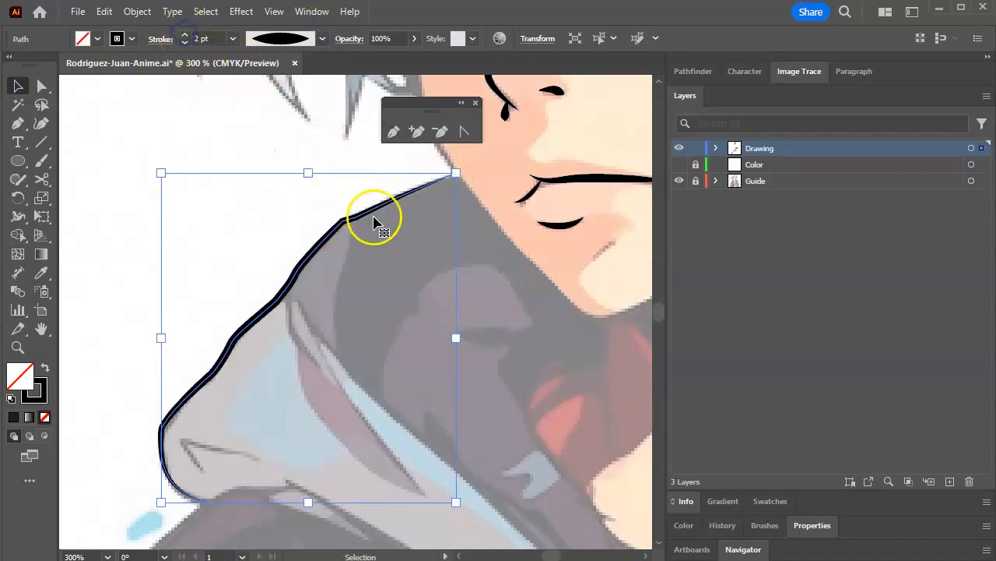
{"action": "left_click", "coordinate": [478, 229]}
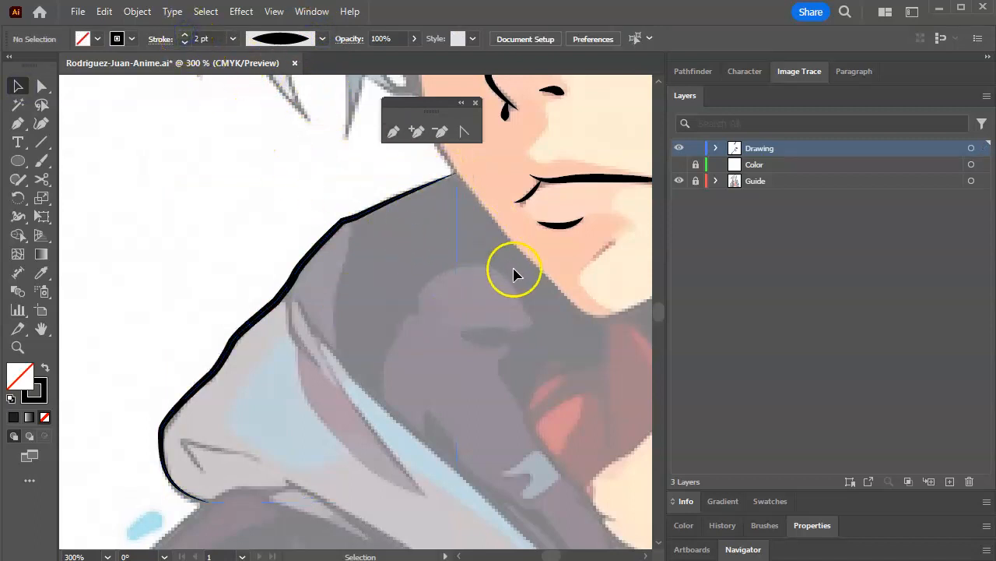
{"action": "left_click", "coordinate": [678, 181]}
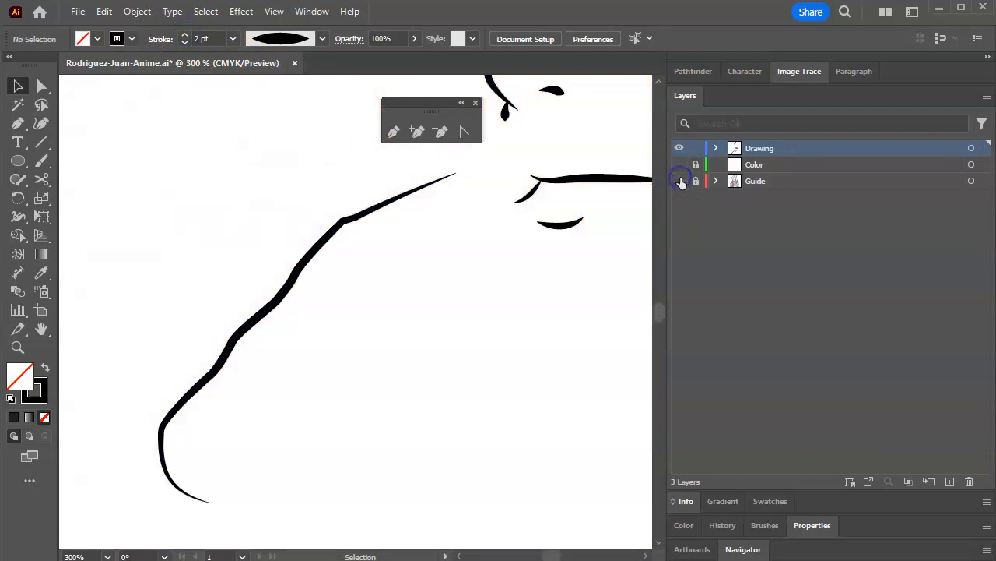
{"action": "left_click", "coordinate": [679, 181]}
Trace the outer edge of the face with the Pen tool, from the shaded eye's outer corner down to just before the chin
{"action": "left_click_drag", "start_coordinate": [527, 276], "coordinate": [324, 443]}
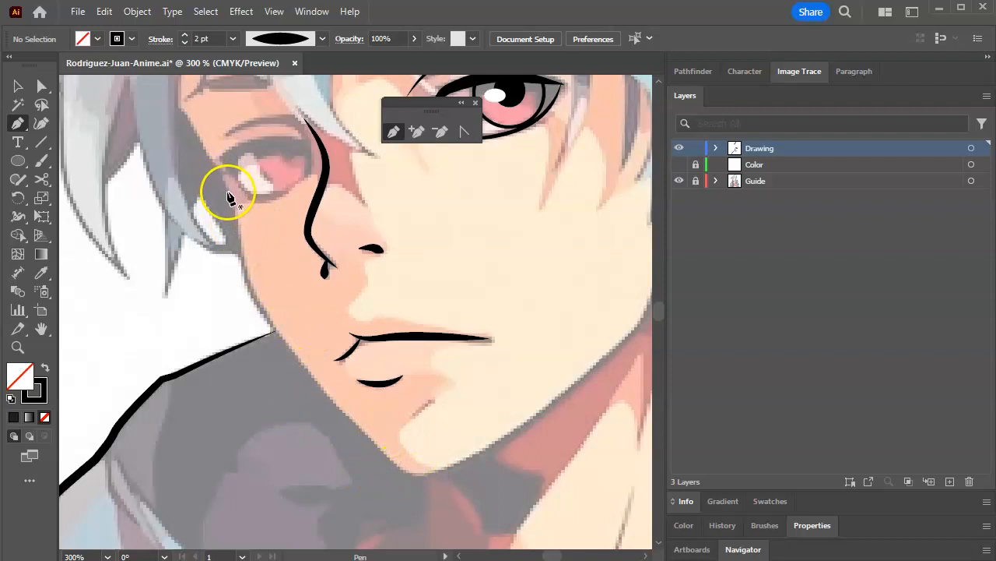
{"action": "left_click", "coordinate": [226, 191]}
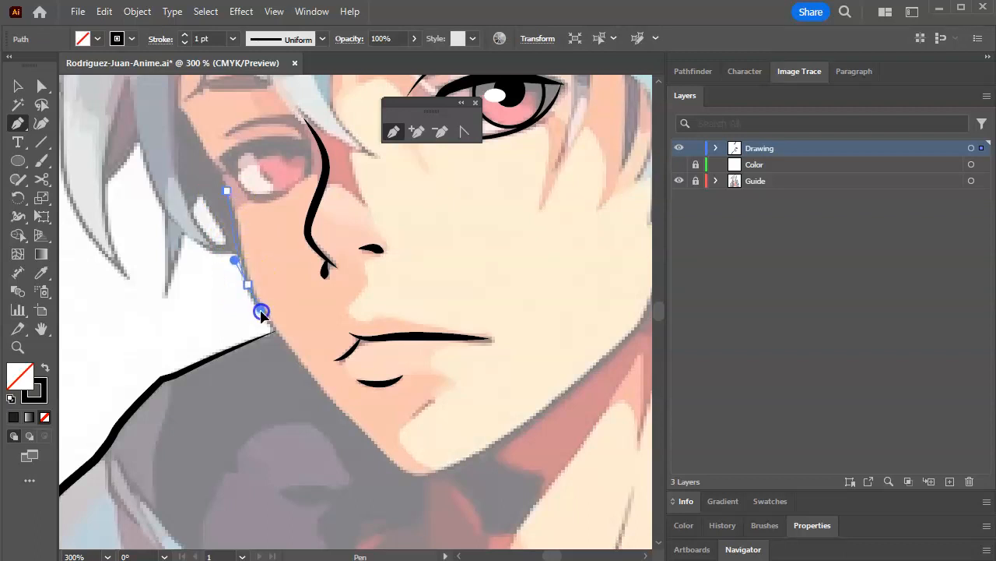
{"action": "left_click", "coordinate": [264, 320]}
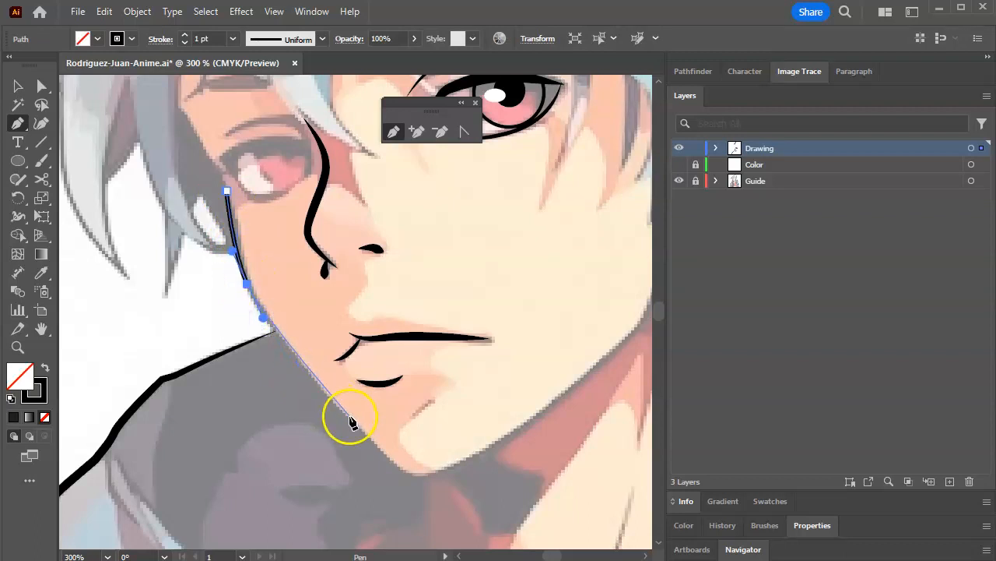
{"action": "left_click_drag", "start_coordinate": [321, 388], "coordinate": [333, 403]}
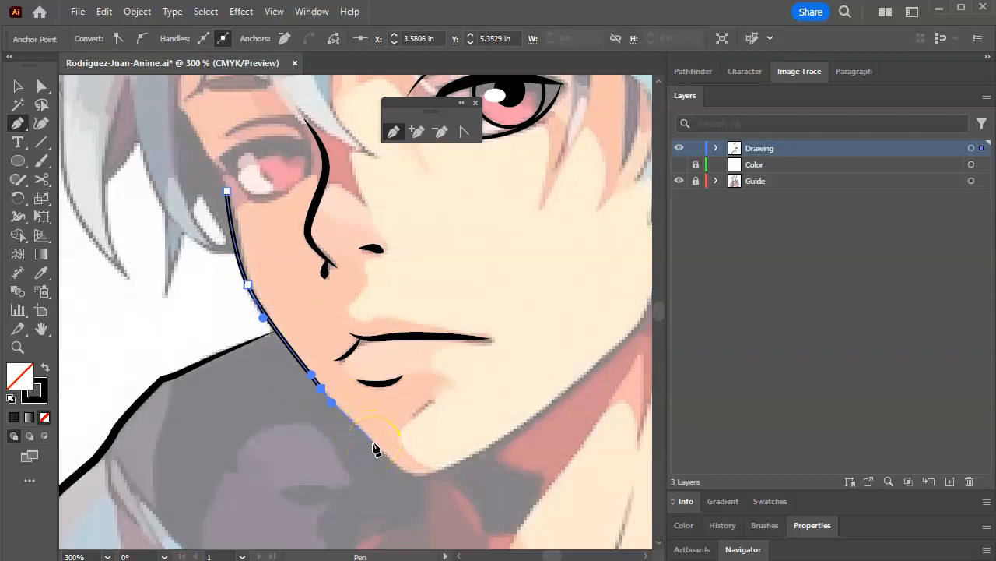
{"action": "left_click_drag", "start_coordinate": [374, 444], "coordinate": [398, 467]}
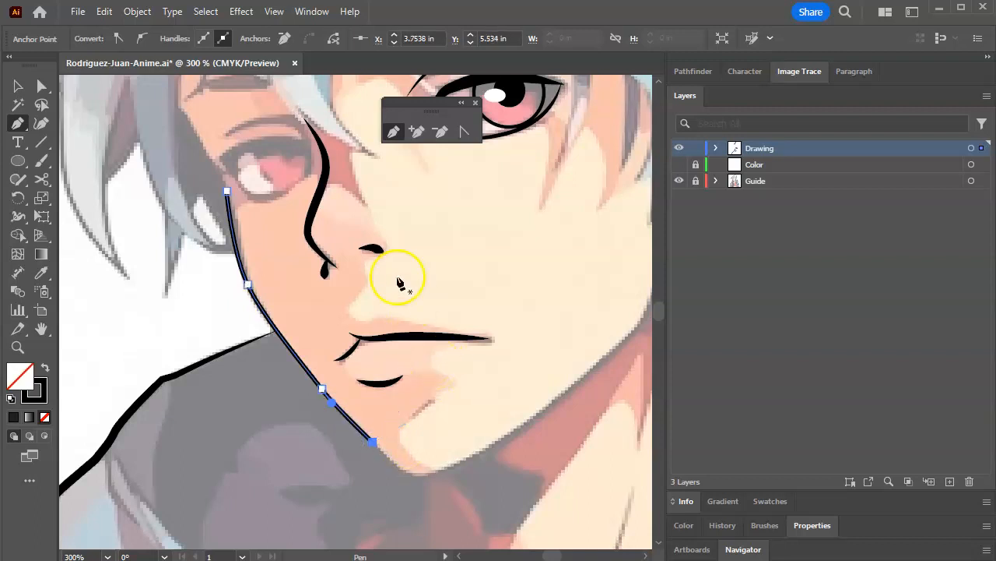
Bend the upper end of the cheek line with the Anchor Point tool so it follows the guide, and deselect the path
{"action": "left_click", "coordinate": [465, 131]}
{"action": "left_click_drag", "start_coordinate": [228, 191], "coordinate": [239, 214]}
{"action": "left_click", "coordinate": [18, 86]}
{"action": "left_click", "coordinate": [247, 217]}
{"action": "left_click", "coordinate": [260, 249]}
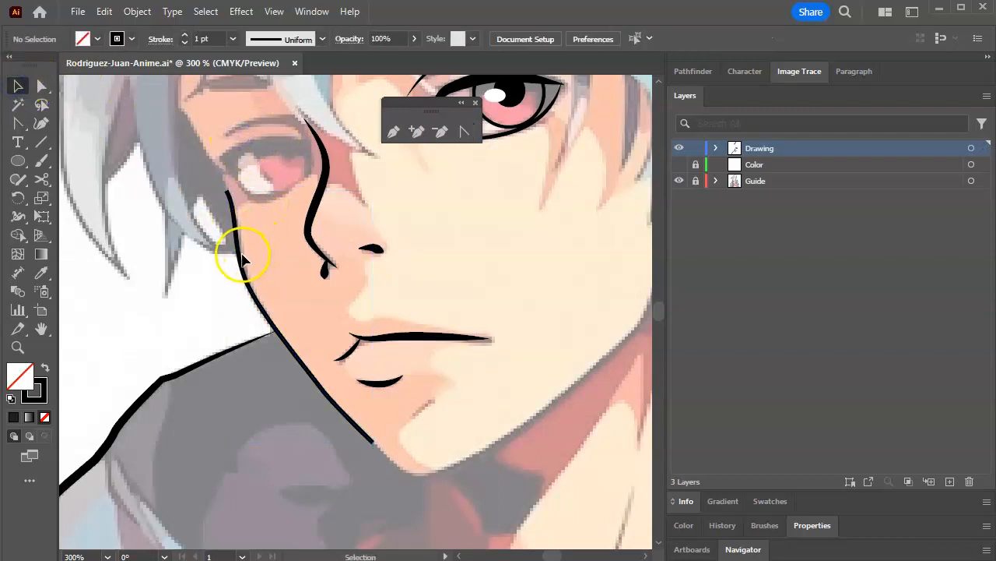
Apply the elliptical width profile tapered at both ends and a 2 pt stroke to the cheek line
{"action": "left_click", "coordinate": [243, 252]}
{"action": "left_click", "coordinate": [320, 39]}
{"action": "left_click", "coordinate": [281, 89]}
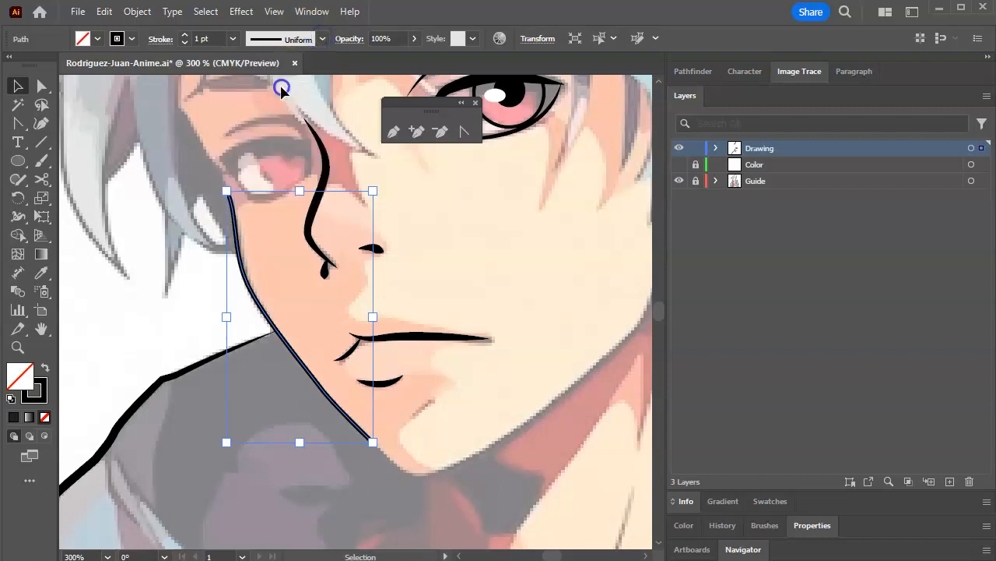
{"action": "left_click", "coordinate": [185, 35]}
{"action": "left_click", "coordinate": [457, 510]}
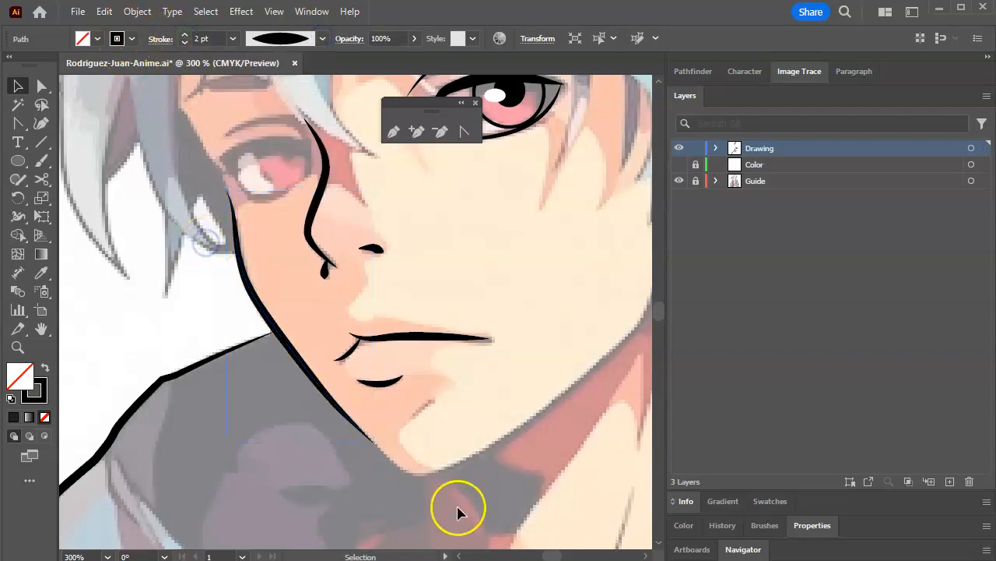
Draw a Pen path along the temple, from the hair beside the eyebrow down to the top of the cheek line
{"action": "scroll", "coordinate": [337, 267], "scroll_direction": "up", "scroll_amount": 3}
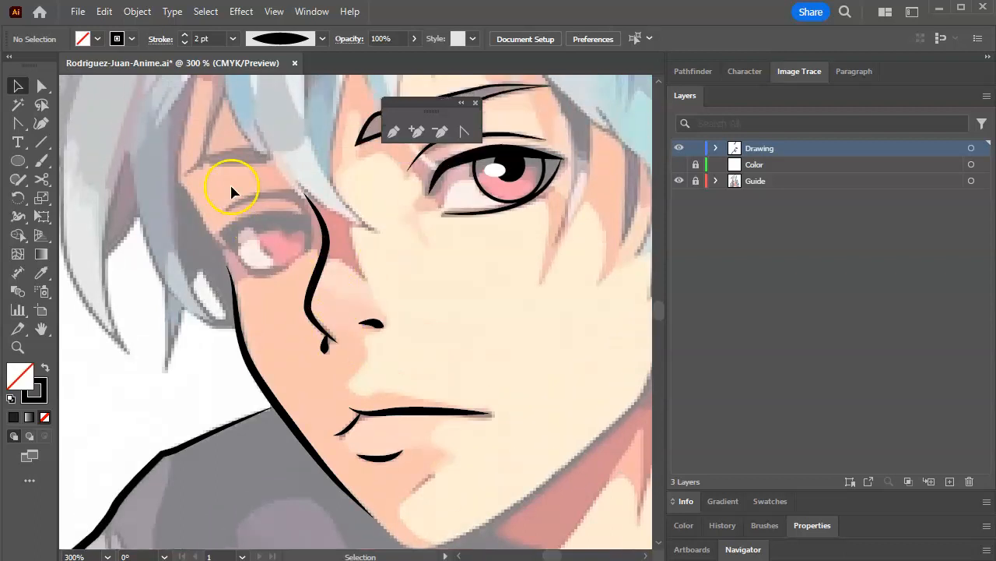
{"action": "left_click", "coordinate": [390, 133]}
{"action": "left_click", "coordinate": [173, 178]}
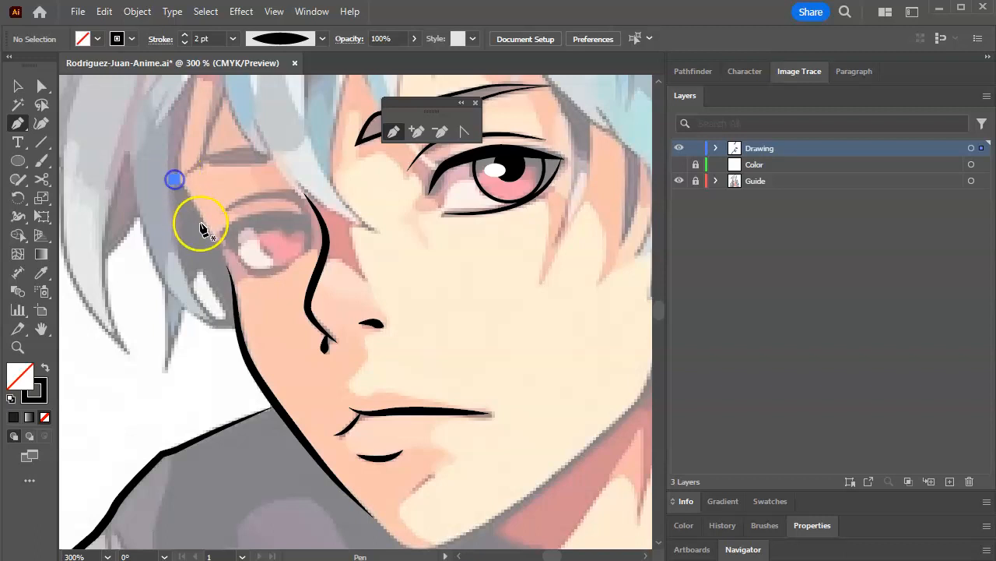
{"action": "left_click_drag", "start_coordinate": [213, 242], "coordinate": [232, 264]}
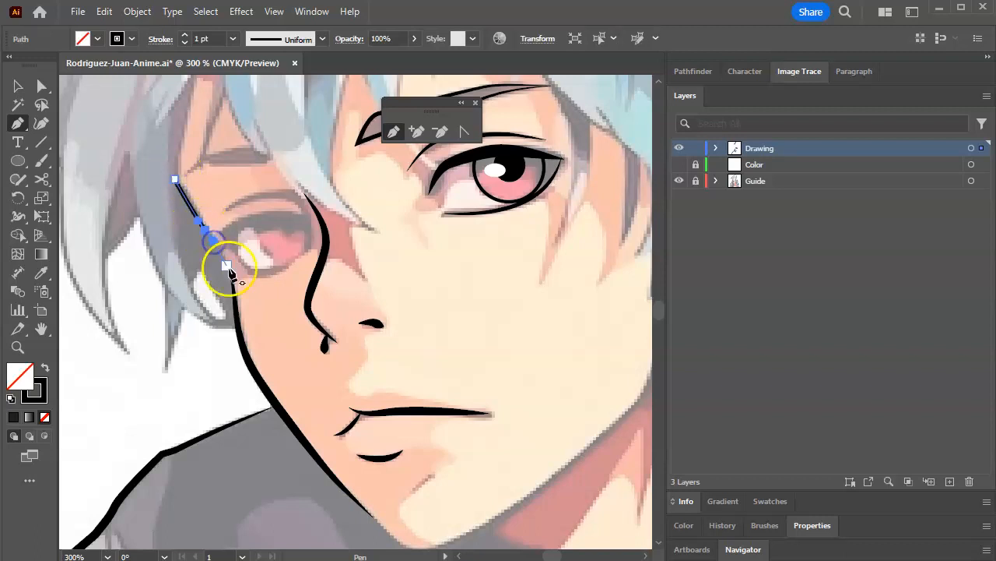
{"action": "left_click", "coordinate": [226, 265]}
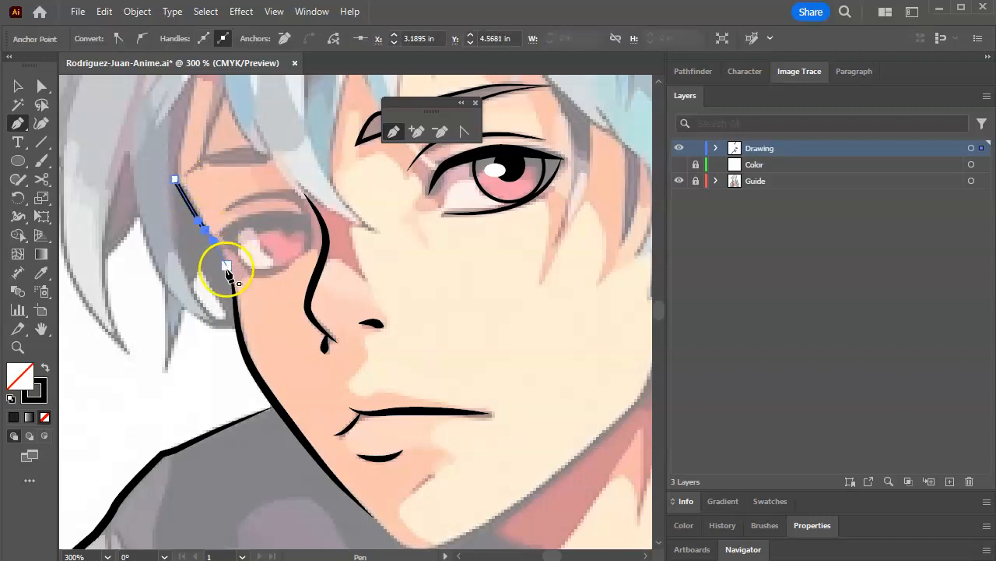
{"action": "left_click_drag", "start_coordinate": [233, 264], "coordinate": [266, 272]}
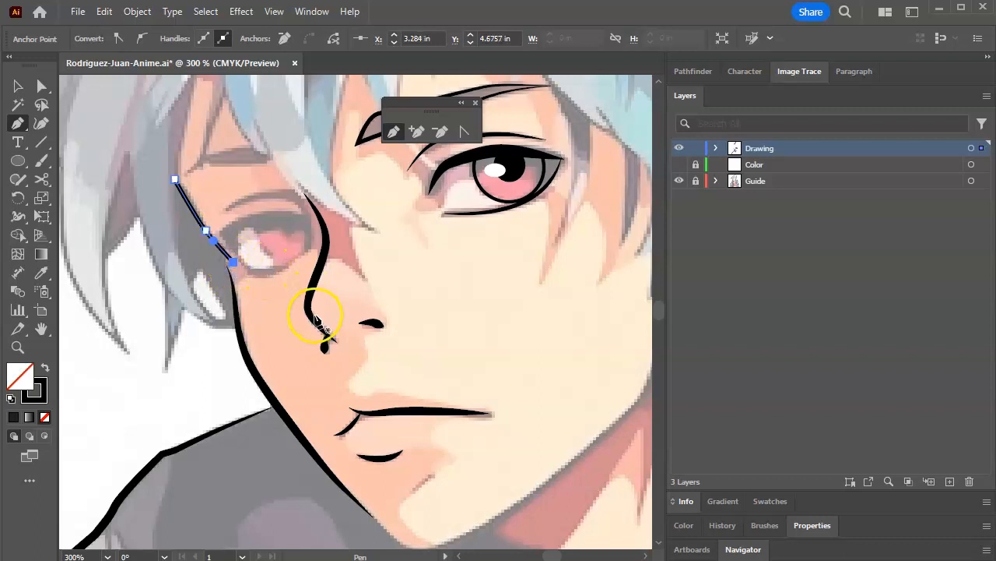
Apply the elliptical width profile tapered at both ends to the temple line
{"action": "key", "text": "ctrl+equal"}
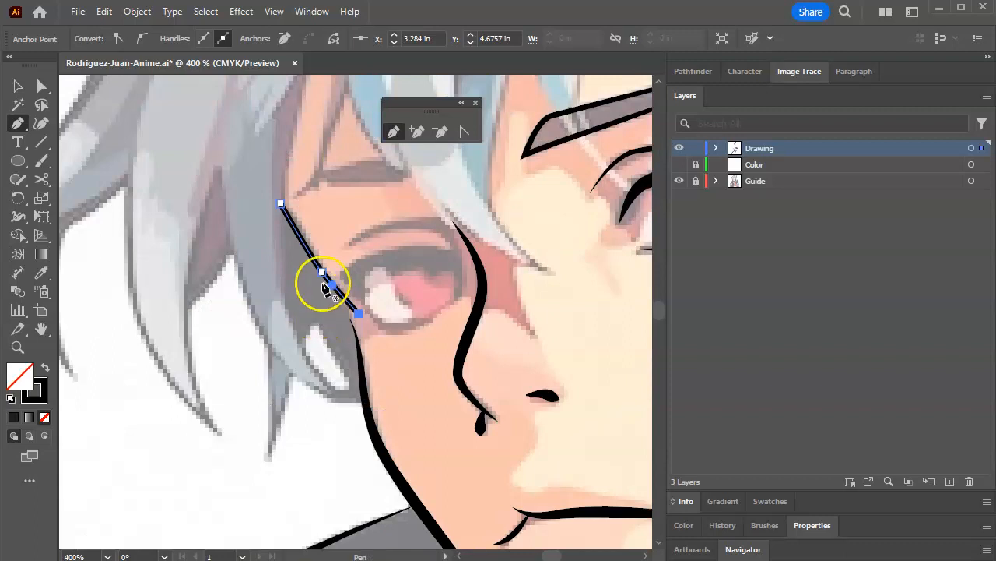
{"action": "left_click", "coordinate": [18, 85]}
{"action": "left_click", "coordinate": [311, 241]}
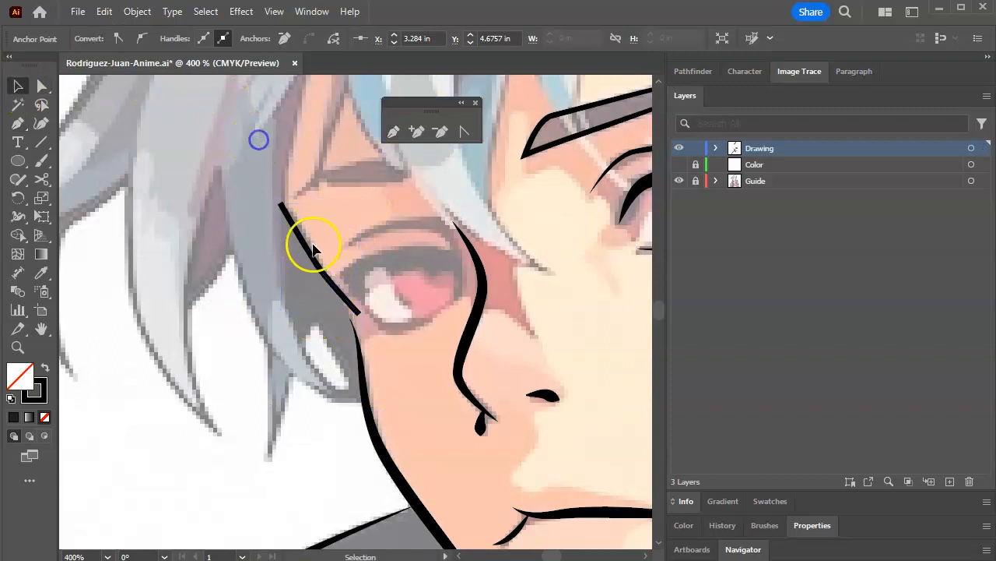
{"action": "left_click", "coordinate": [316, 261]}
{"action": "left_click", "coordinate": [321, 39]}
{"action": "left_click", "coordinate": [284, 90]}
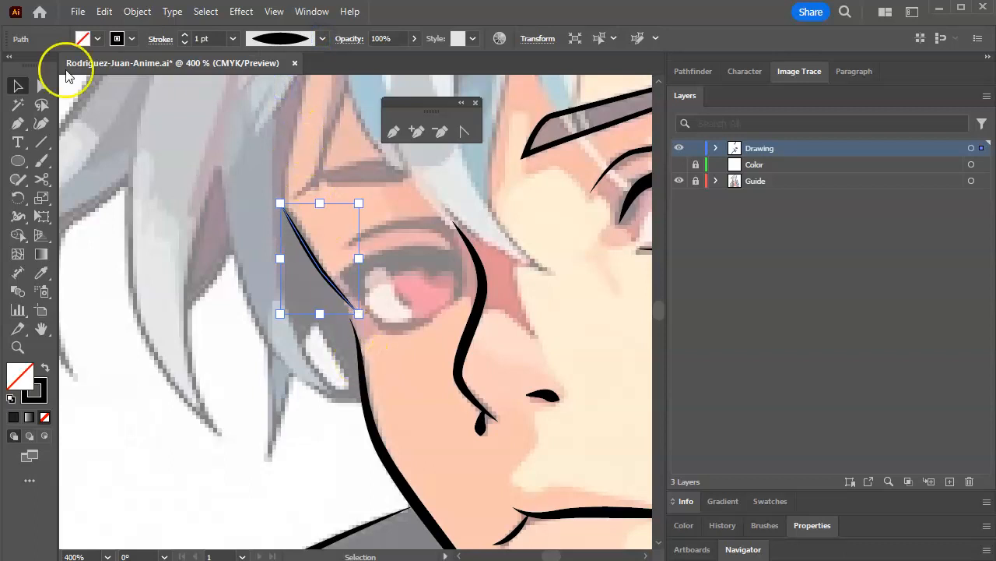
Move the temple line's lower anchor point so that it meets the top of the cheek line
{"action": "left_click", "coordinate": [43, 86]}
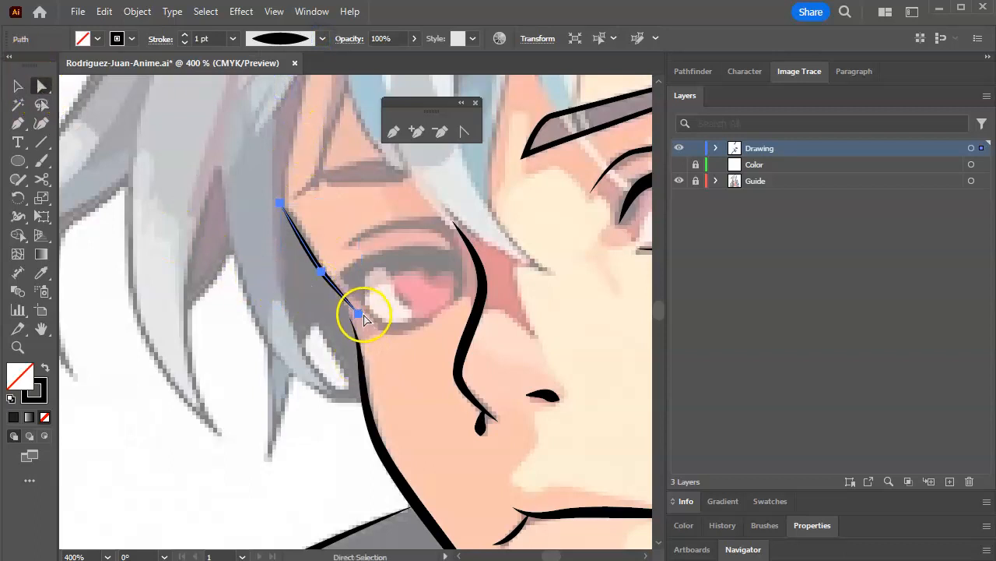
{"action": "left_click_drag", "start_coordinate": [363, 318], "coordinate": [351, 328]}
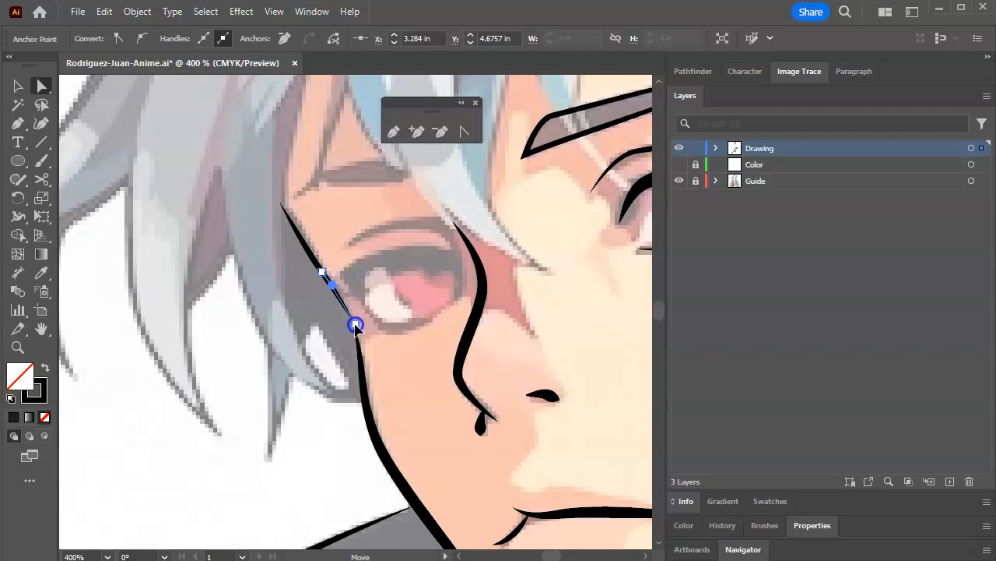
{"action": "left_click", "coordinate": [367, 257]}
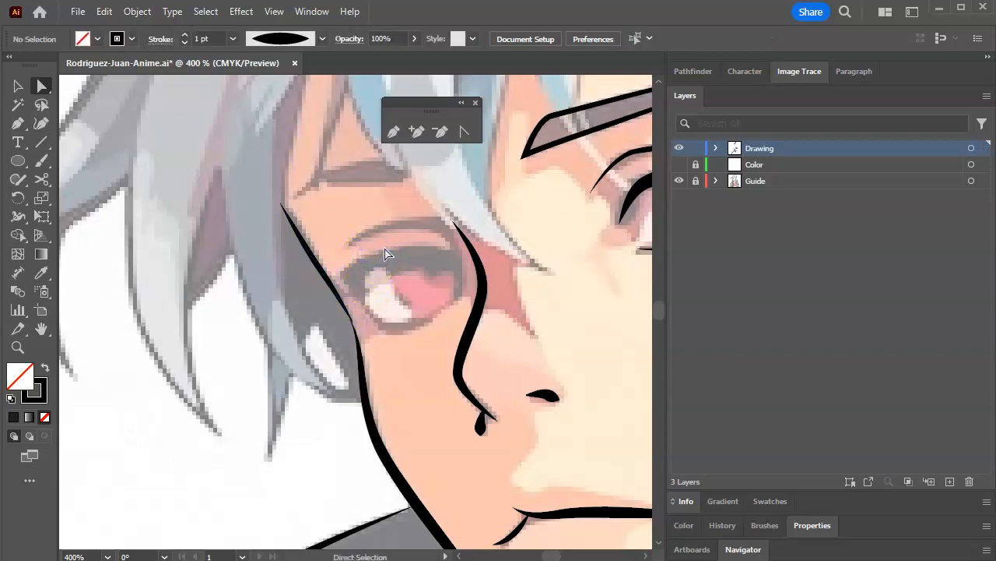
Set the temple line's stroke weight to 2 pt
{"action": "left_click", "coordinate": [310, 257]}
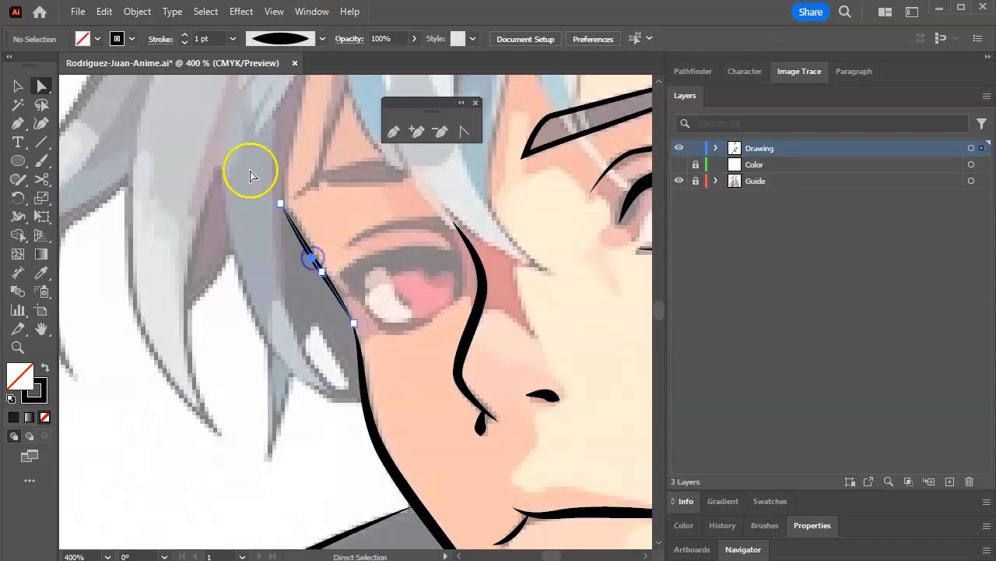
{"action": "left_click", "coordinate": [19, 85]}
{"action": "left_click", "coordinate": [324, 189]}
{"action": "left_click", "coordinate": [309, 254]}
{"action": "left_click", "coordinate": [183, 36]}
{"action": "left_click", "coordinate": [229, 128]}
{"action": "left_click", "coordinate": [394, 290]}
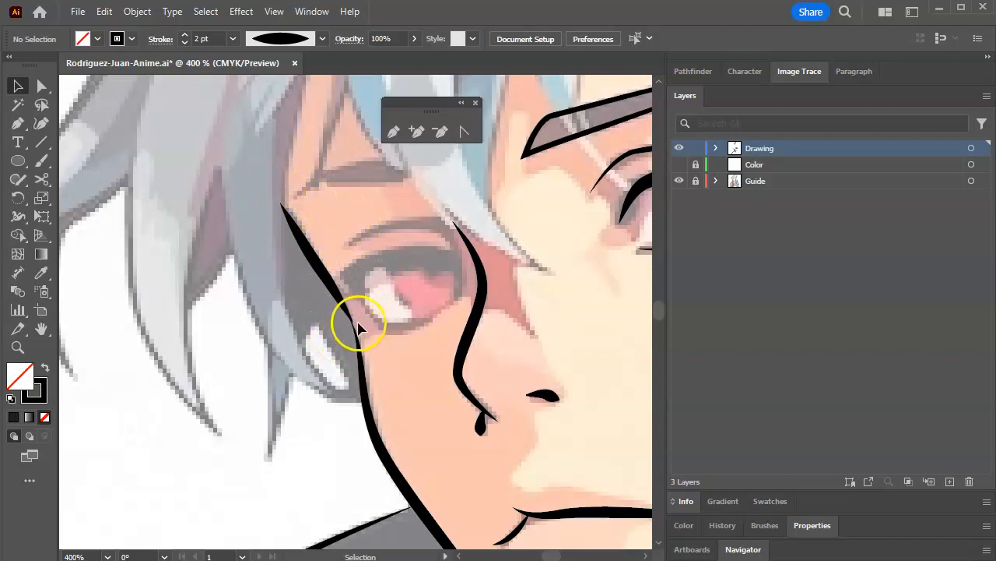
Start a Pen path at the lower end of the cheek line and curve it around the chin
{"action": "left_click_drag", "start_coordinate": [386, 345], "coordinate": [285, 211]}
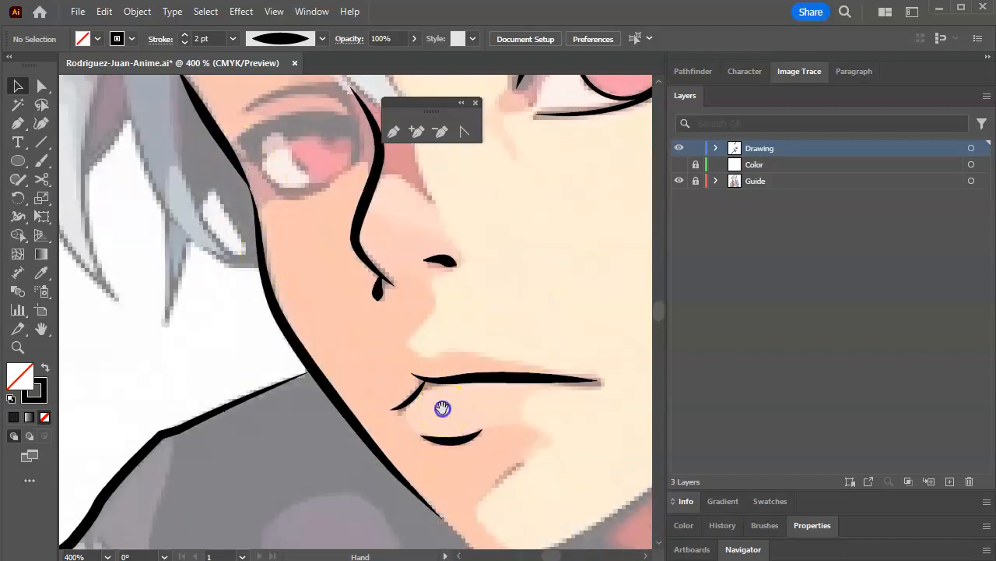
{"action": "left_click_drag", "start_coordinate": [443, 408], "coordinate": [283, 257]}
{"action": "left_click_drag", "start_coordinate": [364, 403], "coordinate": [344, 403]}
{"action": "left_click", "coordinate": [17, 123]}
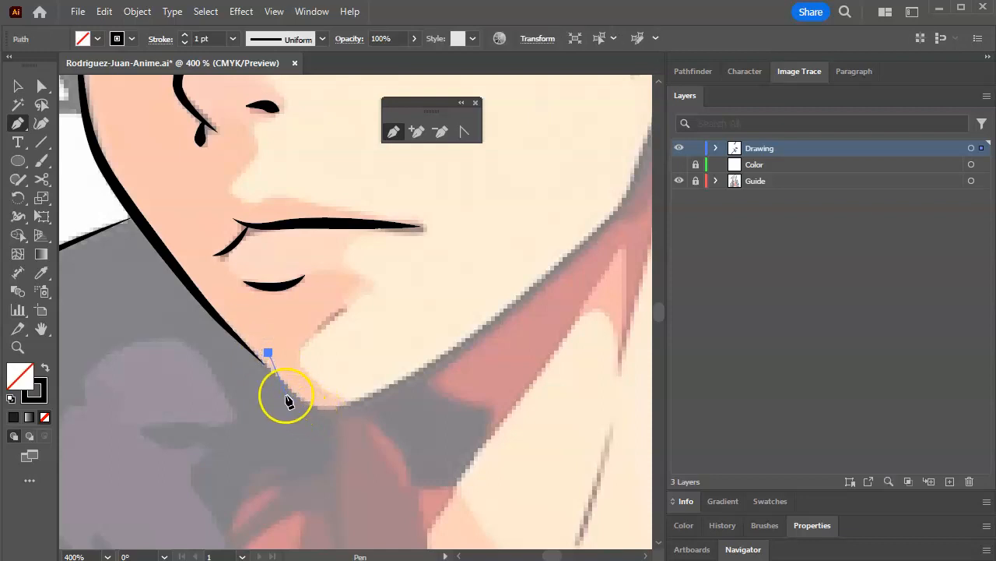
{"action": "left_click_drag", "start_coordinate": [314, 410], "coordinate": [344, 414]}
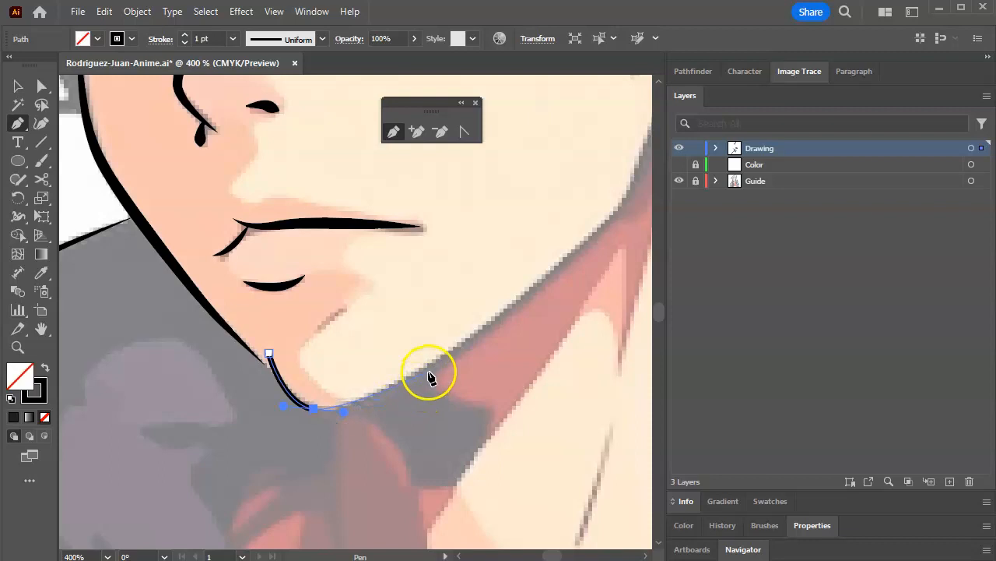
Continue the chin path along the jawline up to the base of the earlobe, and end the path there
{"action": "left_click_drag", "start_coordinate": [504, 313], "coordinate": [334, 412]}
{"action": "left_click_drag", "start_coordinate": [374, 350], "coordinate": [391, 331]}
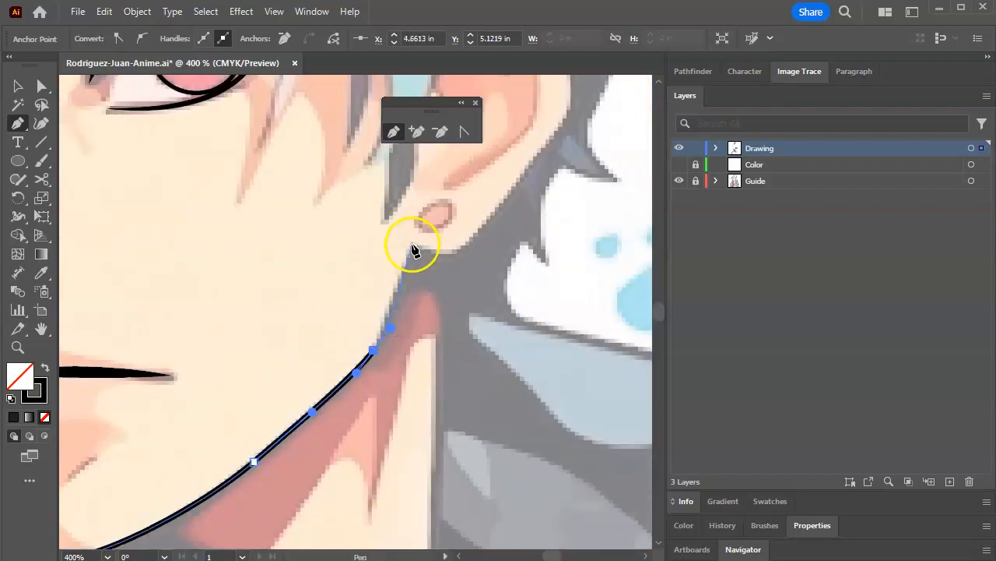
{"action": "left_click", "coordinate": [413, 246]}
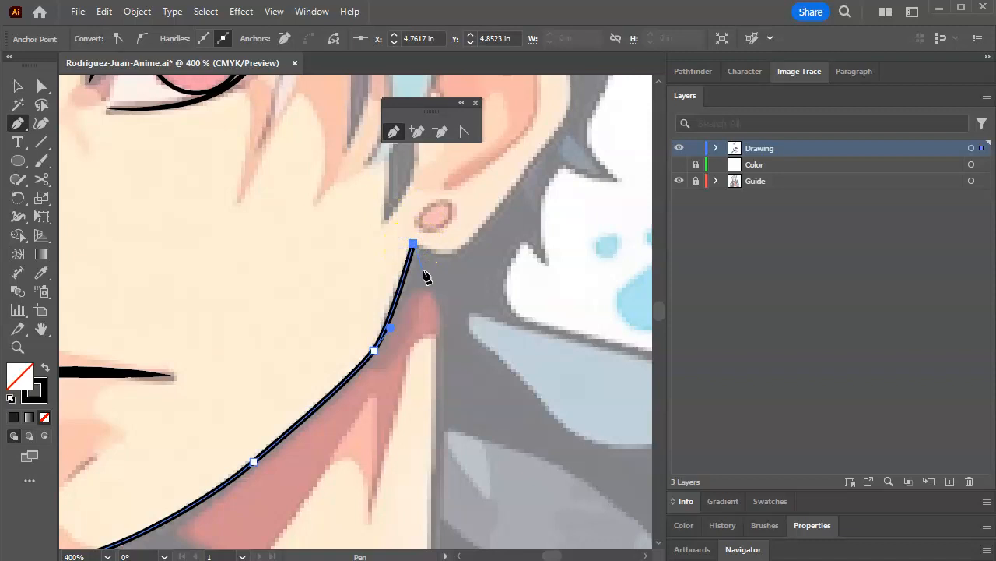
{"action": "left_click_drag", "start_coordinate": [423, 405], "coordinate": [562, 305]}
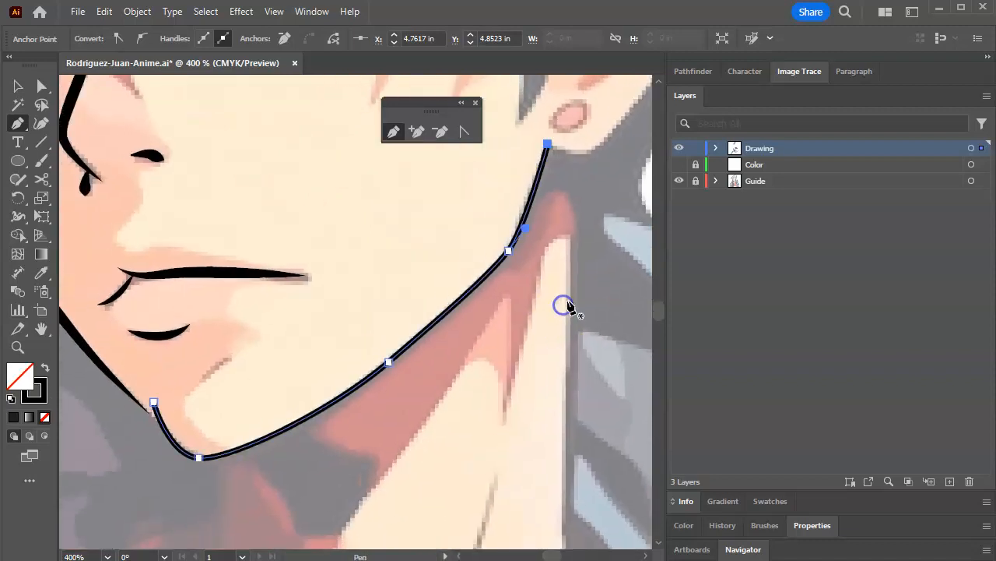
{"action": "key", "text": "ctrl+minus"}
{"action": "left_click_drag", "start_coordinate": [394, 399], "coordinate": [567, 297]}
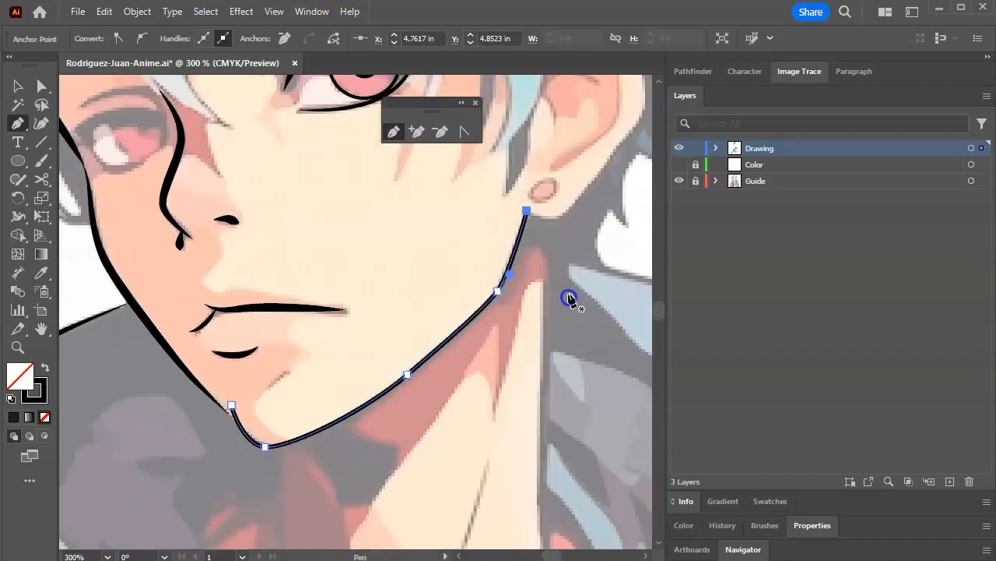
{"action": "left_click", "coordinate": [18, 87]}
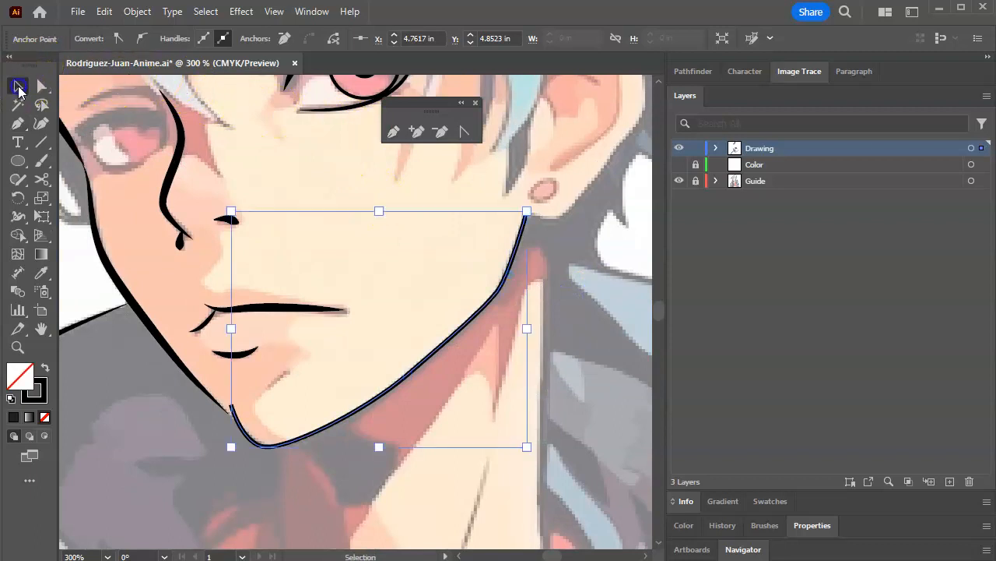
{"action": "left_click", "coordinate": [330, 192]}
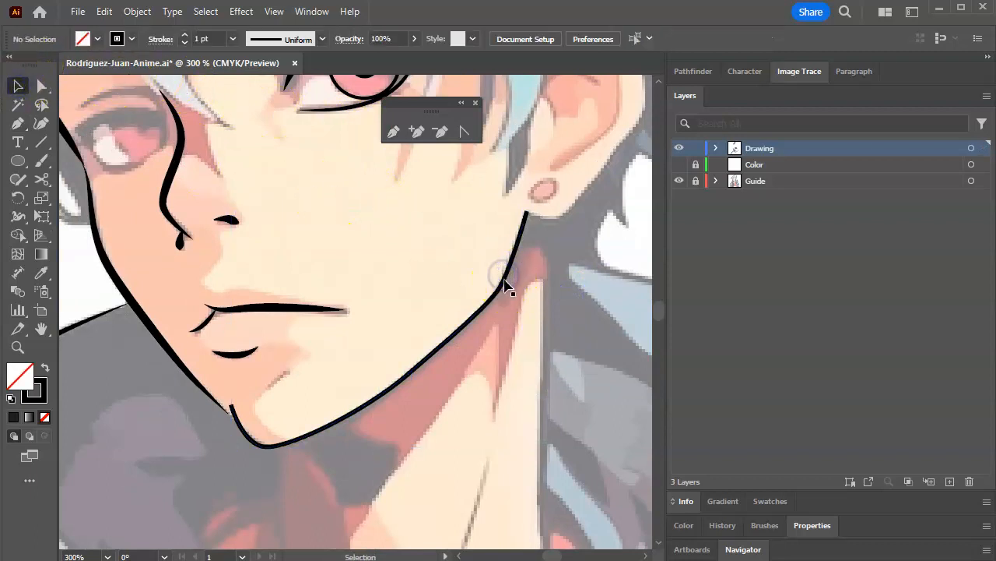
Apply the tapered, lens-shaped width profile to the chin and jaw line and set its stroke weight to 2 pt
{"action": "left_click", "coordinate": [505, 282]}
{"action": "left_click", "coordinate": [319, 39]}
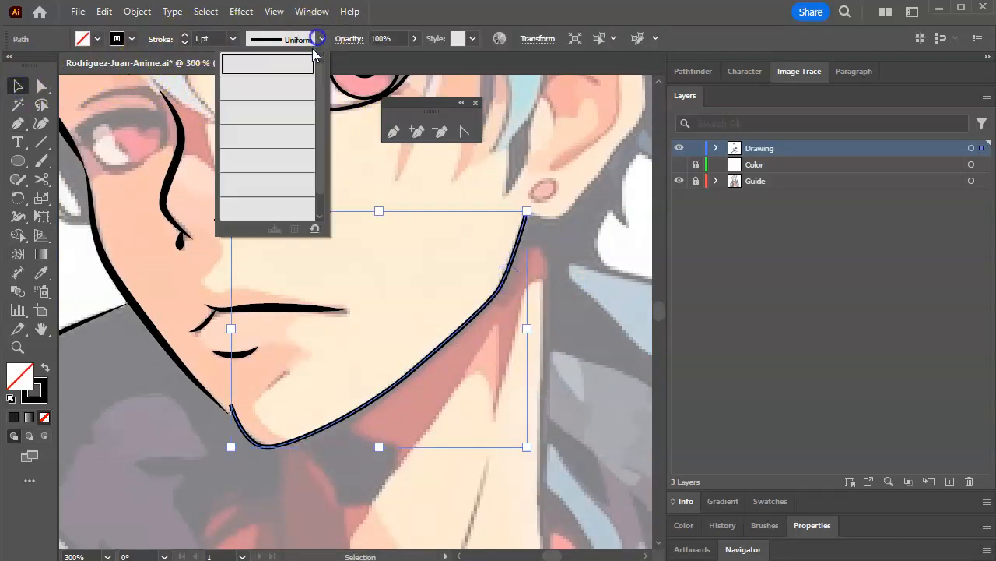
{"action": "left_click", "coordinate": [265, 86]}
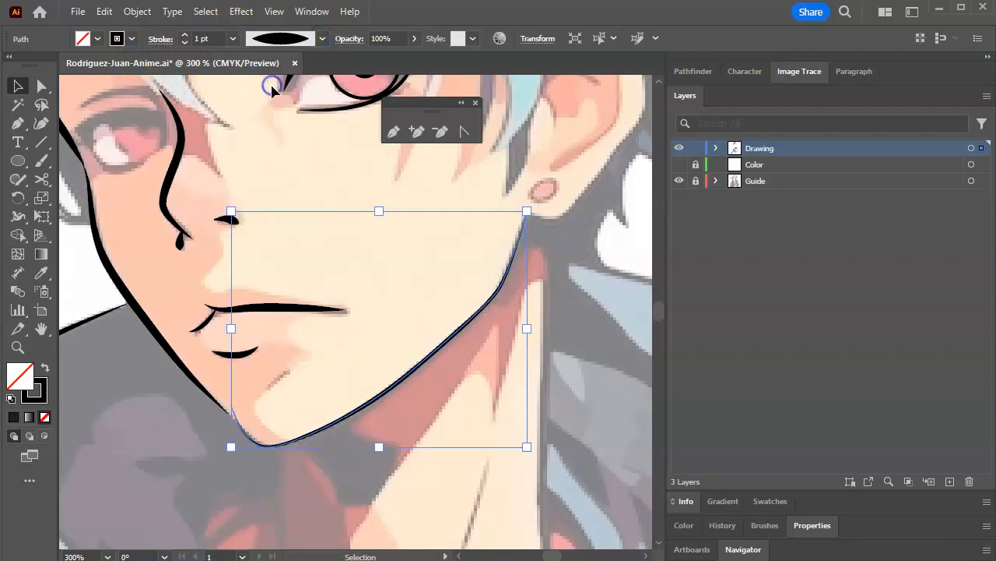
{"action": "left_click", "coordinate": [185, 34]}
{"action": "left_click", "coordinate": [355, 191]}
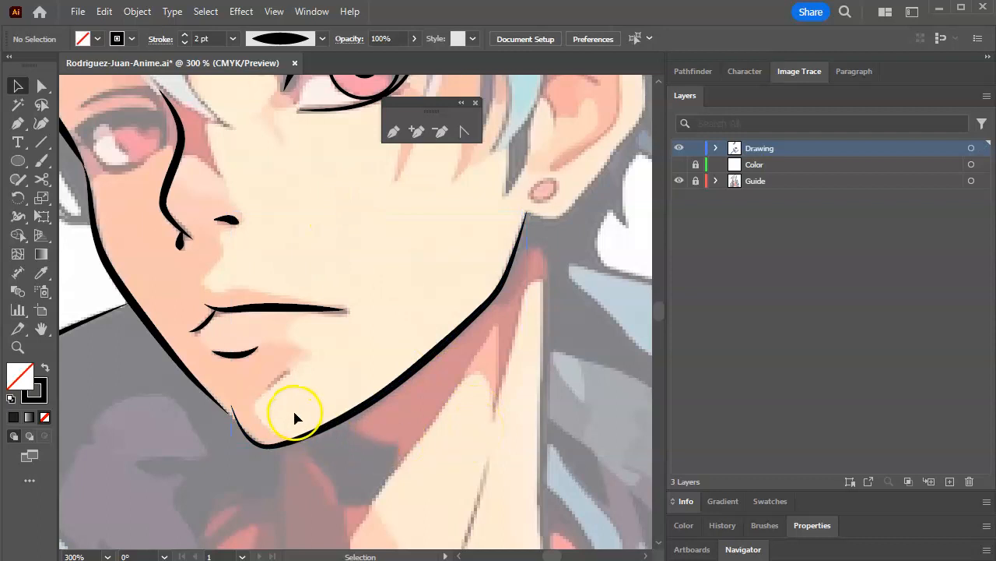
Try to move the start of the chin line onto the lower end of the cheek line, and undo the move
{"action": "key", "text": "ctrl+equal"}
{"action": "left_click_drag", "start_coordinate": [176, 460], "coordinate": [416, 250]}
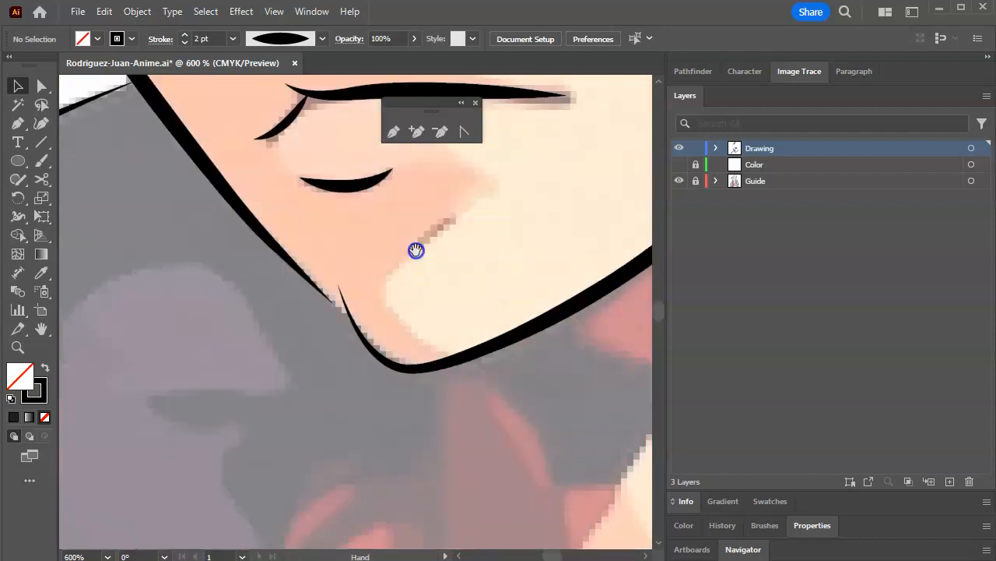
{"action": "left_click", "coordinate": [354, 315]}
{"action": "left_click", "coordinate": [42, 85]}
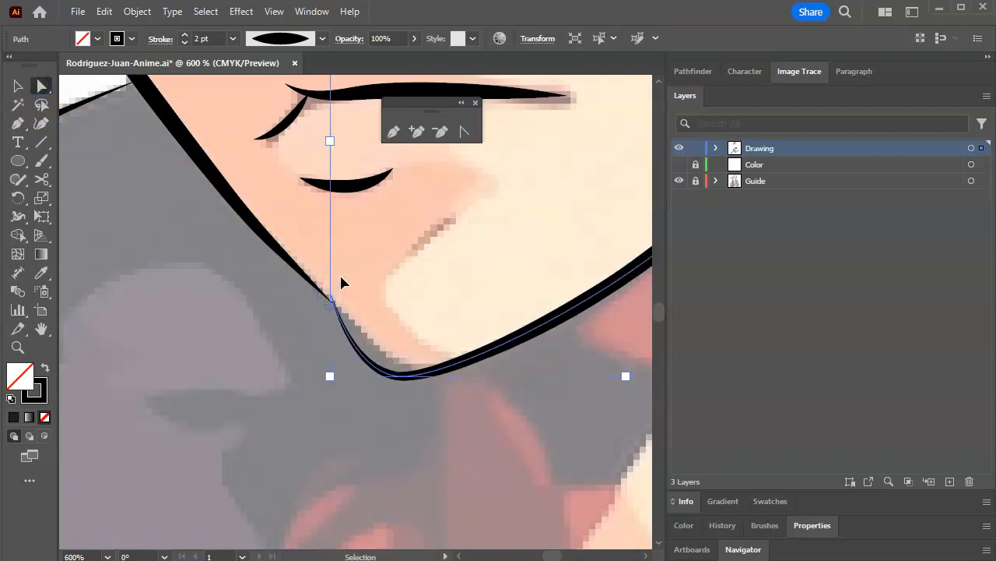
{"action": "left_click", "coordinate": [338, 285]}
{"action": "left_click_drag", "start_coordinate": [338, 285], "coordinate": [328, 304]}
{"action": "key", "text": "ctrl+z"}
Extend the cheek line by moving its lower anchor point onto the chin line so the two strokes meet
{"action": "left_click", "coordinate": [374, 306]}
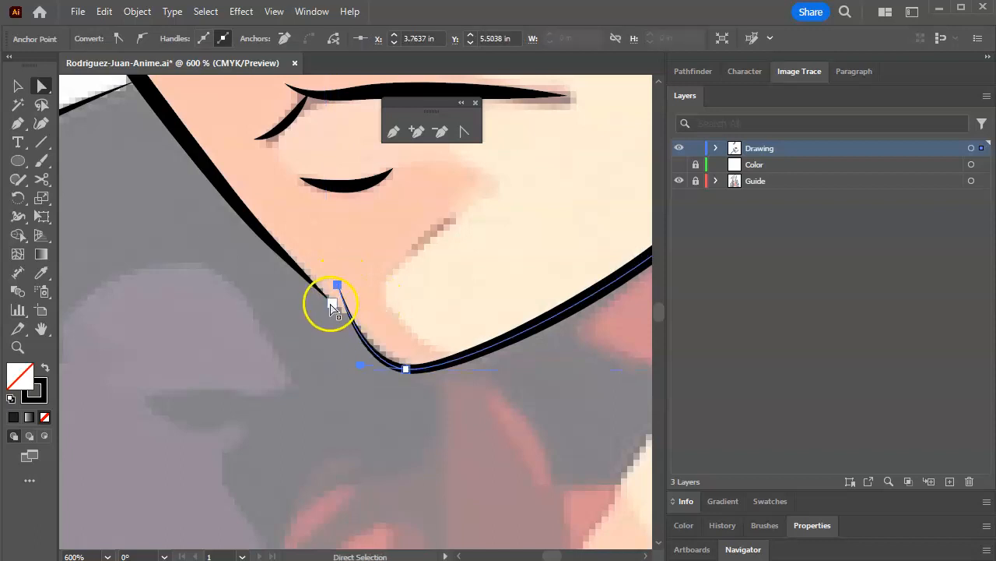
{"action": "left_click", "coordinate": [332, 303]}
{"action": "left_click_drag", "start_coordinate": [334, 306], "coordinate": [367, 340]}
{"action": "left_click", "coordinate": [415, 267]}
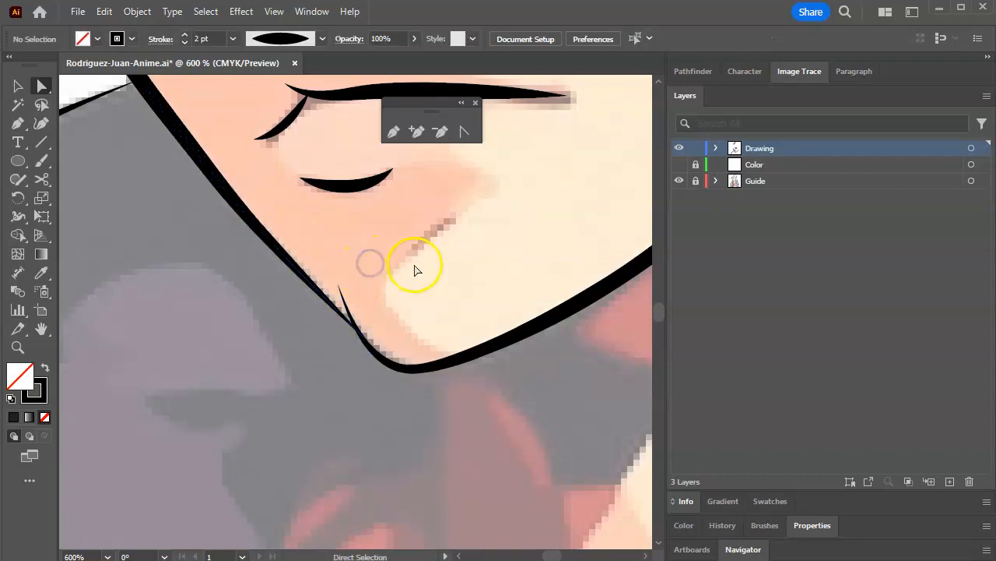
Trace the short shadow crease between the lower lip and the chin as a three-point curved Pen path
{"action": "key", "text": "space"}
{"action": "left_click_drag", "start_coordinate": [465, 261], "coordinate": [443, 304]}
{"action": "left_click", "coordinate": [393, 133]}
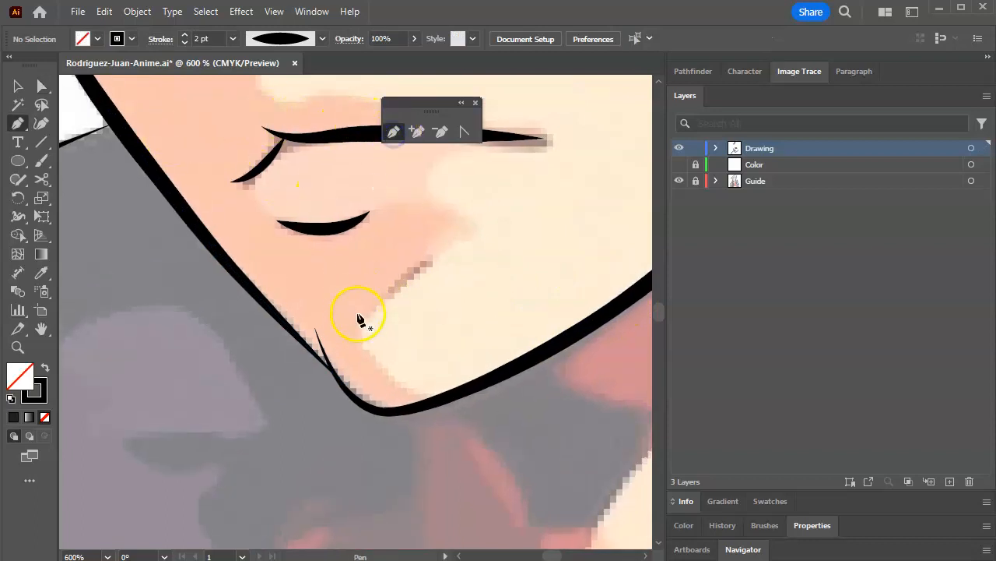
{"action": "left_click_drag", "start_coordinate": [402, 283], "coordinate": [423, 269]}
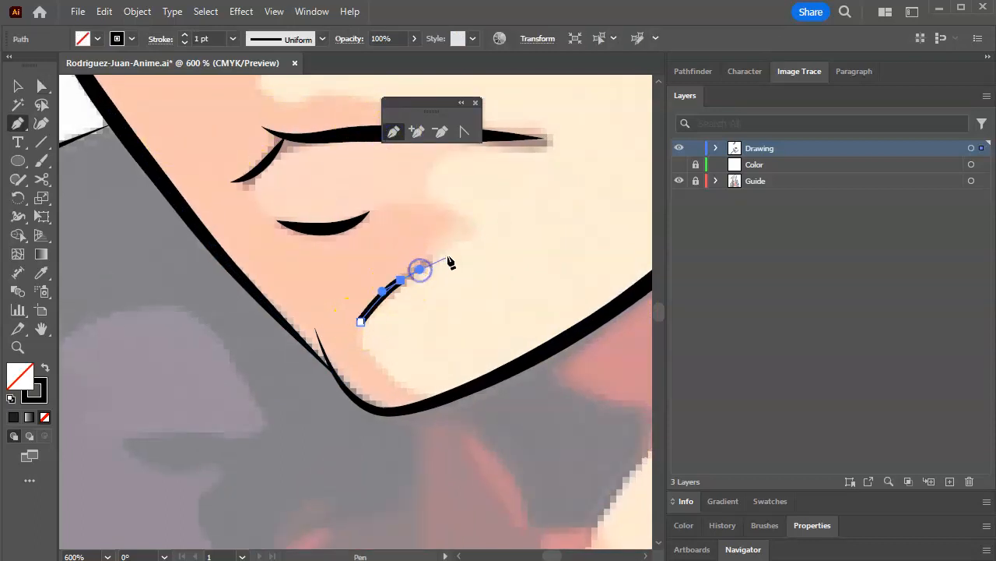
{"action": "left_click", "coordinate": [451, 254]}
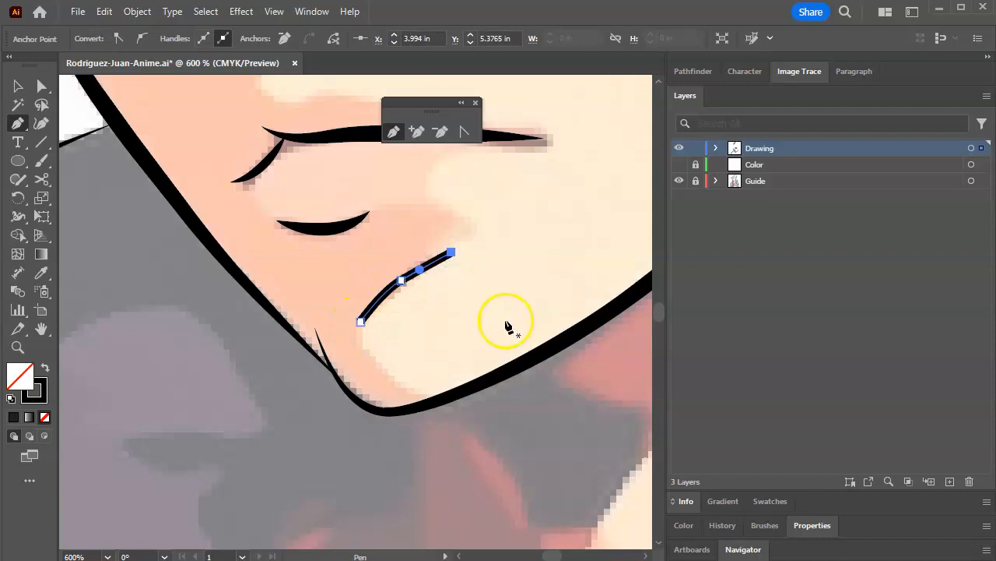
{"action": "left_click", "coordinate": [19, 87]}
{"action": "left_click", "coordinate": [467, 230]}
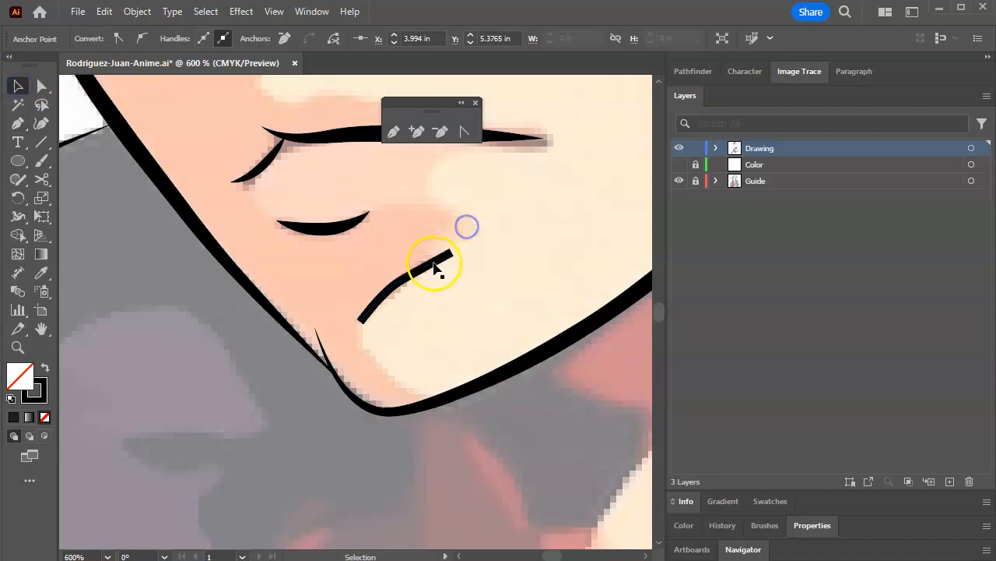
Apply the tapered, lens-shaped width profile to the chin crease line
{"action": "left_click", "coordinate": [438, 262]}
{"action": "left_click", "coordinate": [322, 39]}
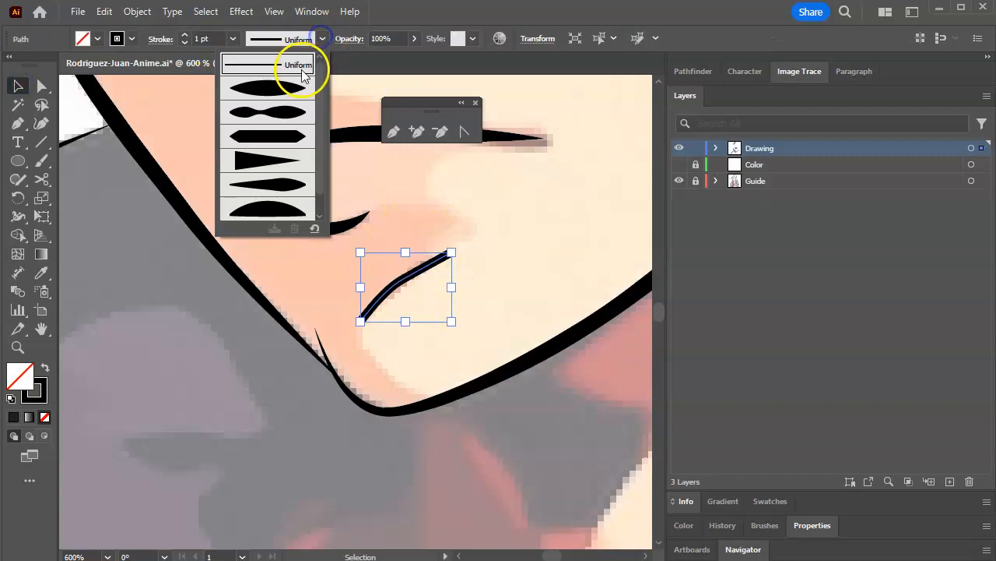
{"action": "left_click", "coordinate": [288, 88]}
{"action": "left_click", "coordinate": [494, 186]}
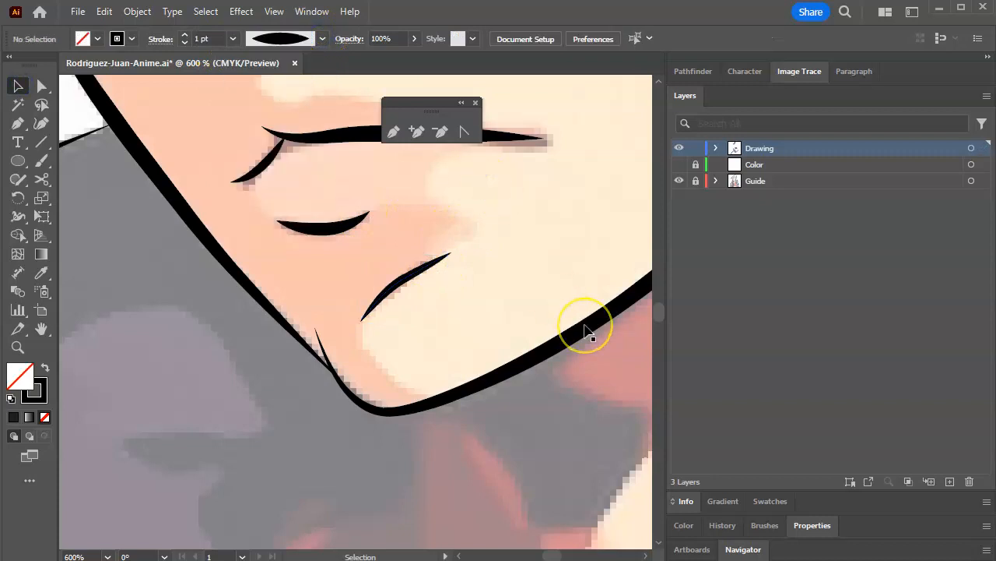
Hide the Guide layer to examine the traced face lines on their own, and show the layer again
{"action": "key", "text": "ctrl+minus"}
{"action": "key", "text": "ctrl+minus"}
{"action": "key", "text": "ctrl+minus"}
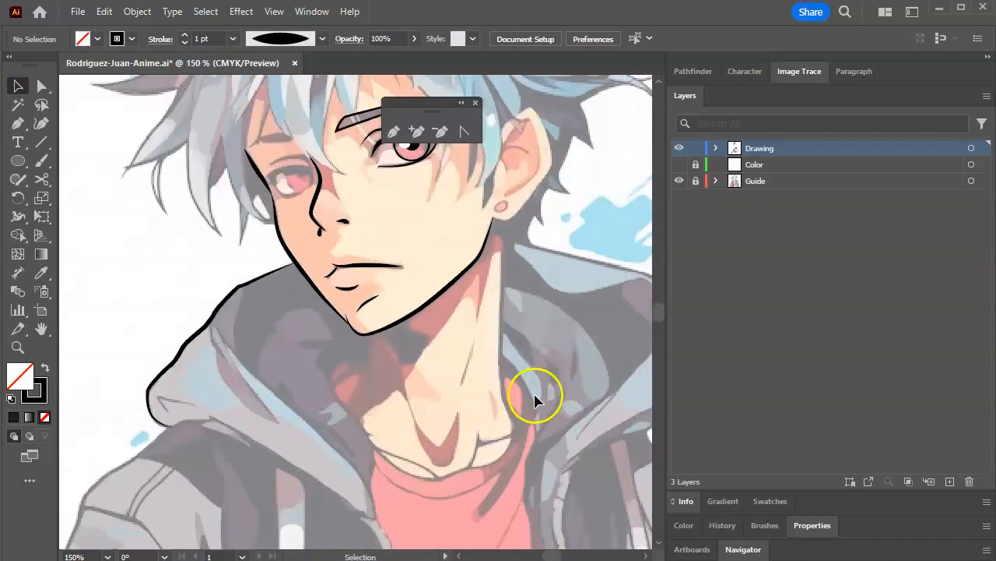
{"action": "mouse_move", "coordinate": [485, 355]}
{"action": "left_mouse_down"}
{"action": "mouse_move", "coordinate": [459, 416]}
{"action": "mouse_move", "coordinate": [468, 354]}
{"action": "left_mouse_up"}
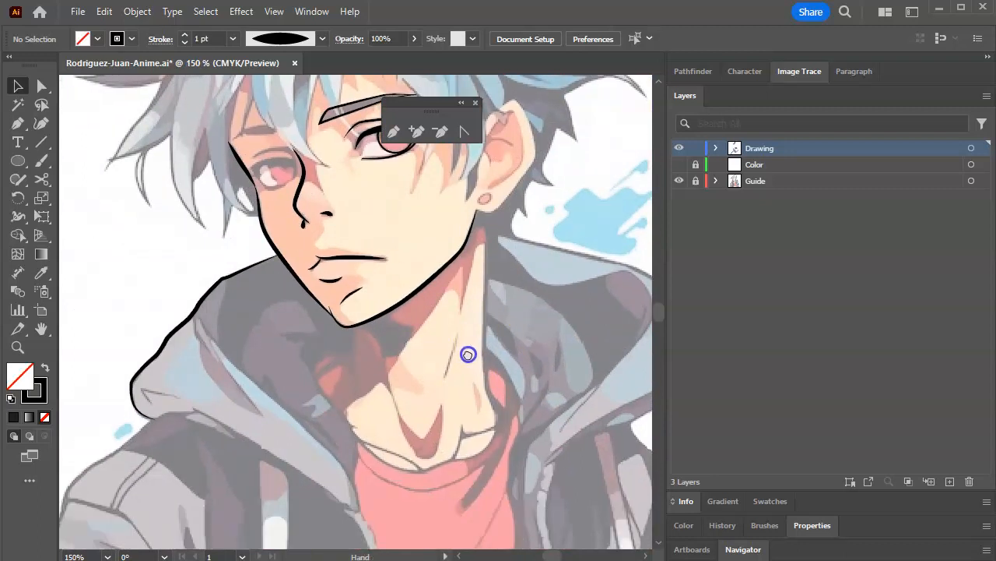
{"action": "left_click", "coordinate": [679, 181]}
{"action": "left_click", "coordinate": [678, 181]}
{"action": "left_click_drag", "start_coordinate": [499, 269], "coordinate": [473, 334]}
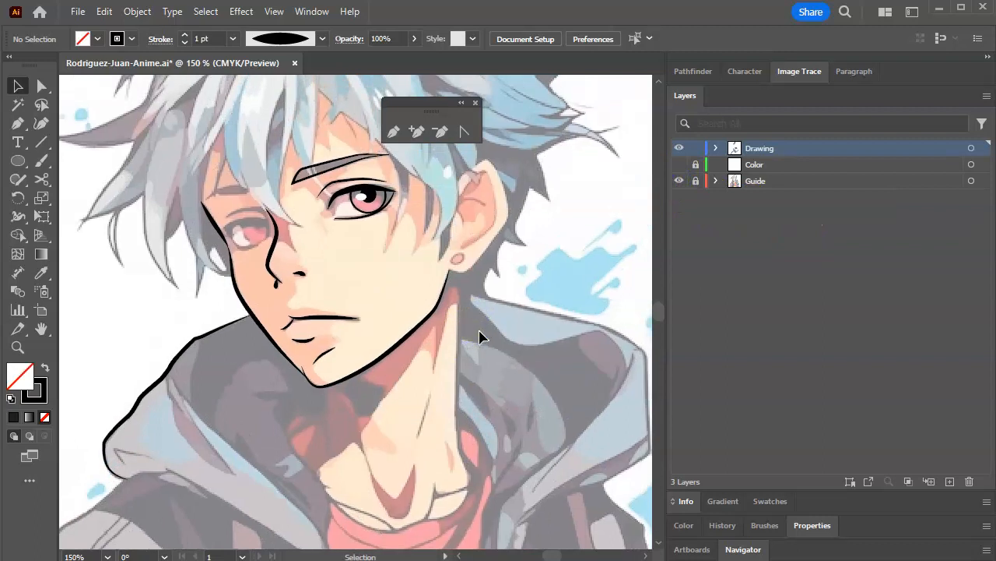